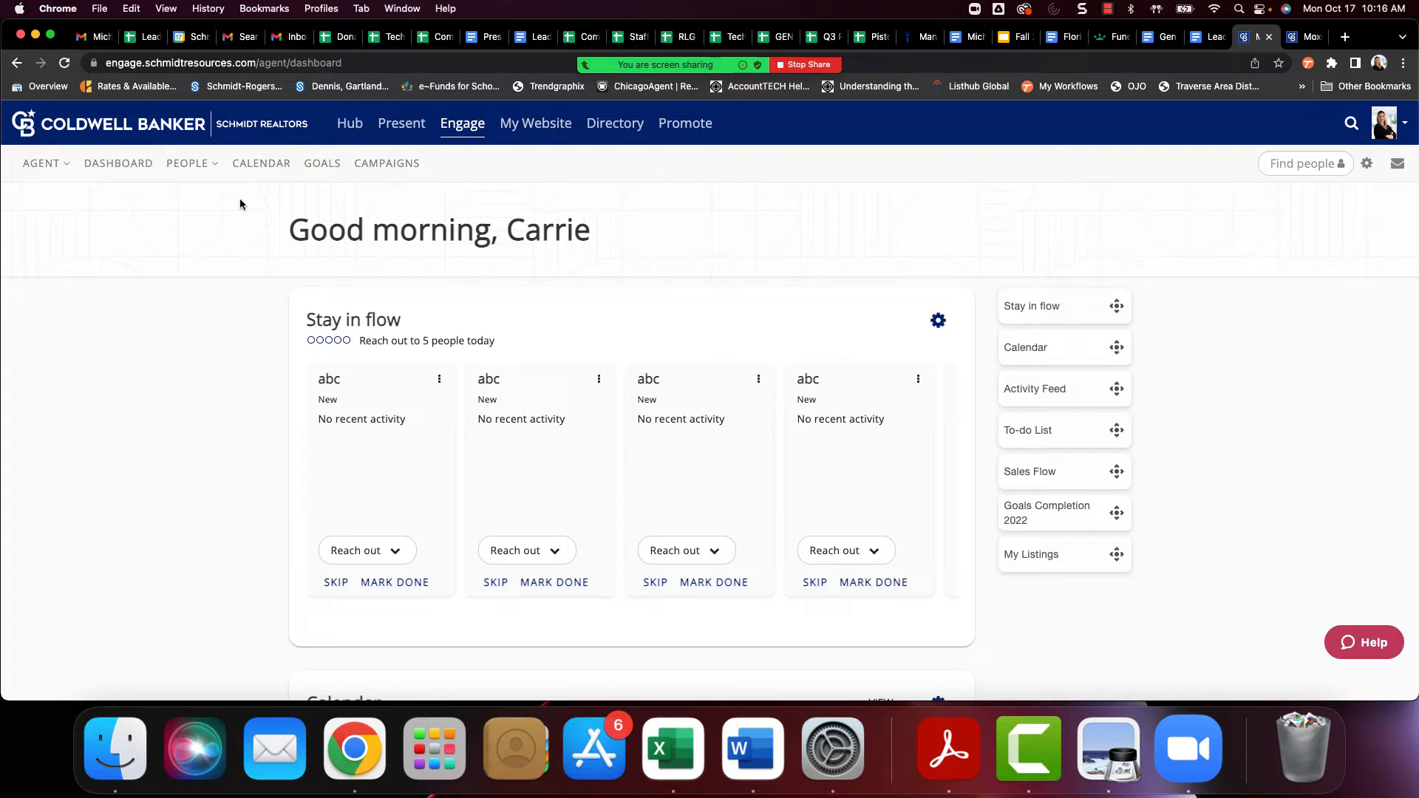
Open the My People contact list
left_click(188, 163)
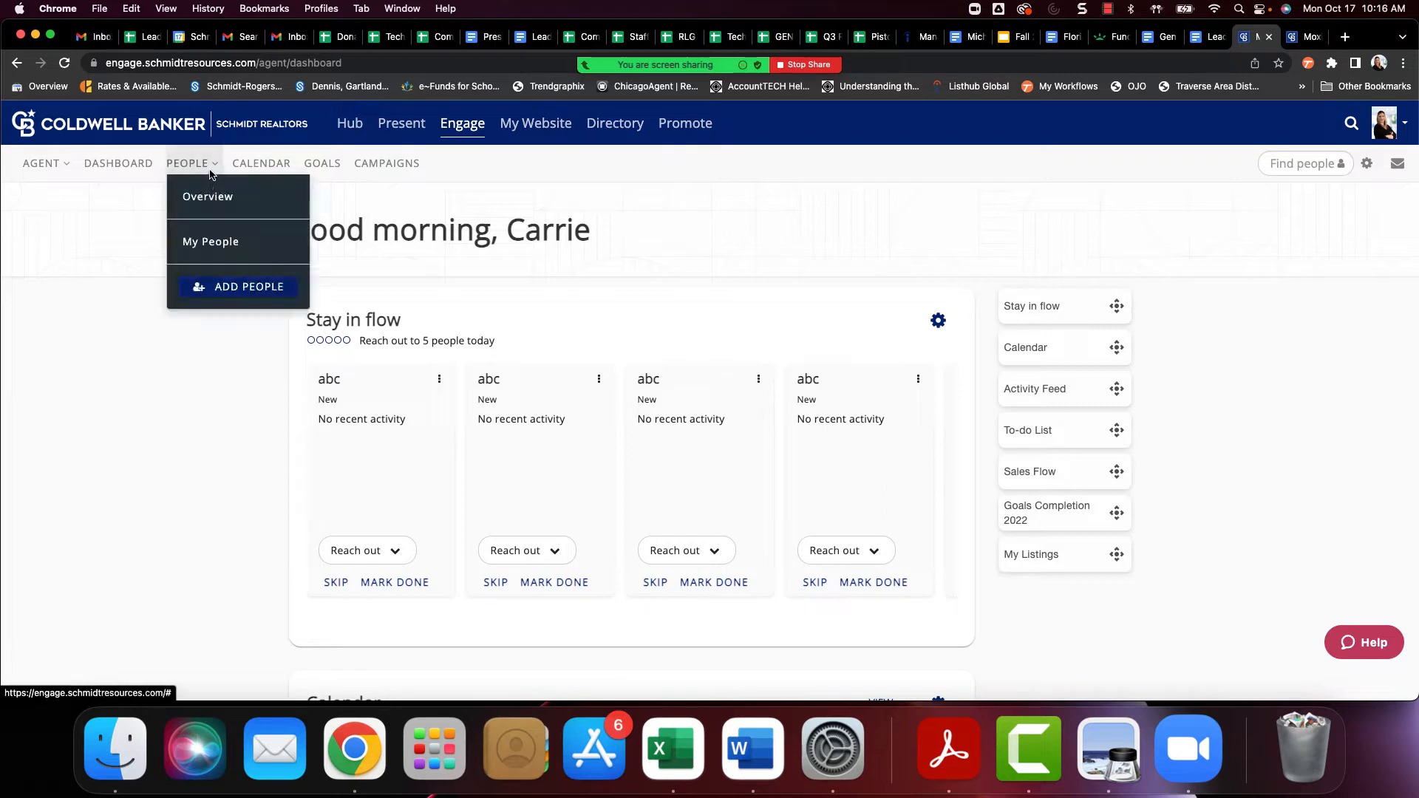
left_click(212, 243)
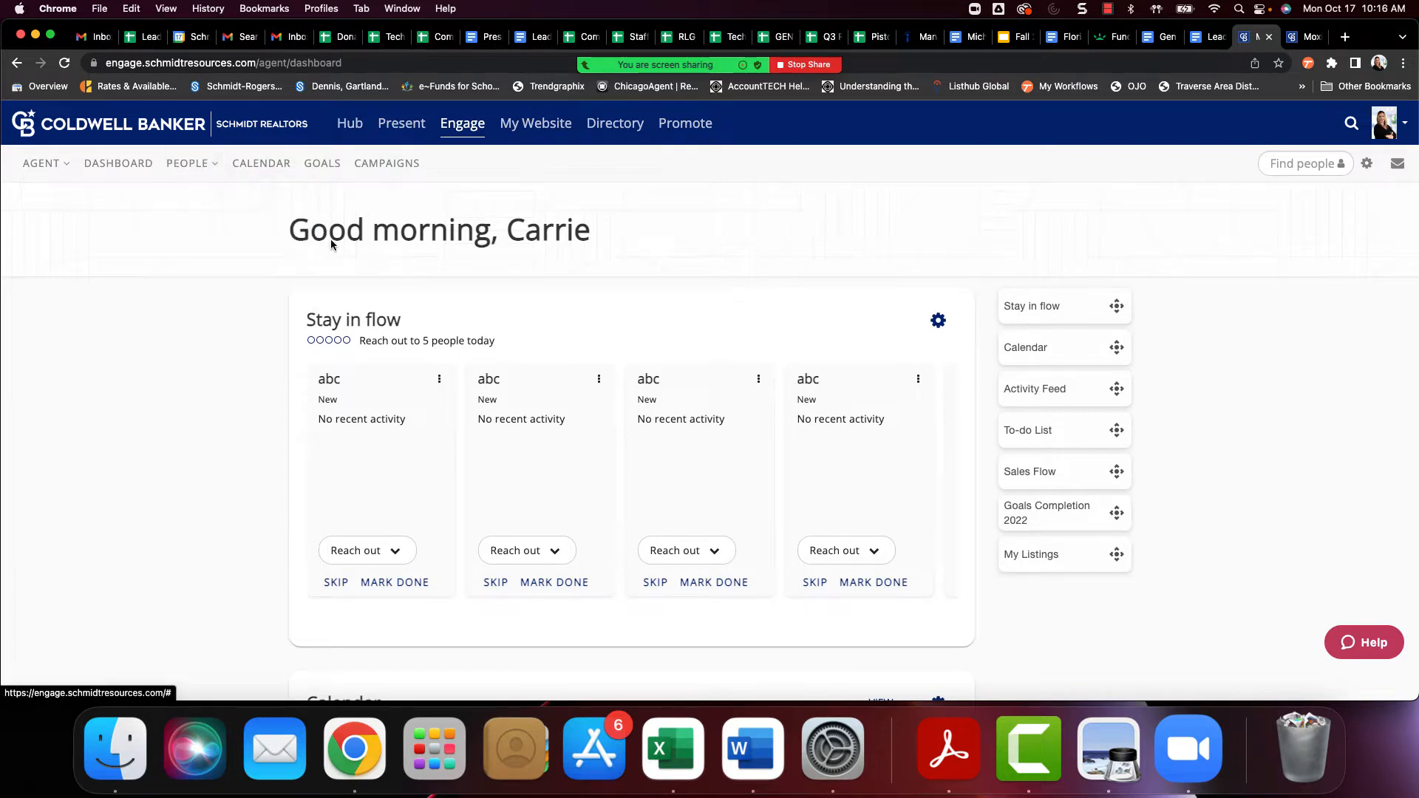
left_click_drag(1256, 37, 1297, 43)
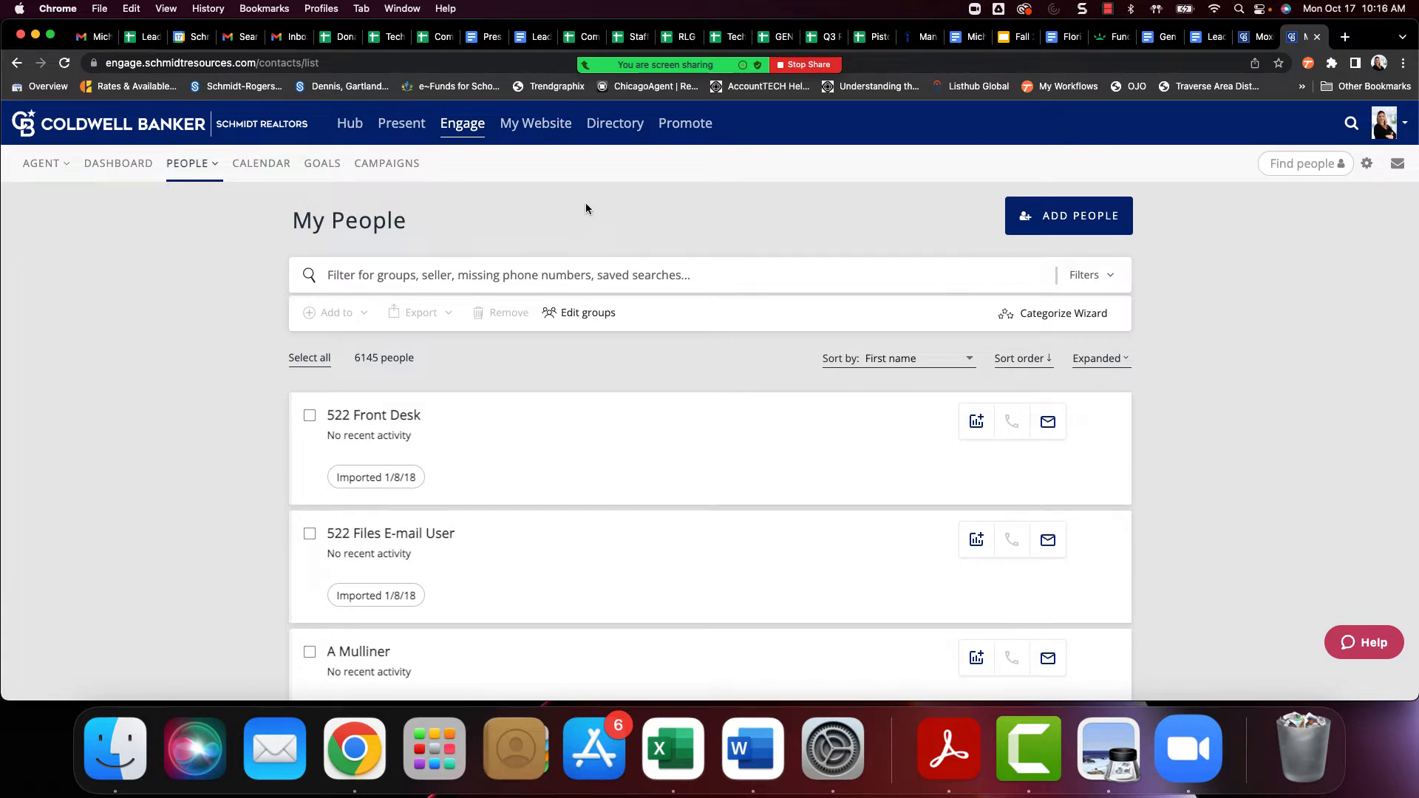
Search the people list by a contact's first name and clear the search
left_click(385, 277)
type("carrie")
key("Return")
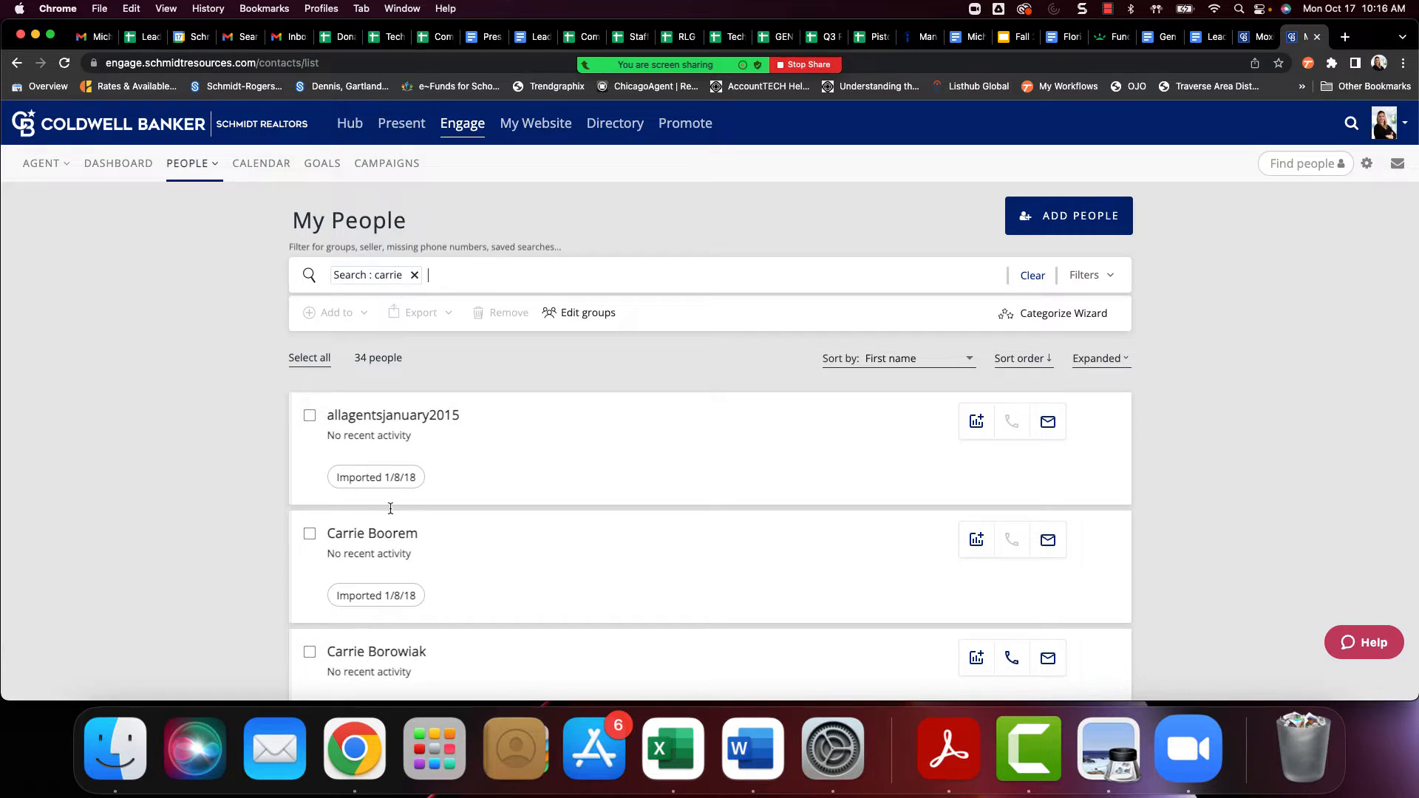
left_click(414, 275)
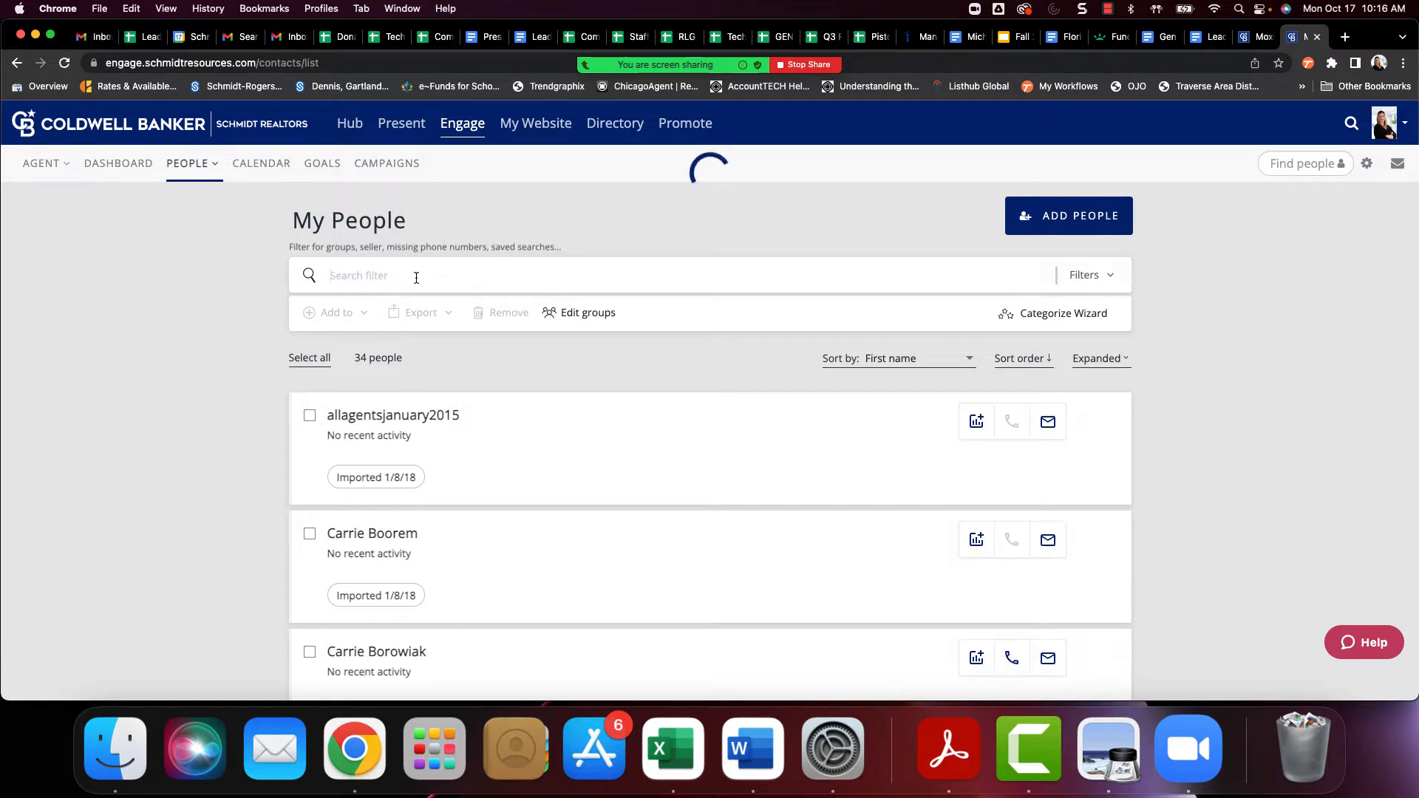
Review the available filters for the people list, including client types, action needed and groups, and close them without applying any
left_click(1107, 278)
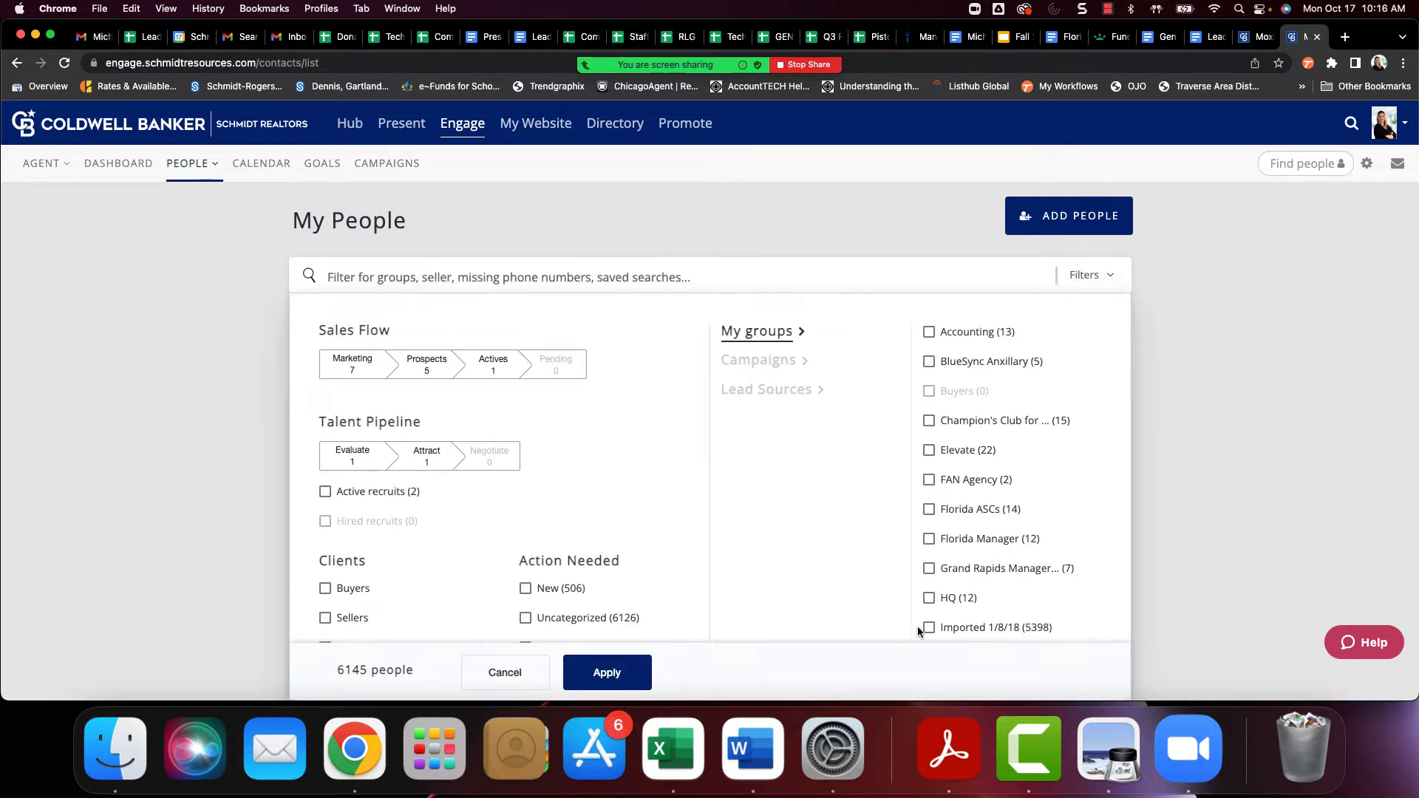
scroll(381, 584, "down", 2)
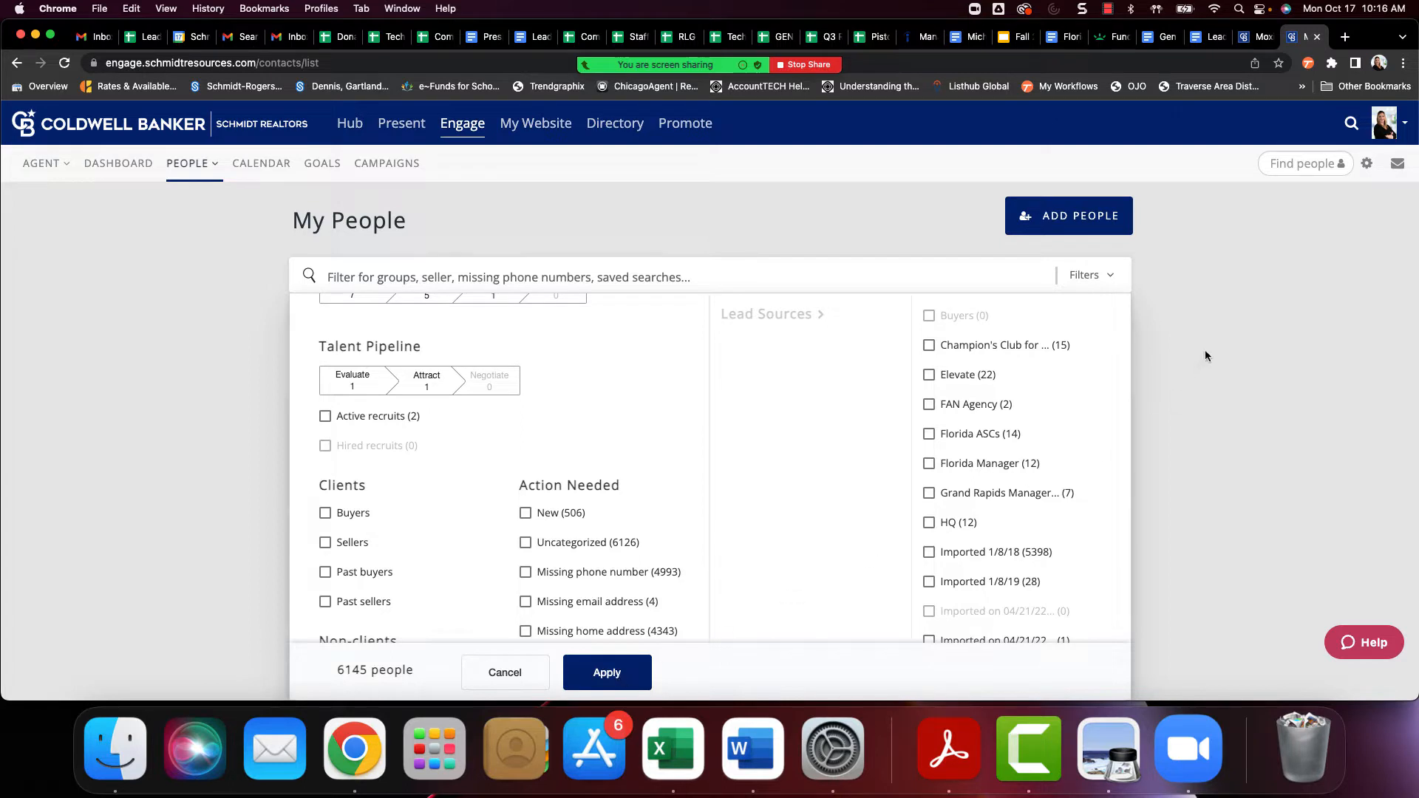
left_click(1118, 281)
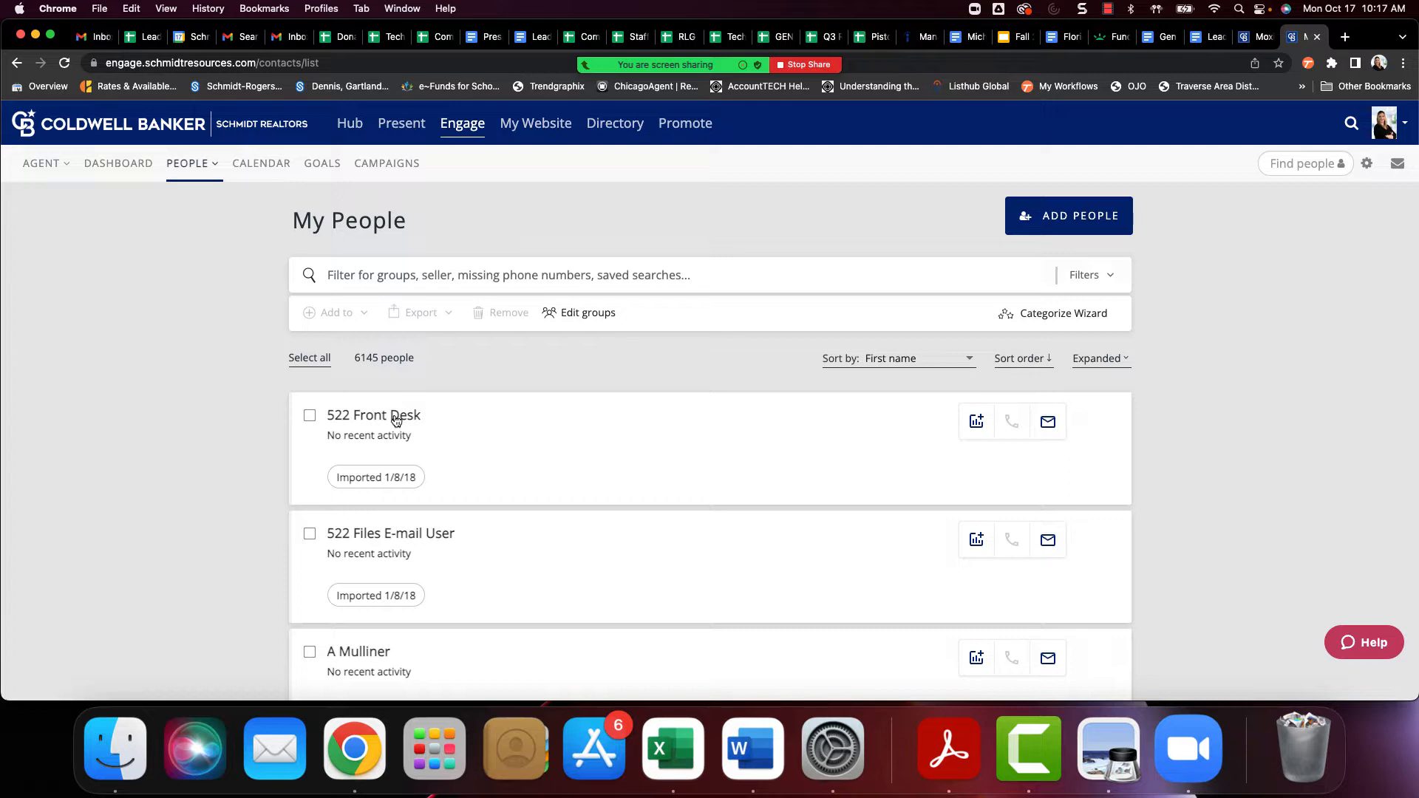
Open the favorites and saves of the 522 Front Desk contact and start creating a saved search
left_click(368, 418)
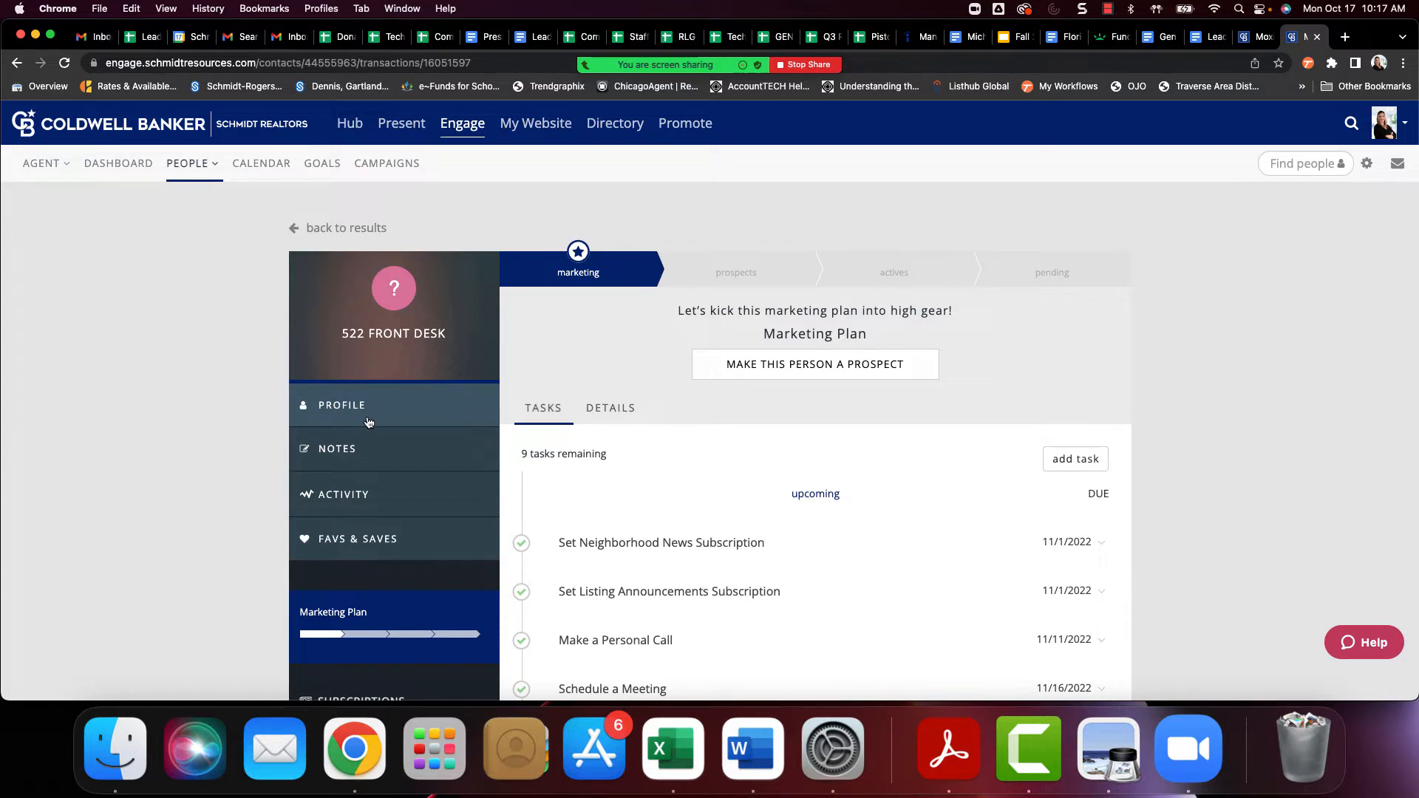
left_click(398, 540)
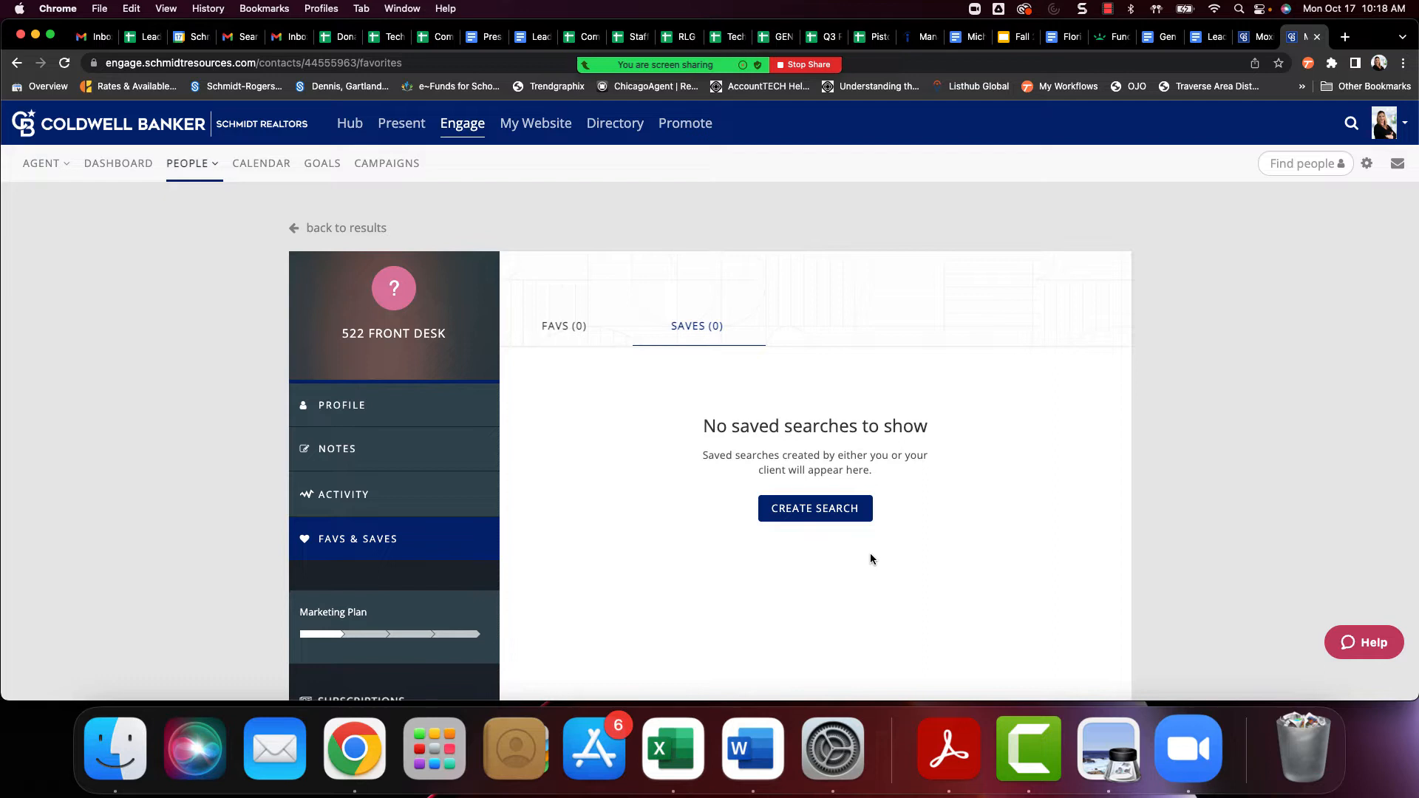
left_click(820, 513)
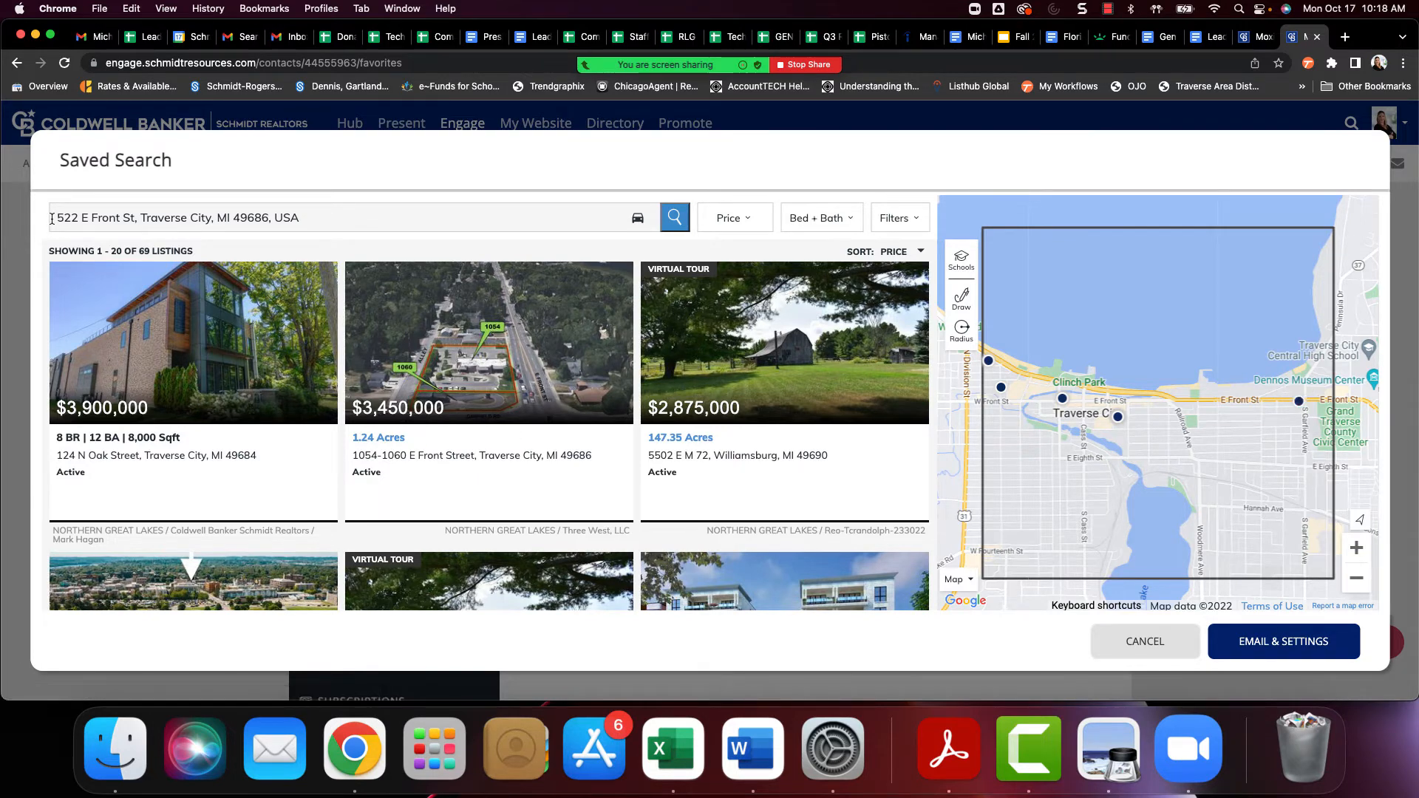
Replace the saved search's location with ZIP code 49685 and run the search
triple_click(375, 223)
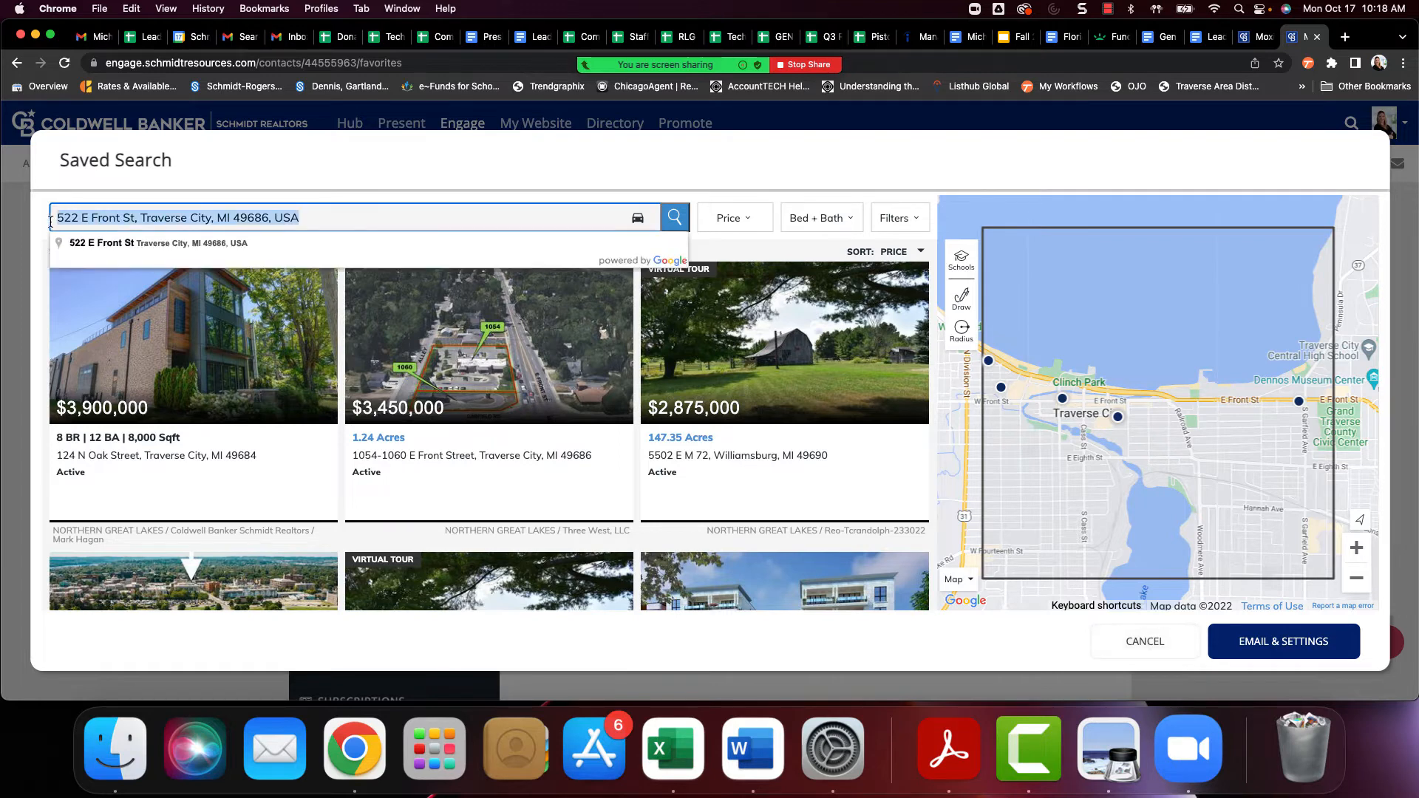
key("BackSpace")
type("49686")
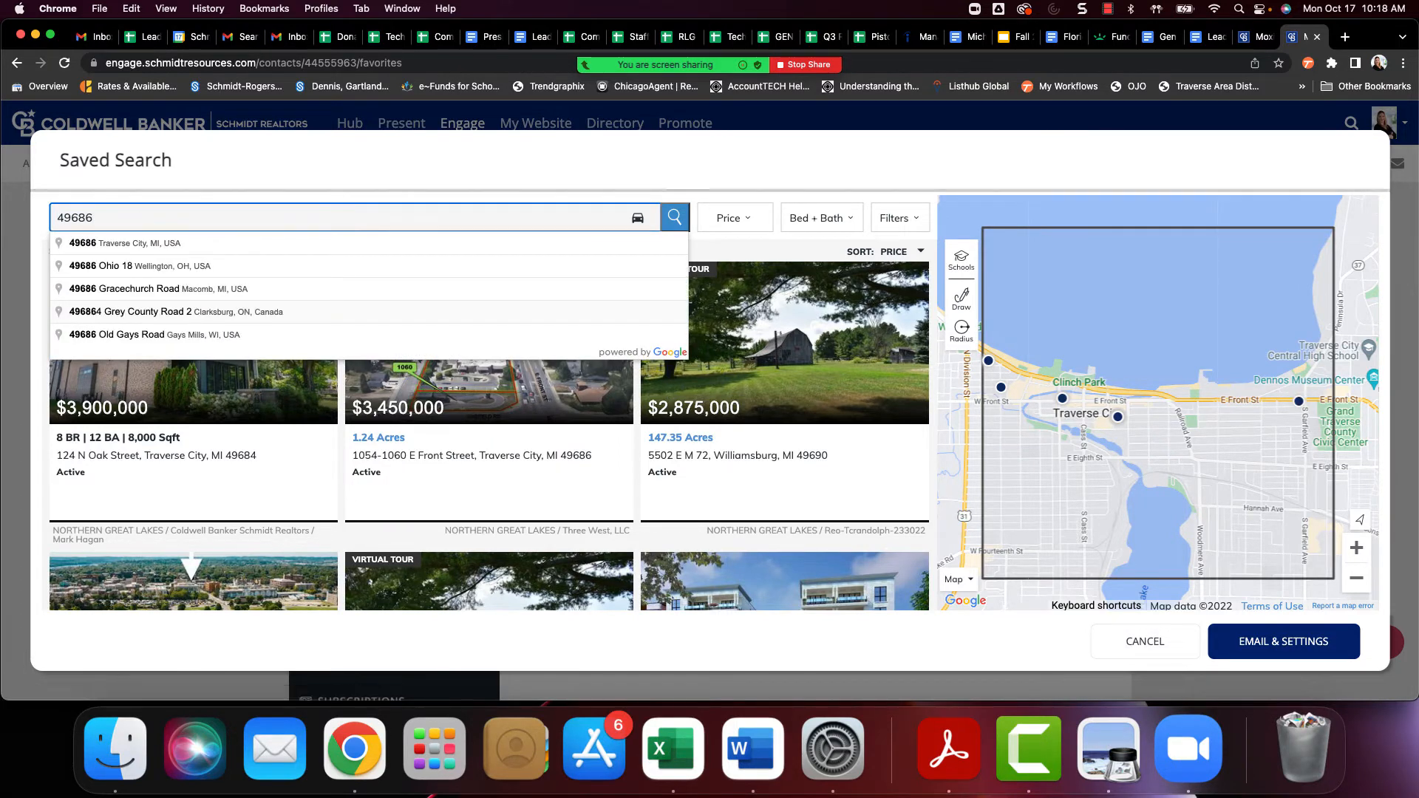
key("BackSpace")
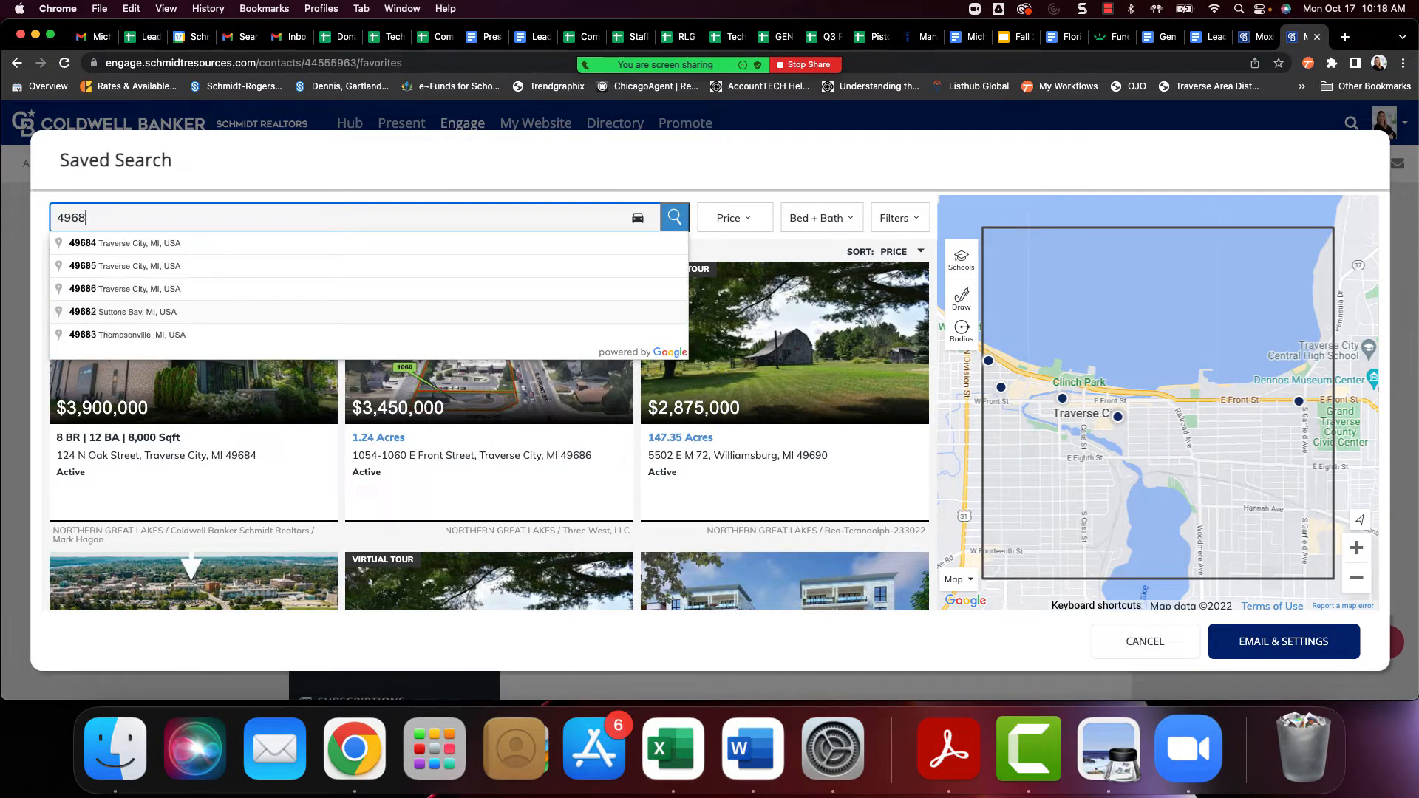
type("5")
key("Return")
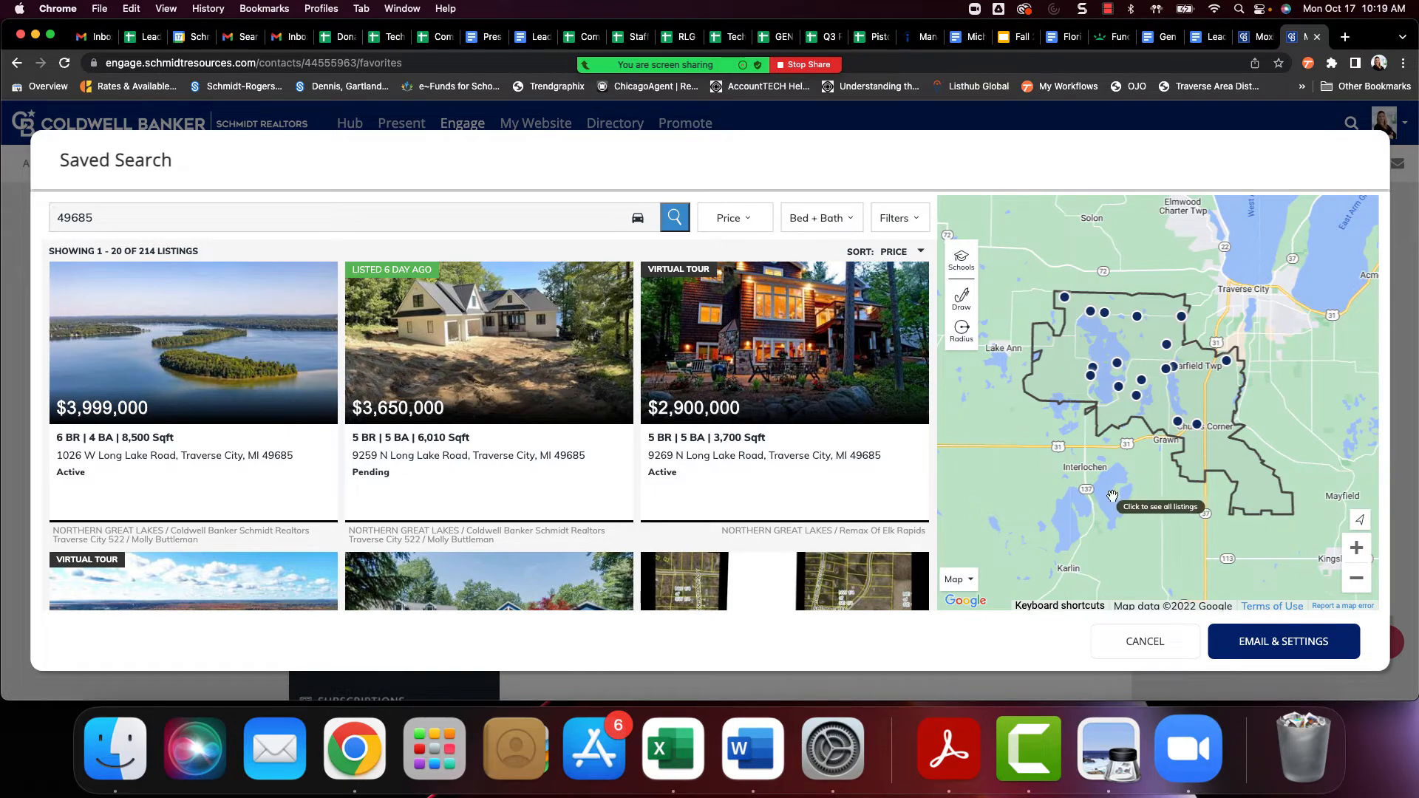
Try a Quick Draw boundary around Long Lake on the map and clear it
left_click(1356, 578)
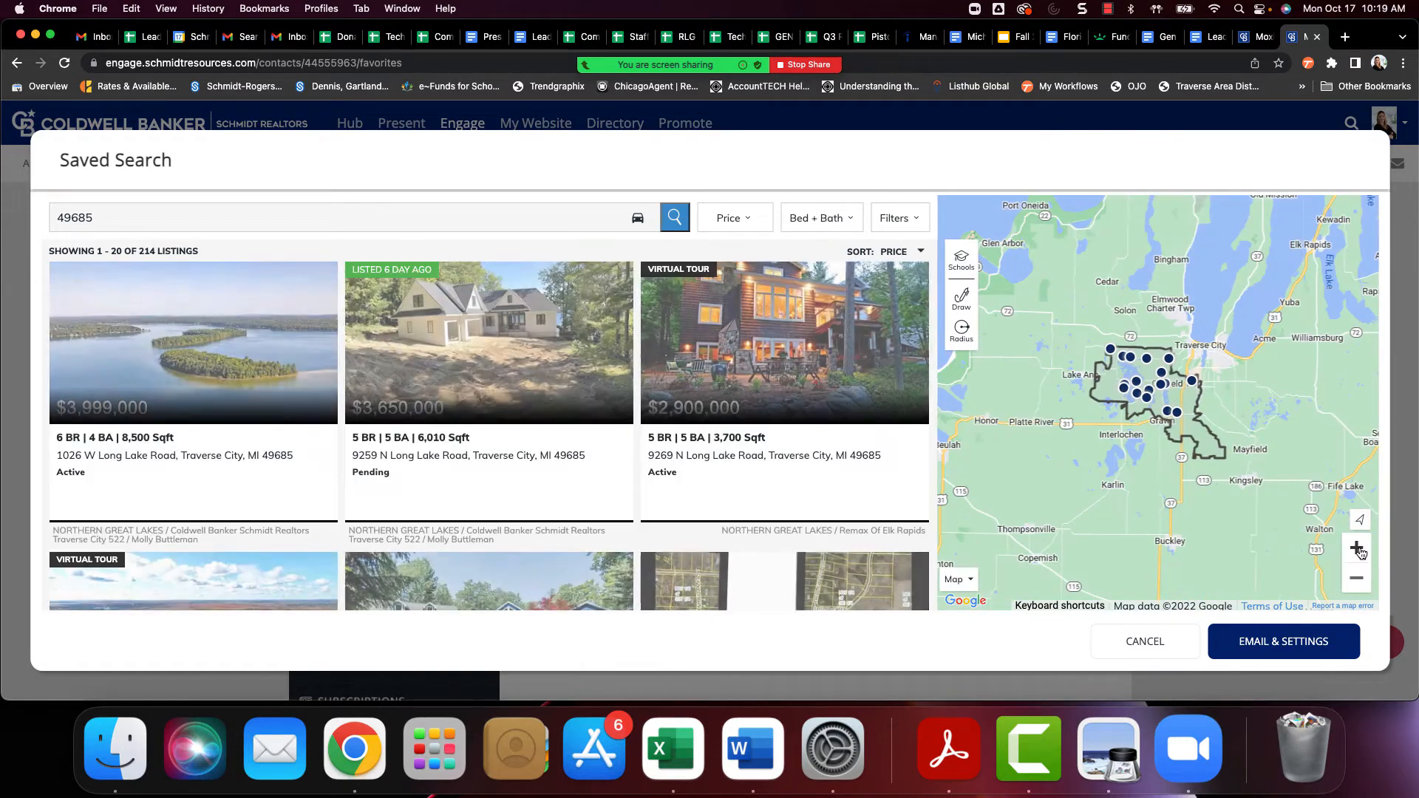
left_click(1357, 549)
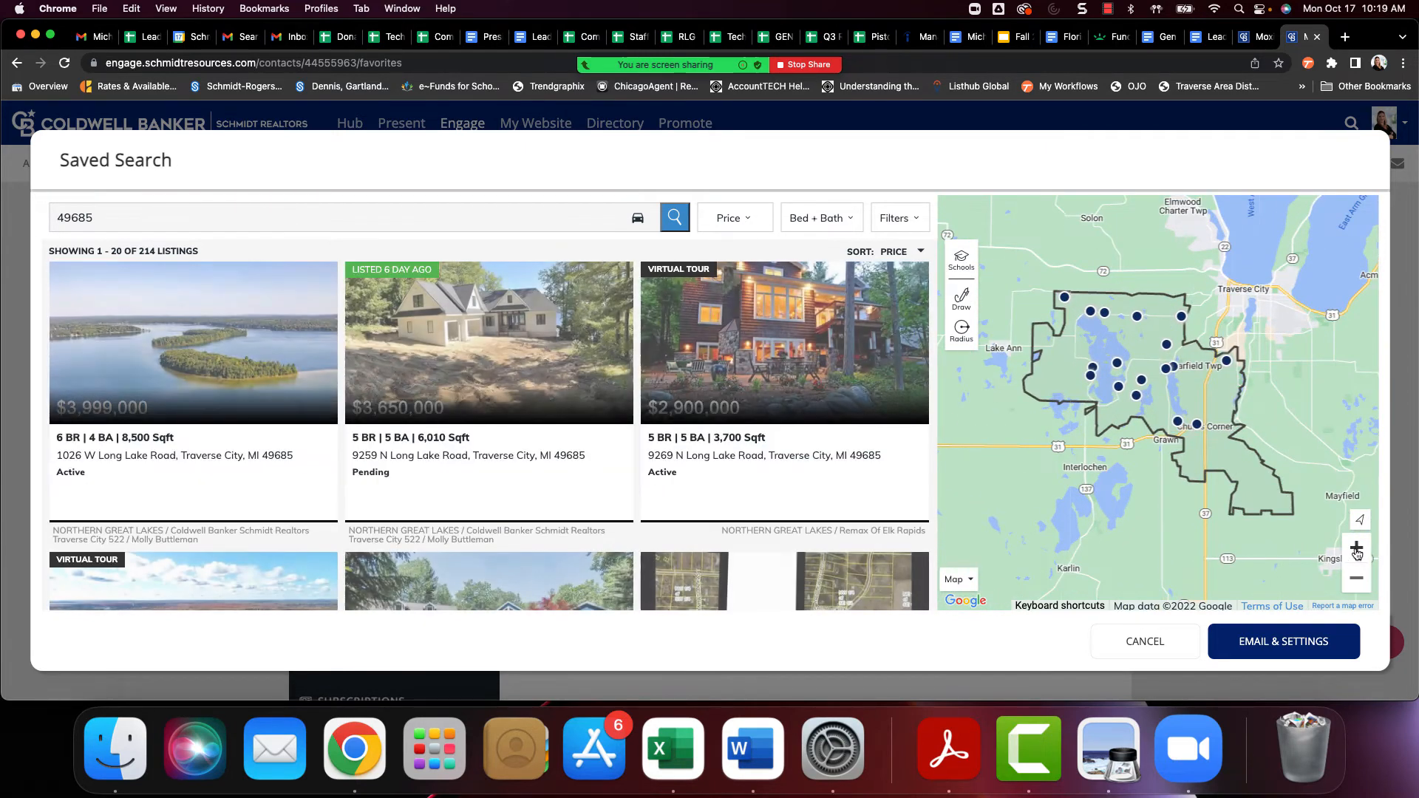
left_click(1357, 549)
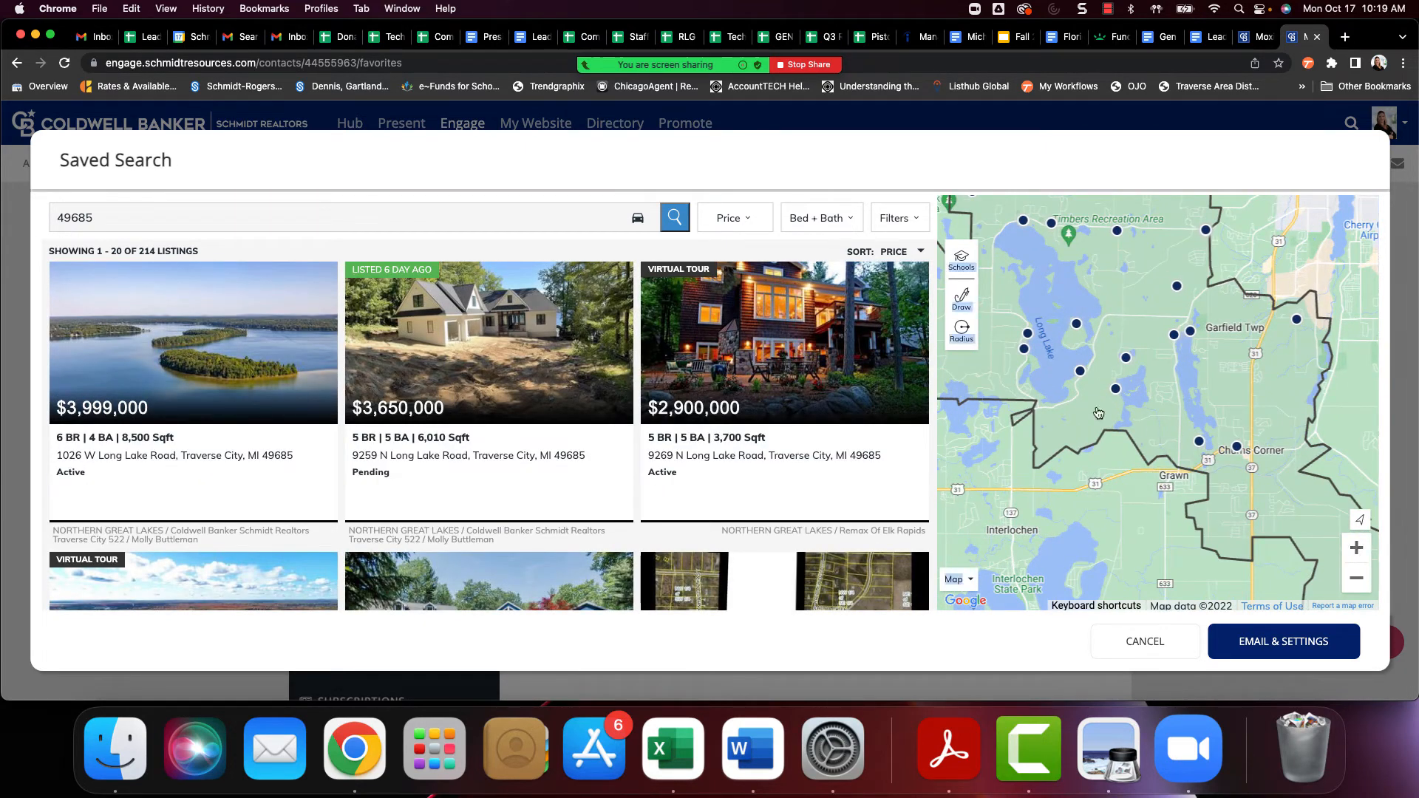
left_click_drag(1117, 367, 1239, 441)
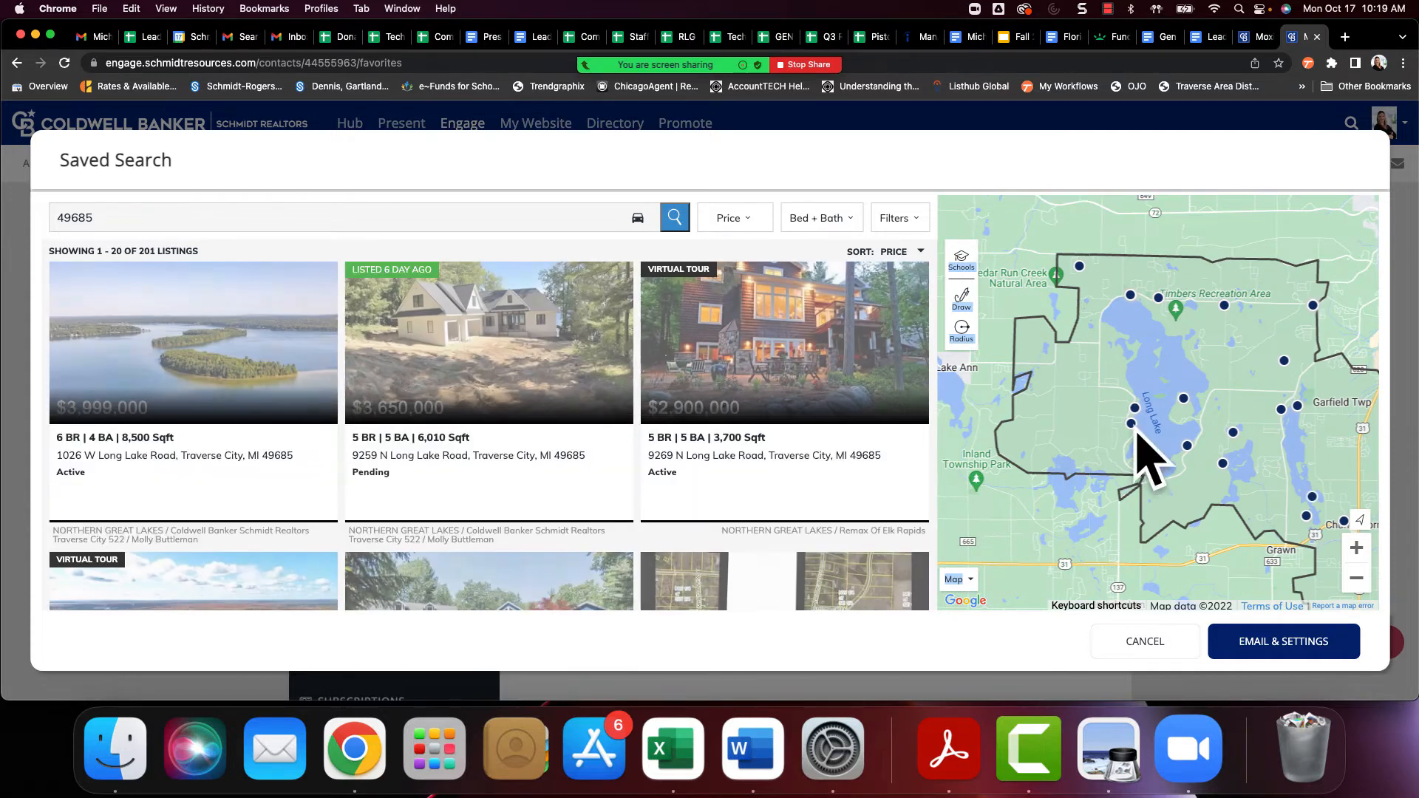
left_click(962, 299)
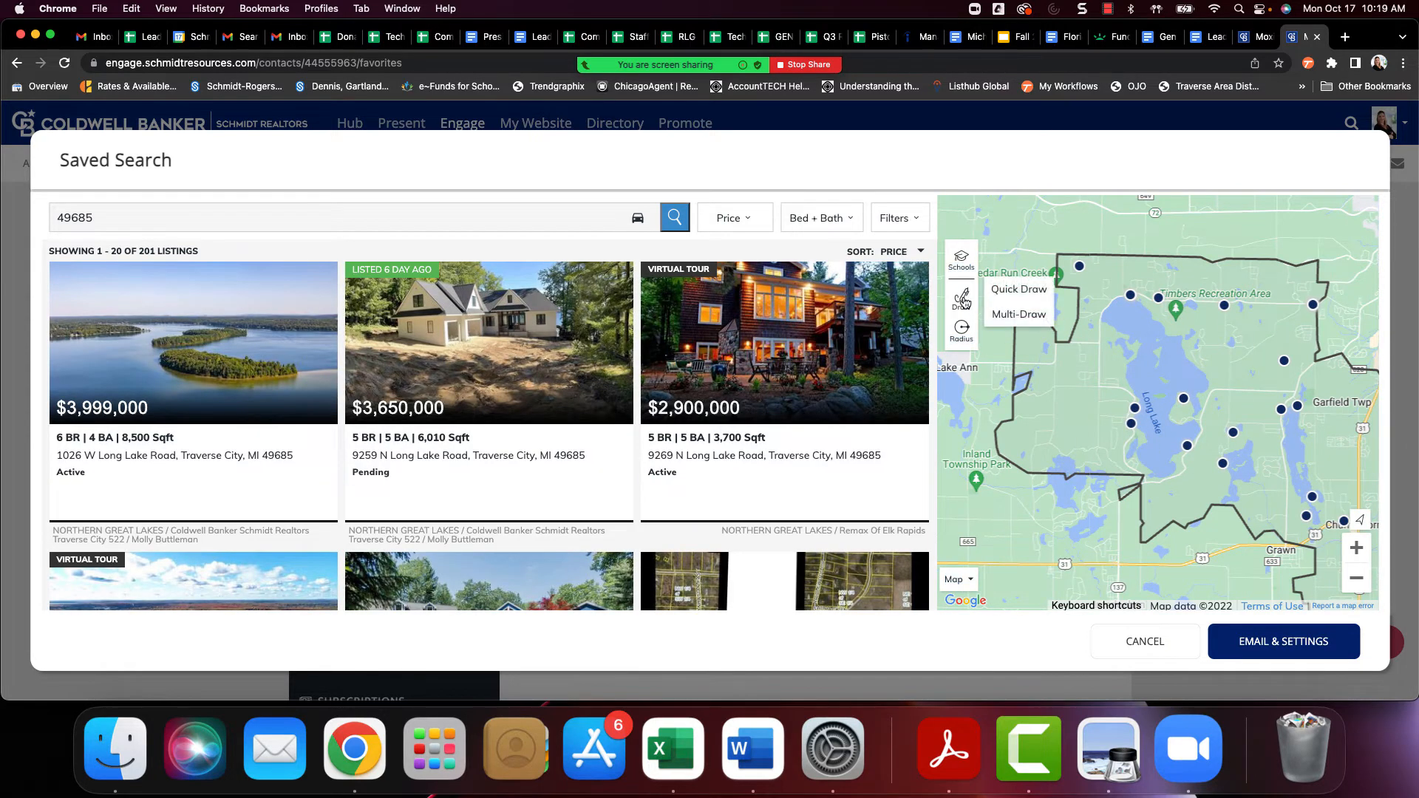
left_click(1011, 290)
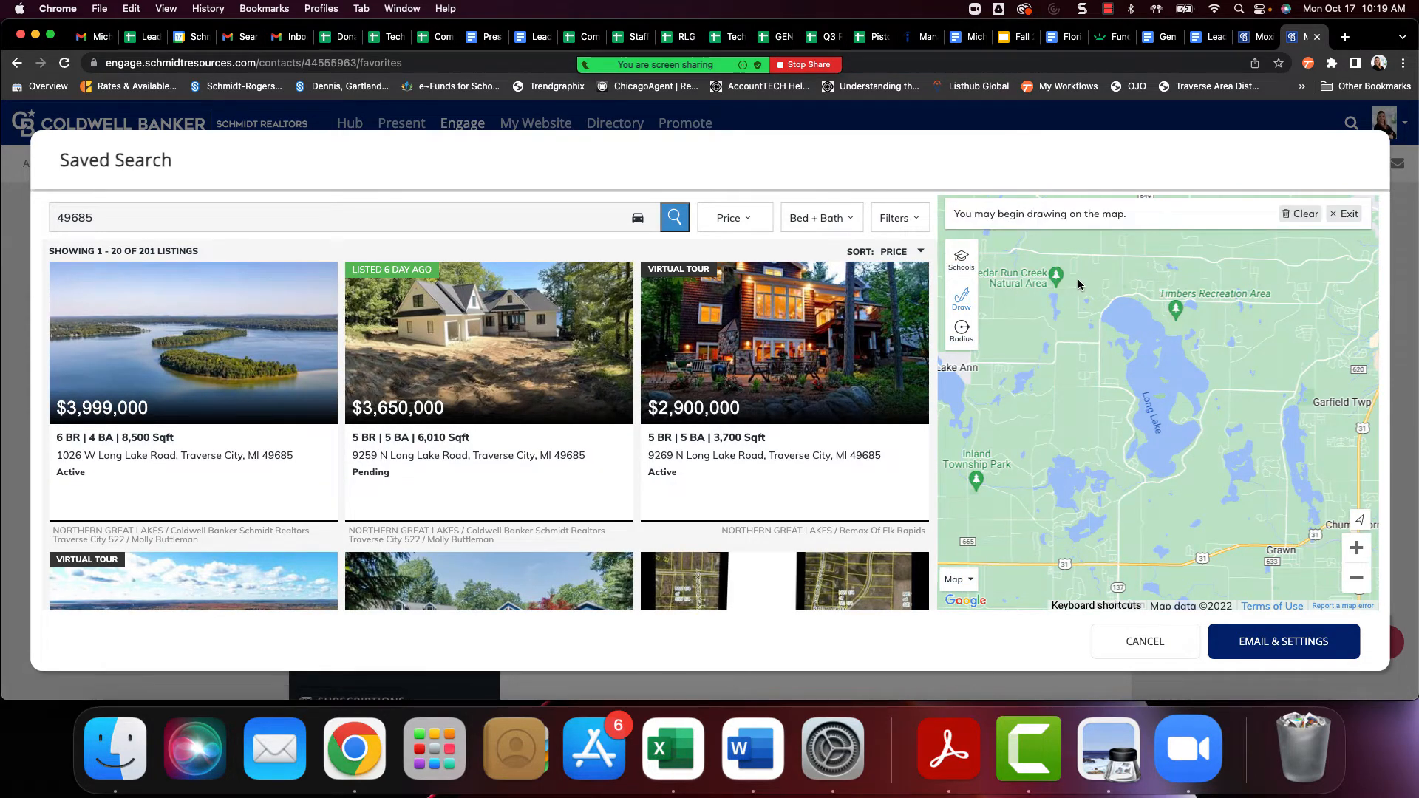
mouse_move(1107, 279)
left_mouse_down()
mouse_move(1219, 299)
mouse_move(1244, 421)
mouse_move(1203, 488)
mouse_move(1113, 474)
mouse_move(1081, 278)
left_mouse_up()
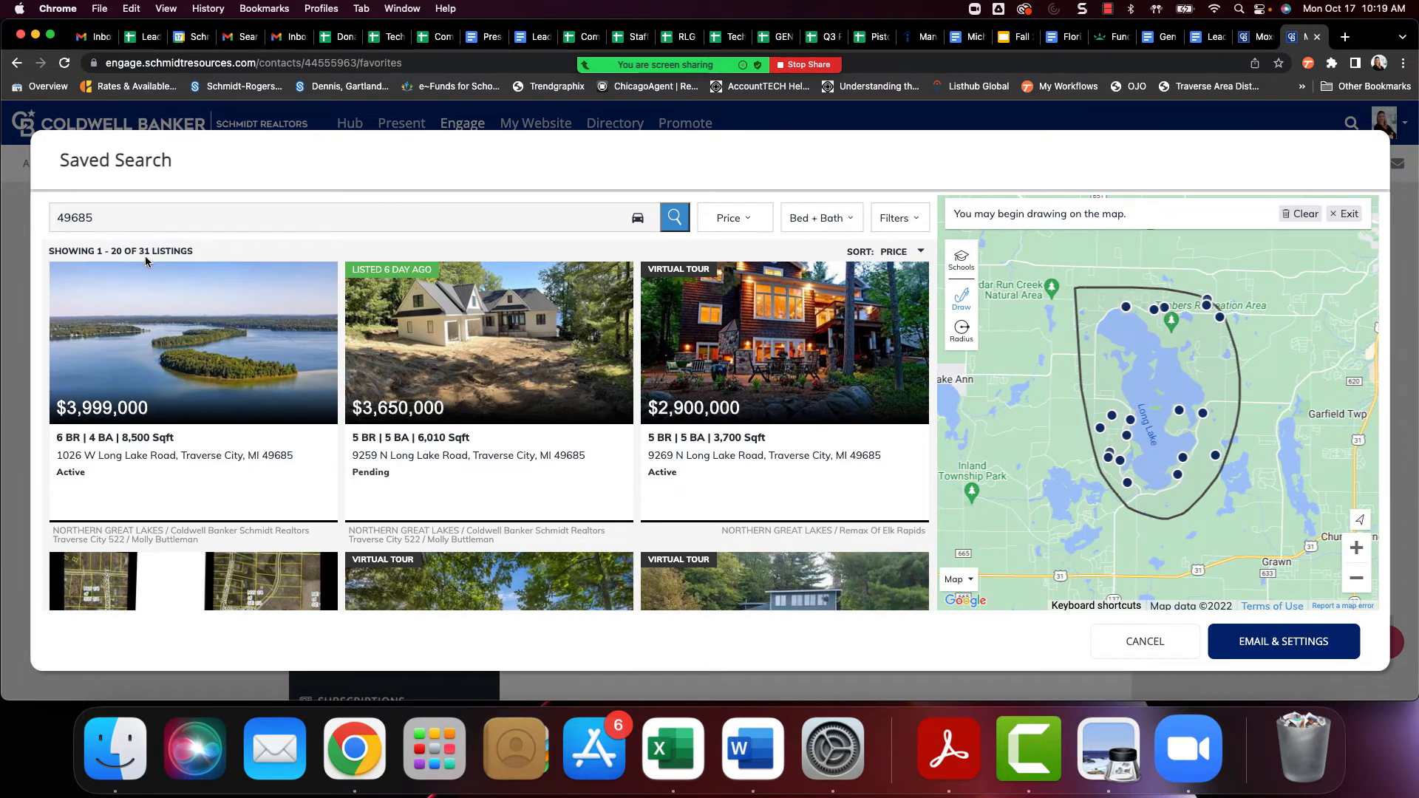
left_click(1309, 214)
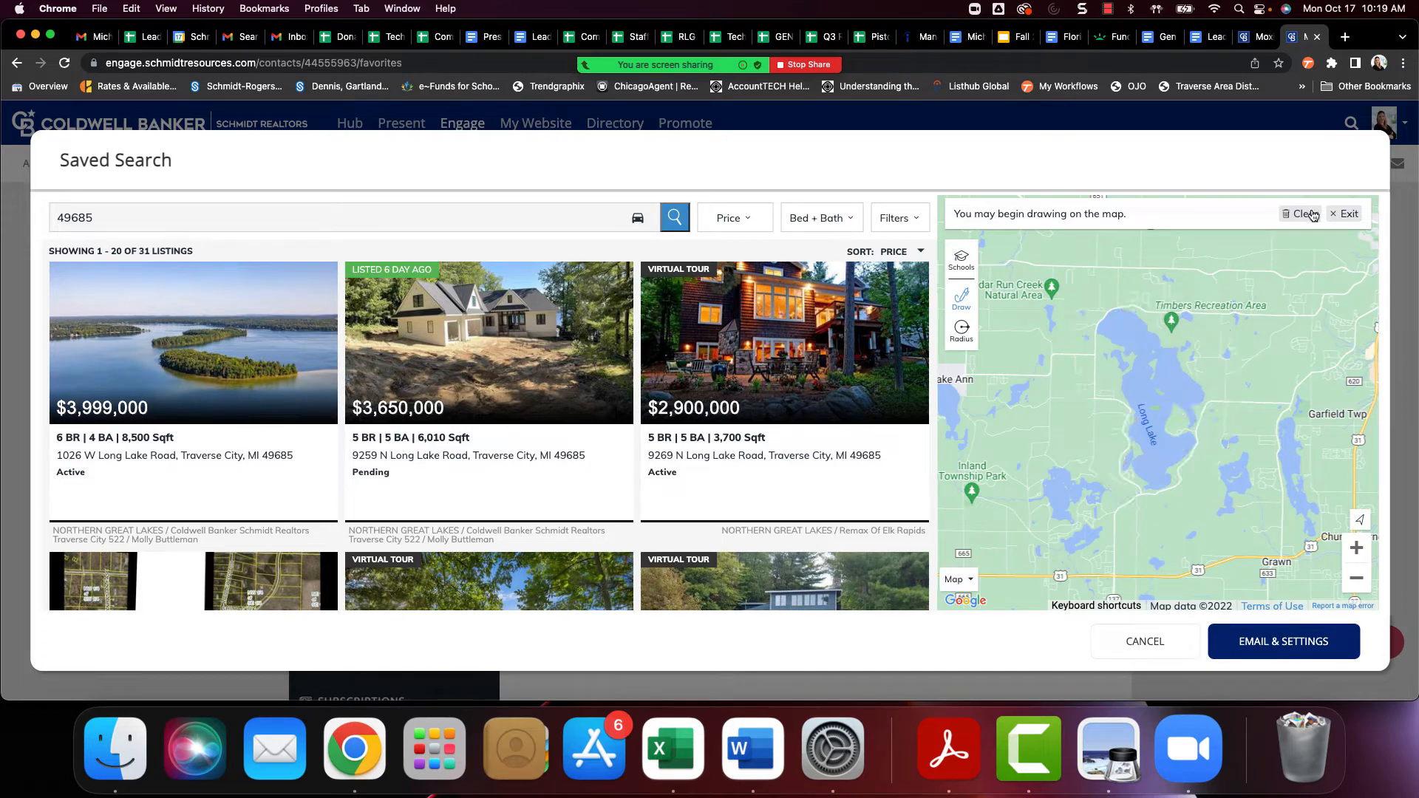
Clear the ZIP code outline from the map and draw a closed Quick Draw boundary around Long Lake
left_click(1356, 577)
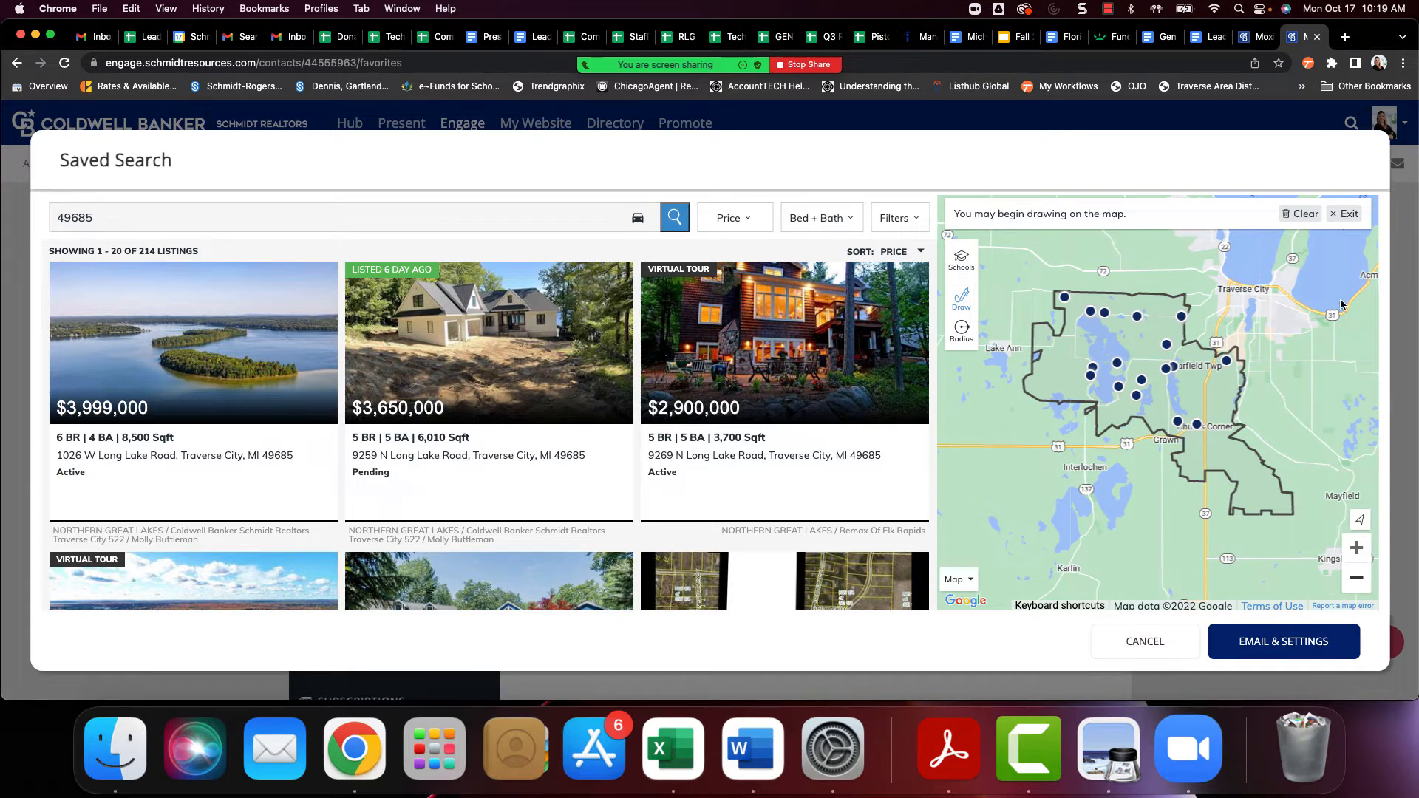
left_click(1302, 213)
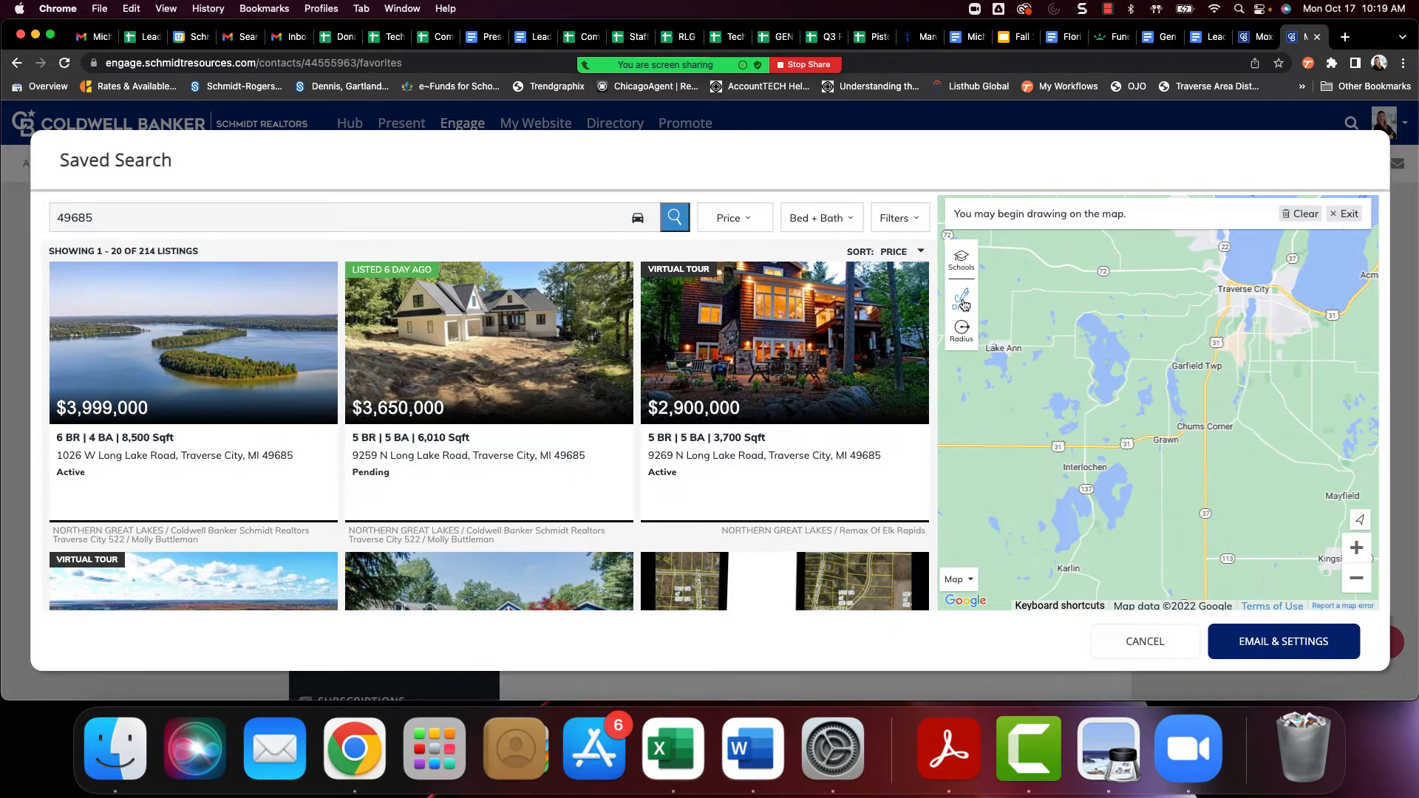
left_click(964, 304)
left_click(1007, 292)
mouse_move(1081, 304)
left_mouse_down()
mouse_move(1145, 411)
mouse_move(1059, 371)
mouse_move(1083, 306)
left_mouse_up()
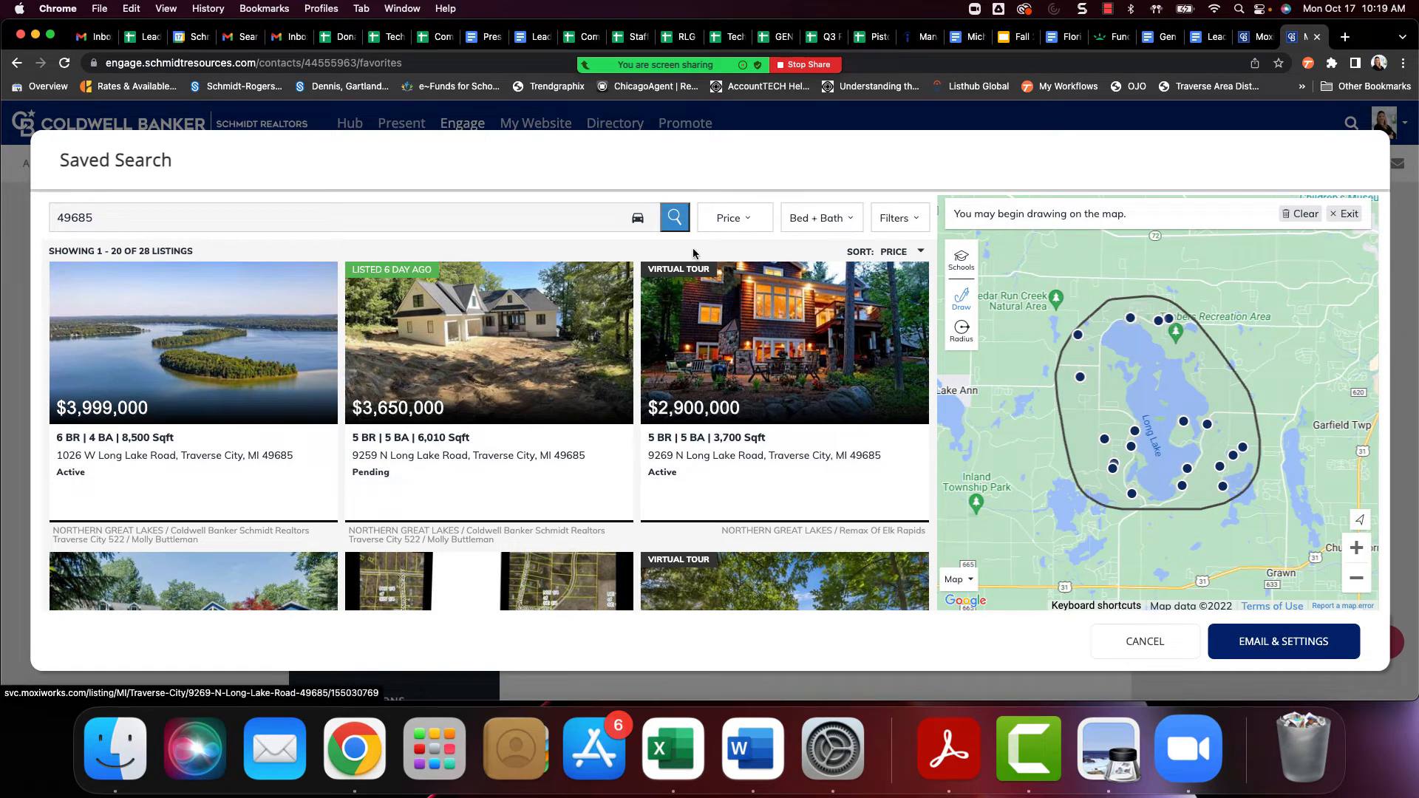
Limit the listings to a price range of 250,000 to 500,000 and apply it
left_click(729, 220)
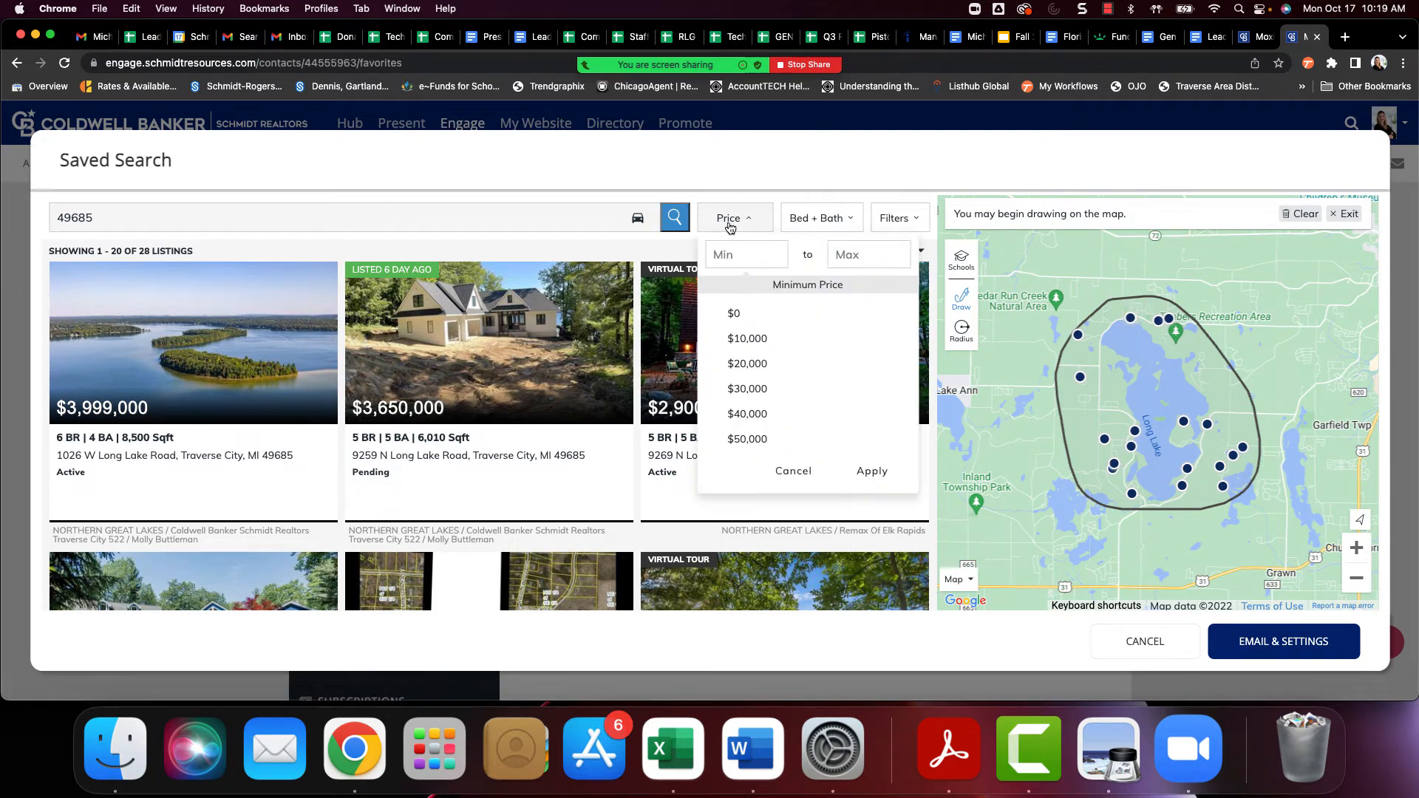
left_click(732, 258)
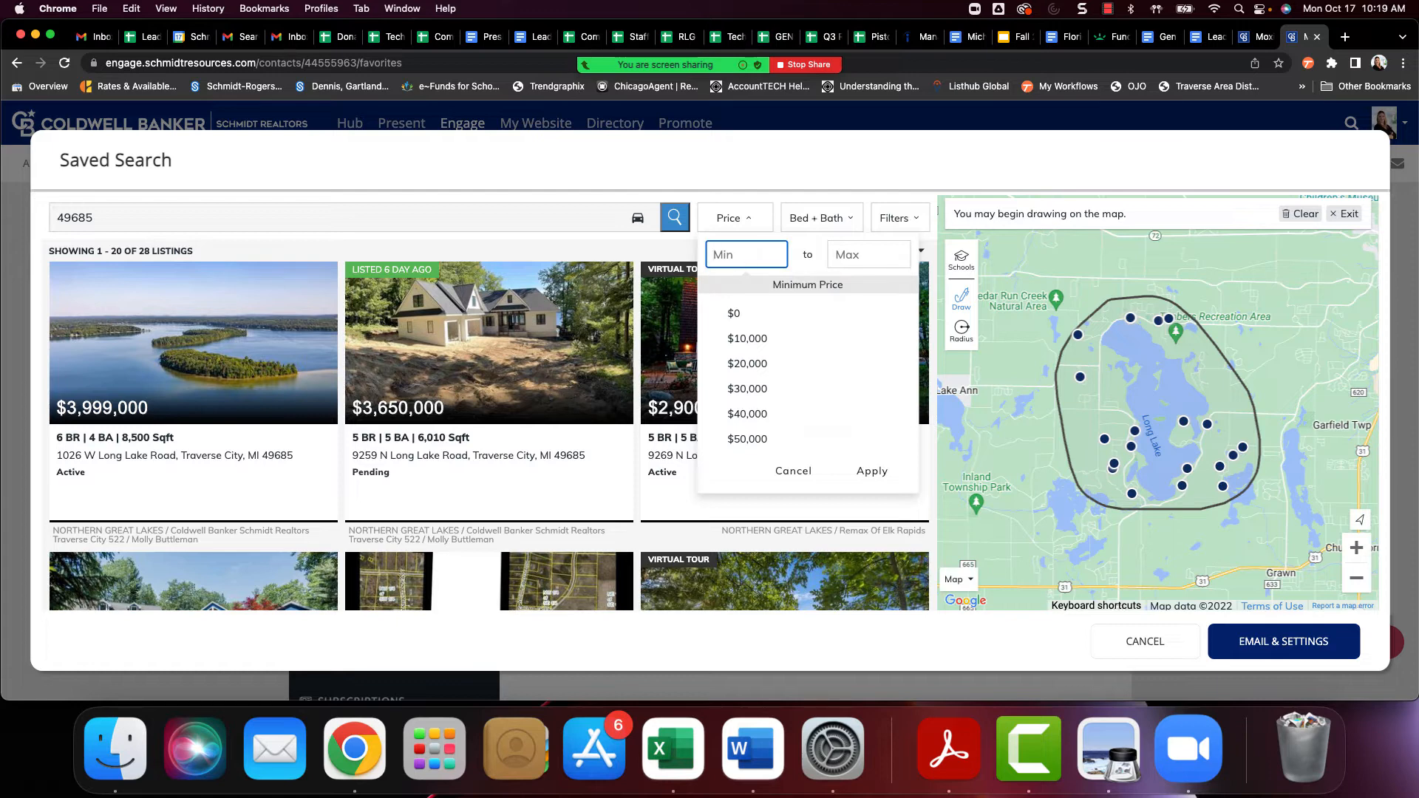
type("2500000")
key("Tab")
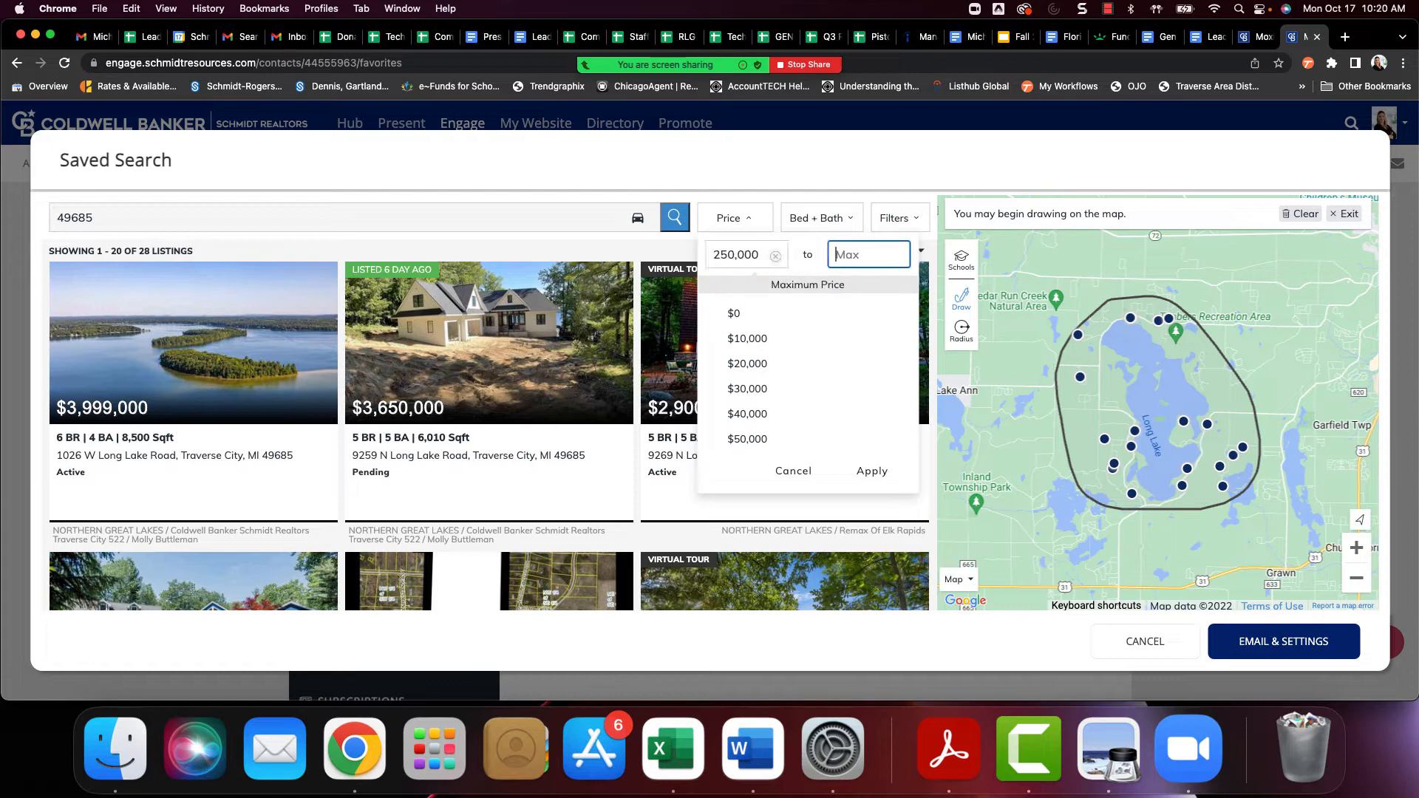
type("5000000")
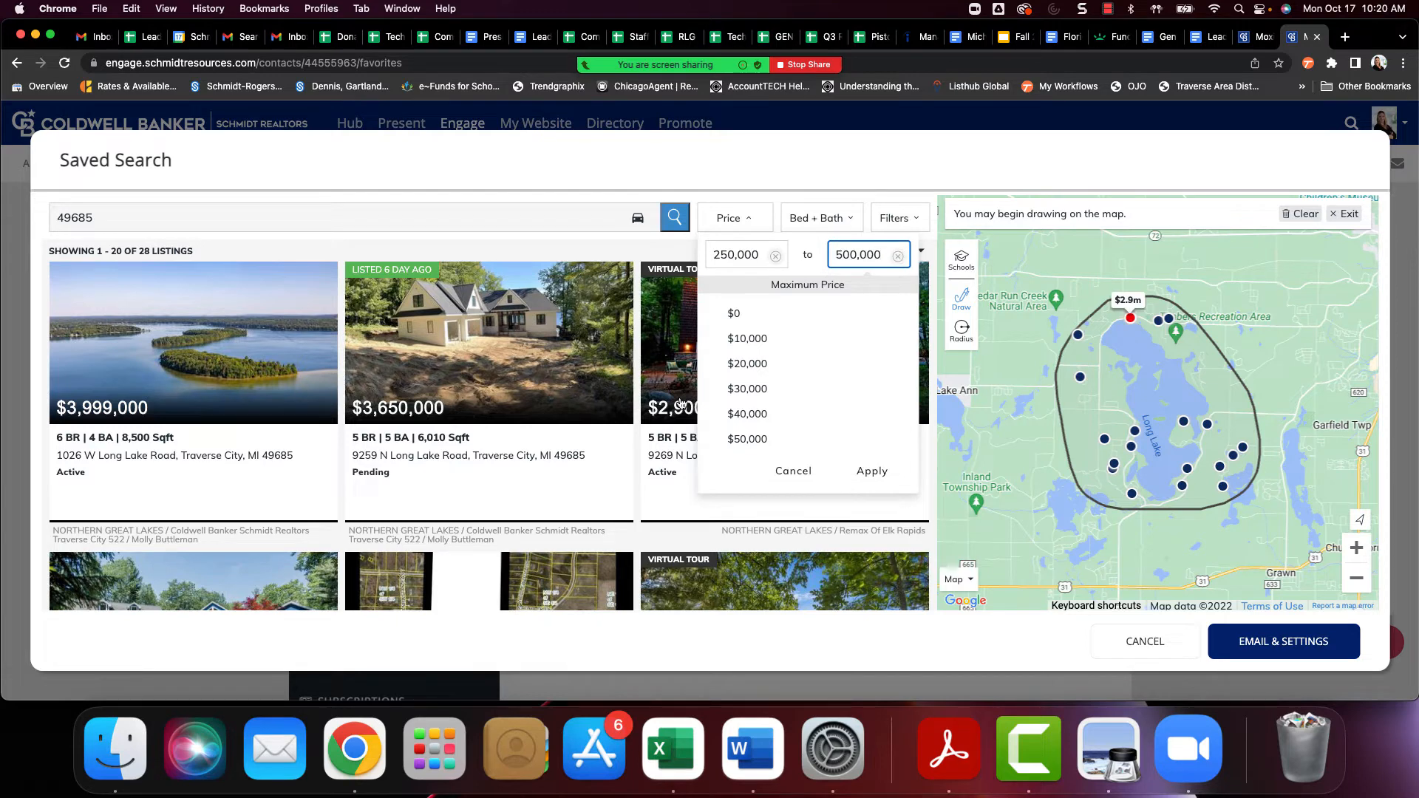
left_click(865, 470)
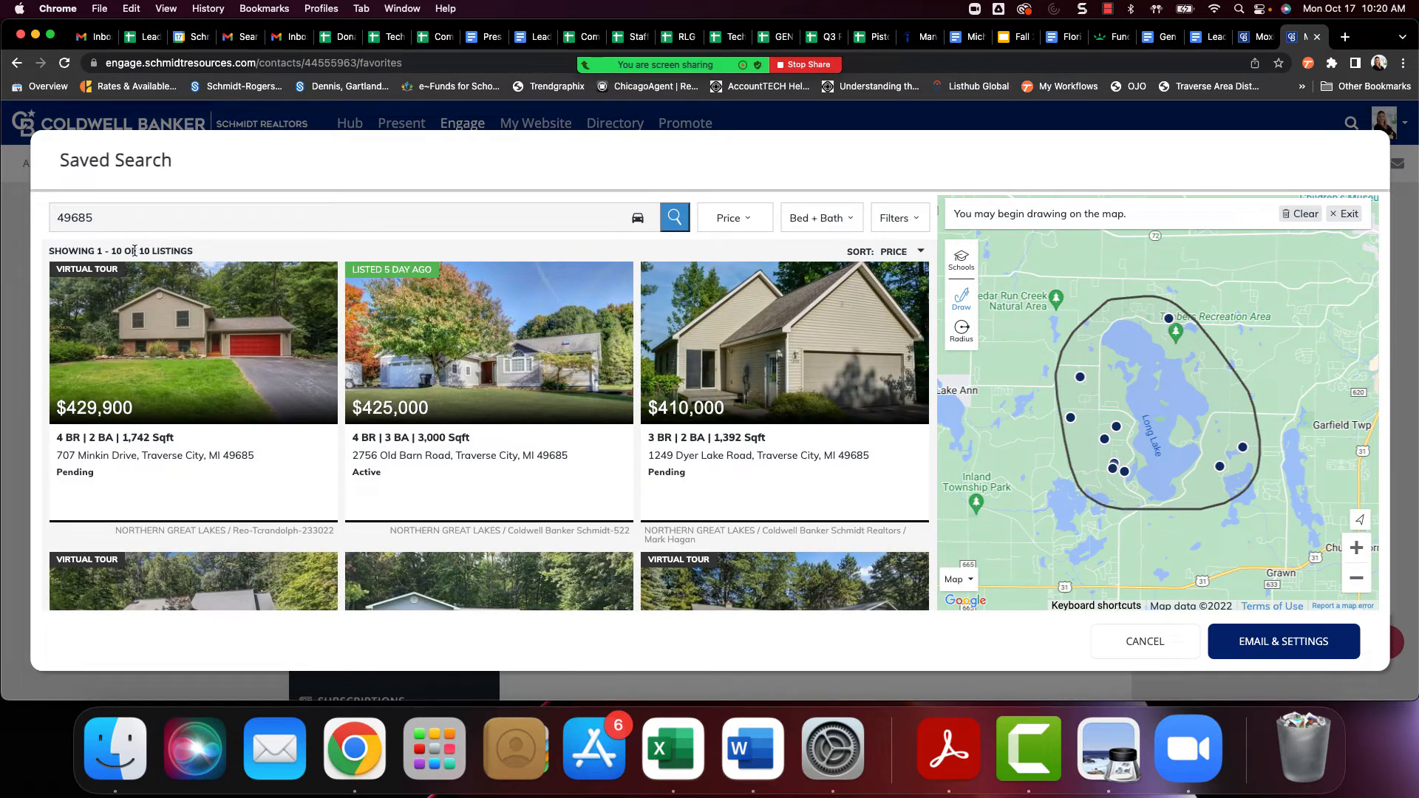
Exclude Manufactured, Land, Farm & Ranch and Multi-Family from the search's property types and apply the filters
left_click(853, 222)
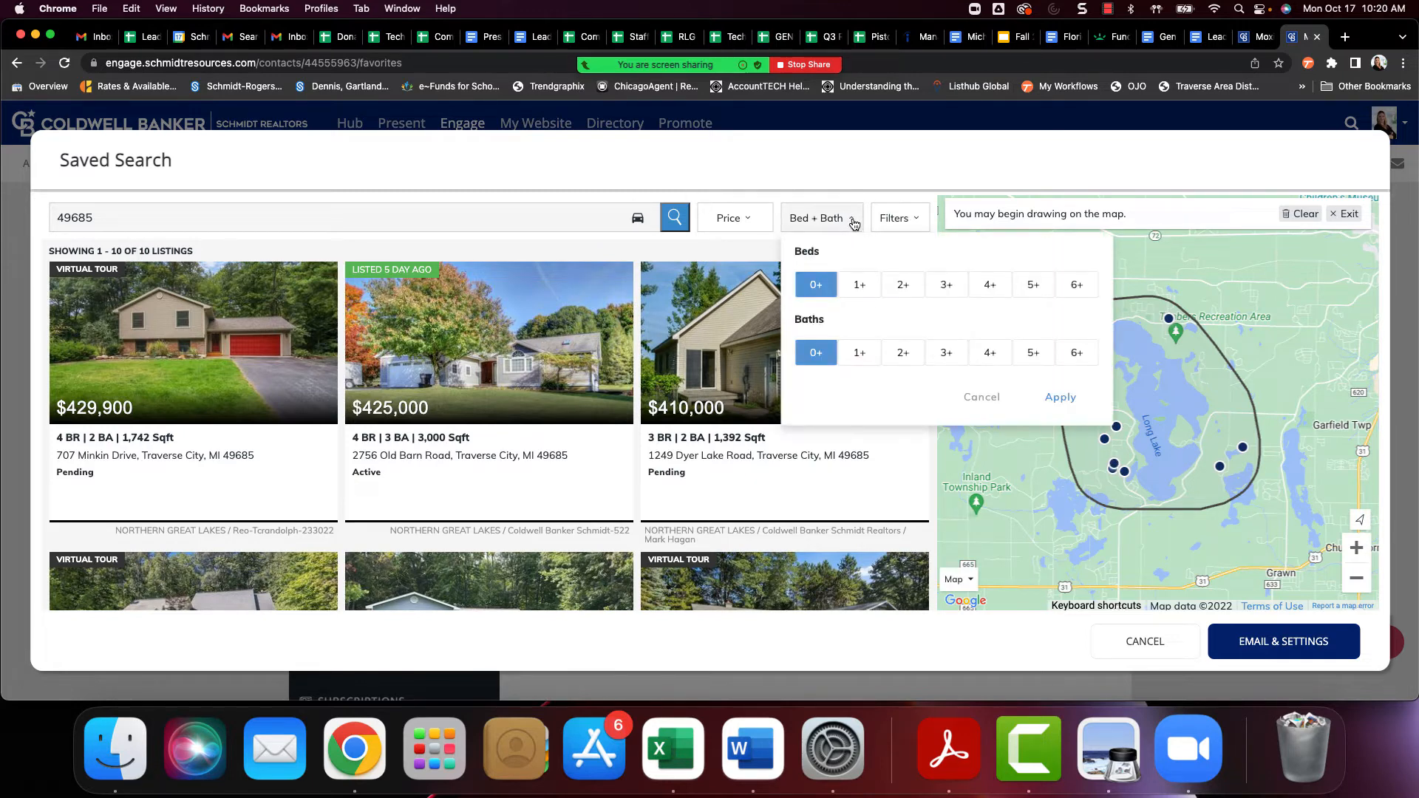
left_click(907, 220)
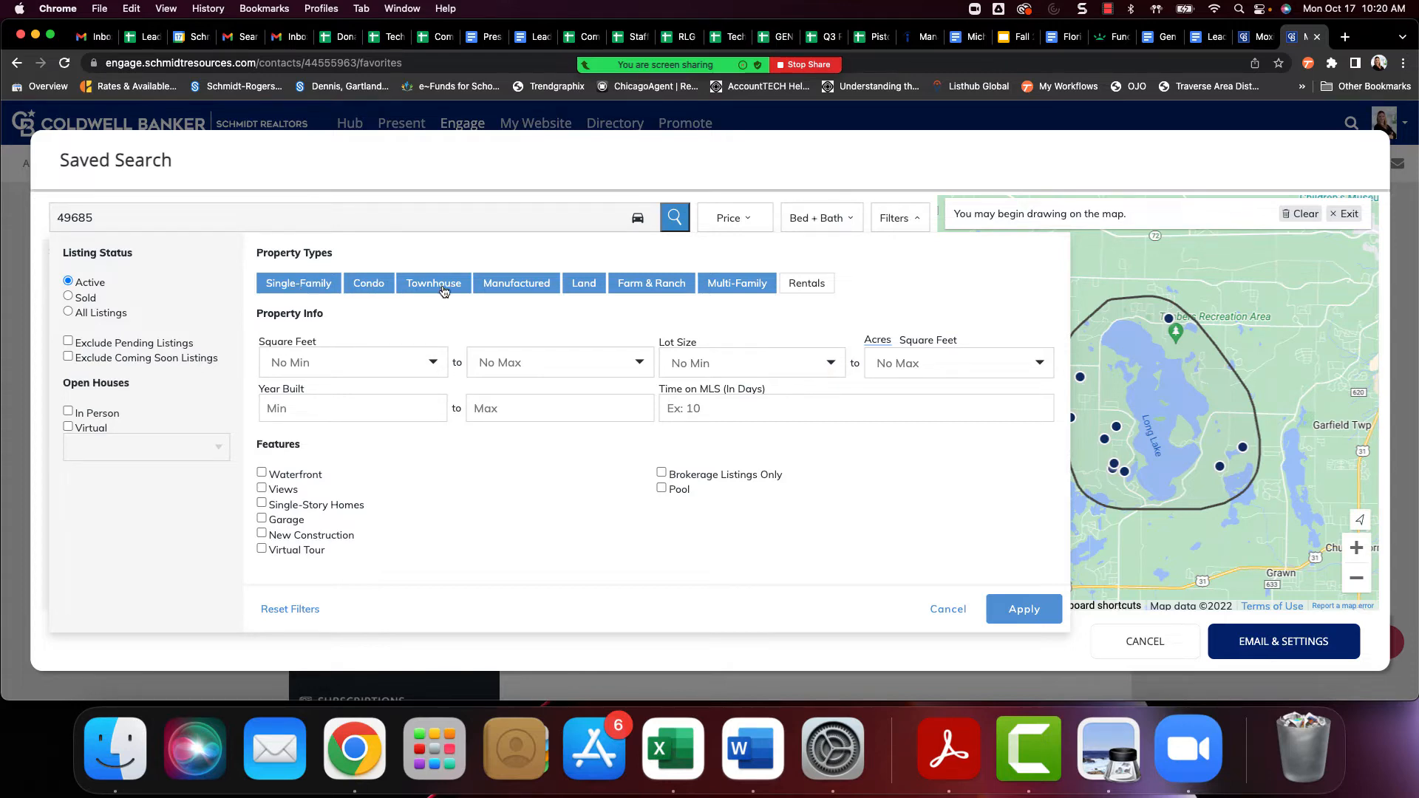
left_click(506, 289)
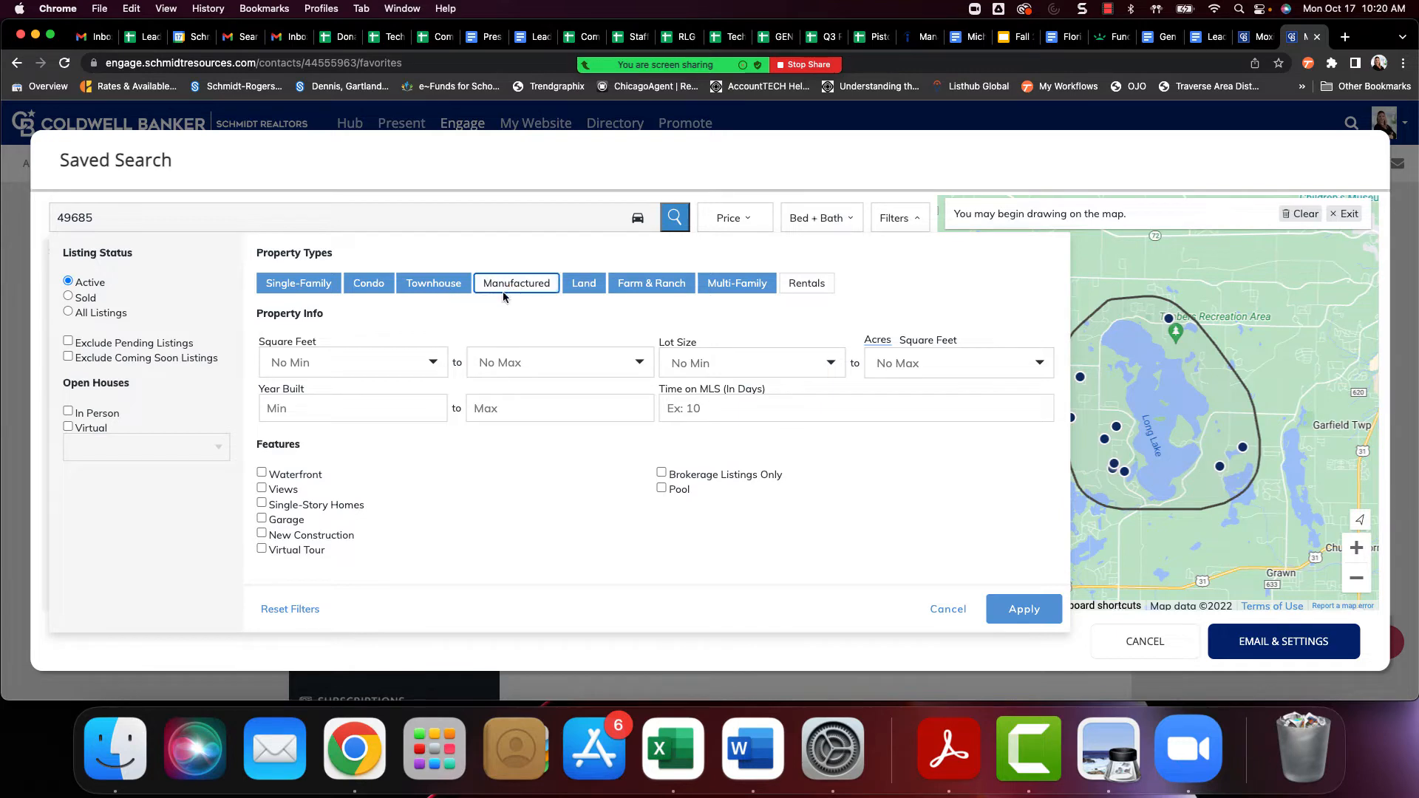
left_click(580, 291)
left_click(643, 287)
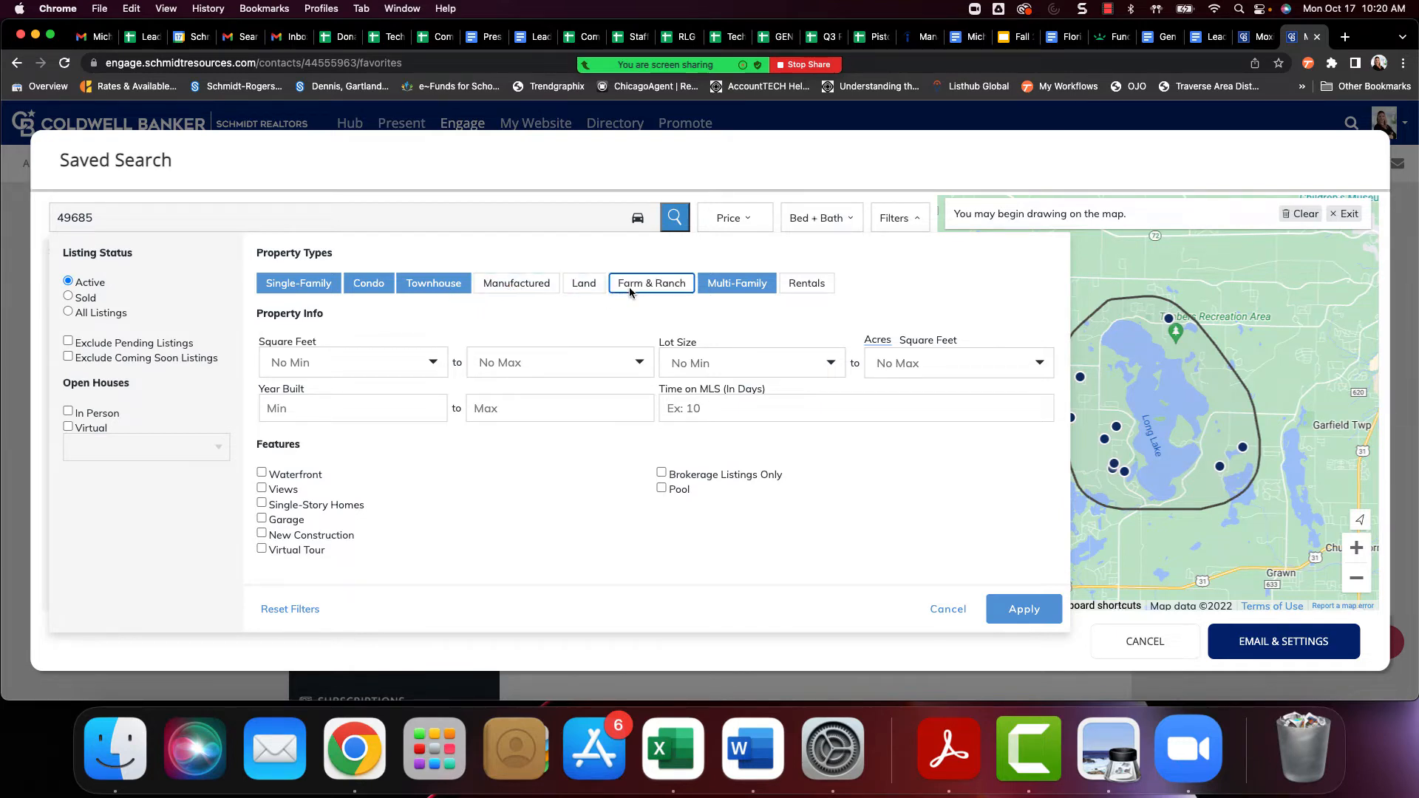
left_click(756, 289)
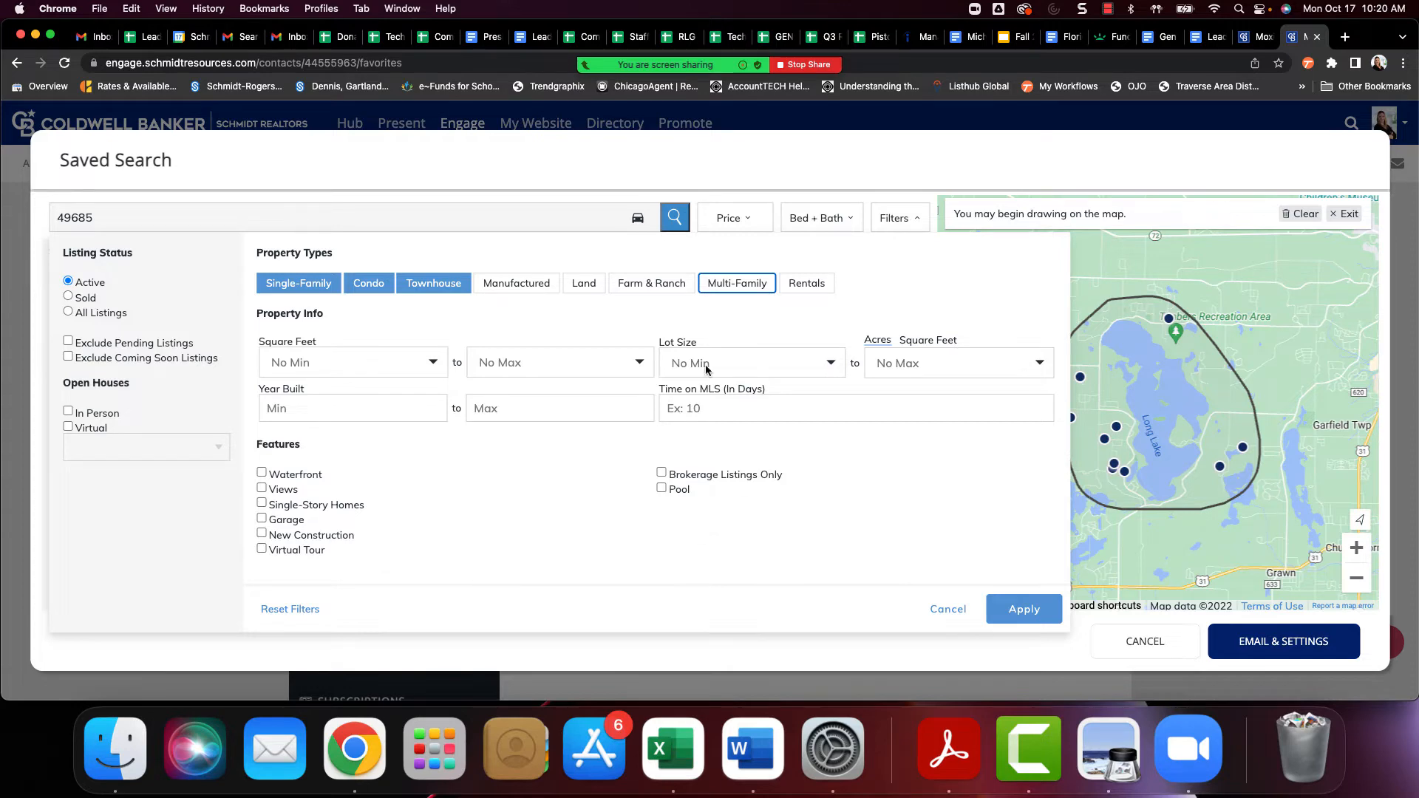
left_click(1020, 609)
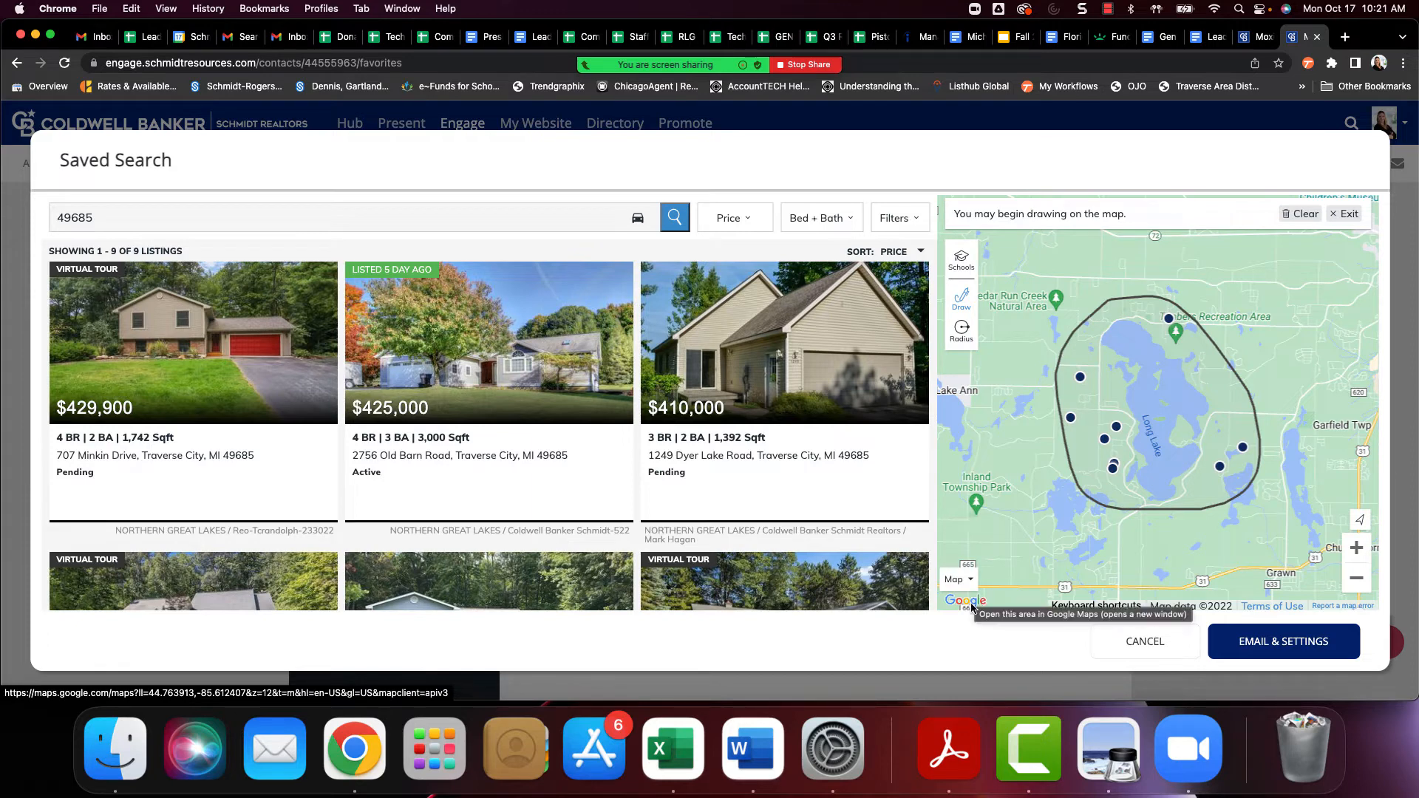
Continue to the email settings and name the search "Long Lake $250 - $500K"
left_click(1309, 648)
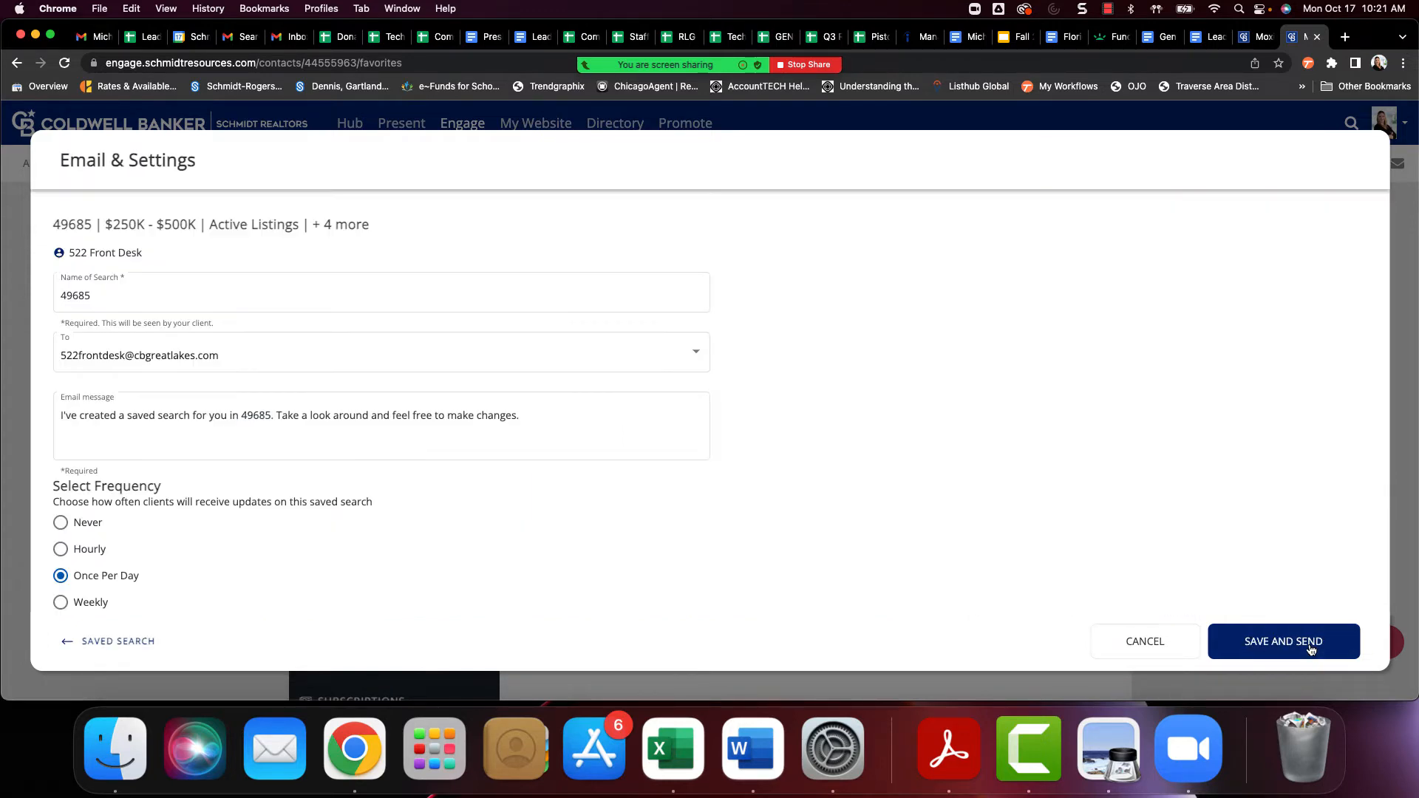
left_click(233, 307)
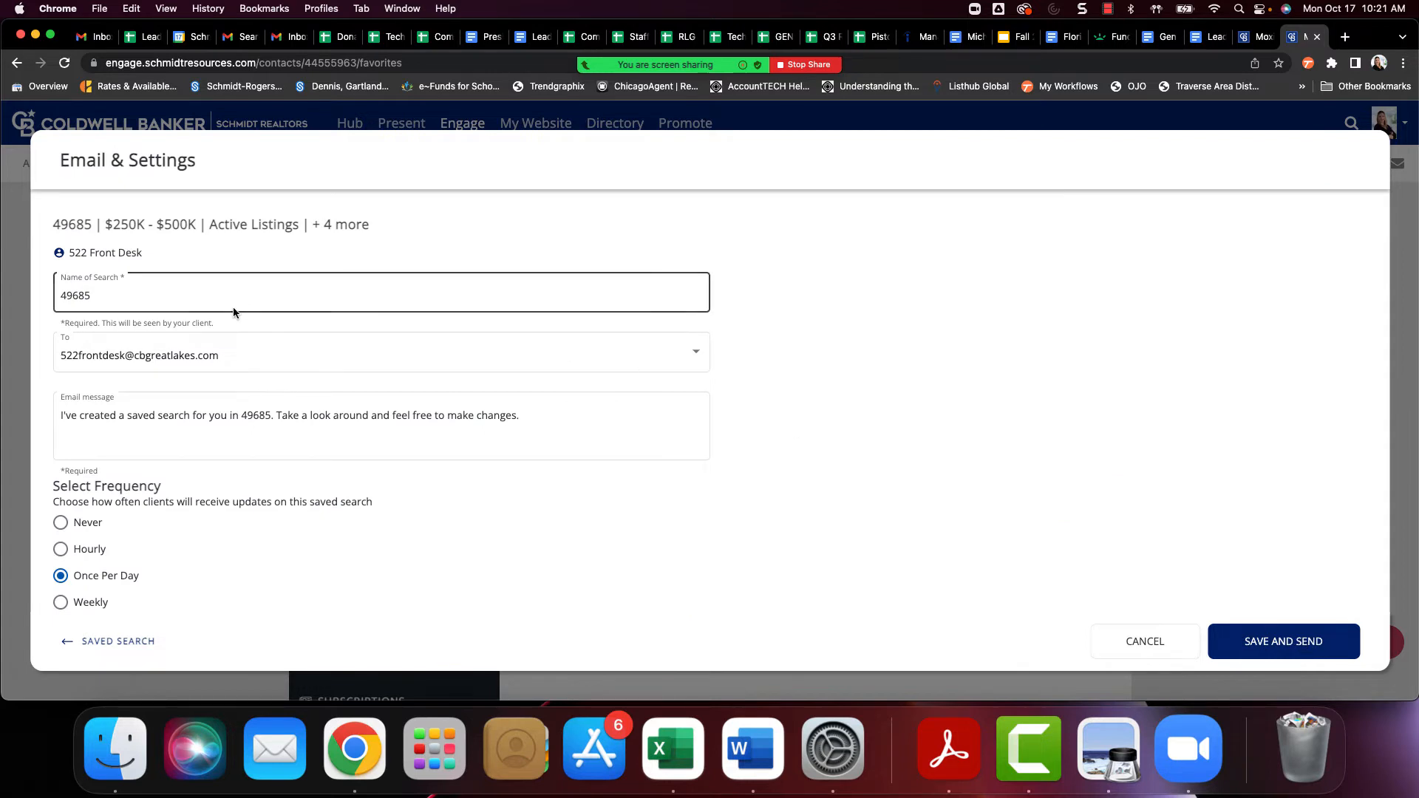
left_click_drag(165, 297, 39, 300)
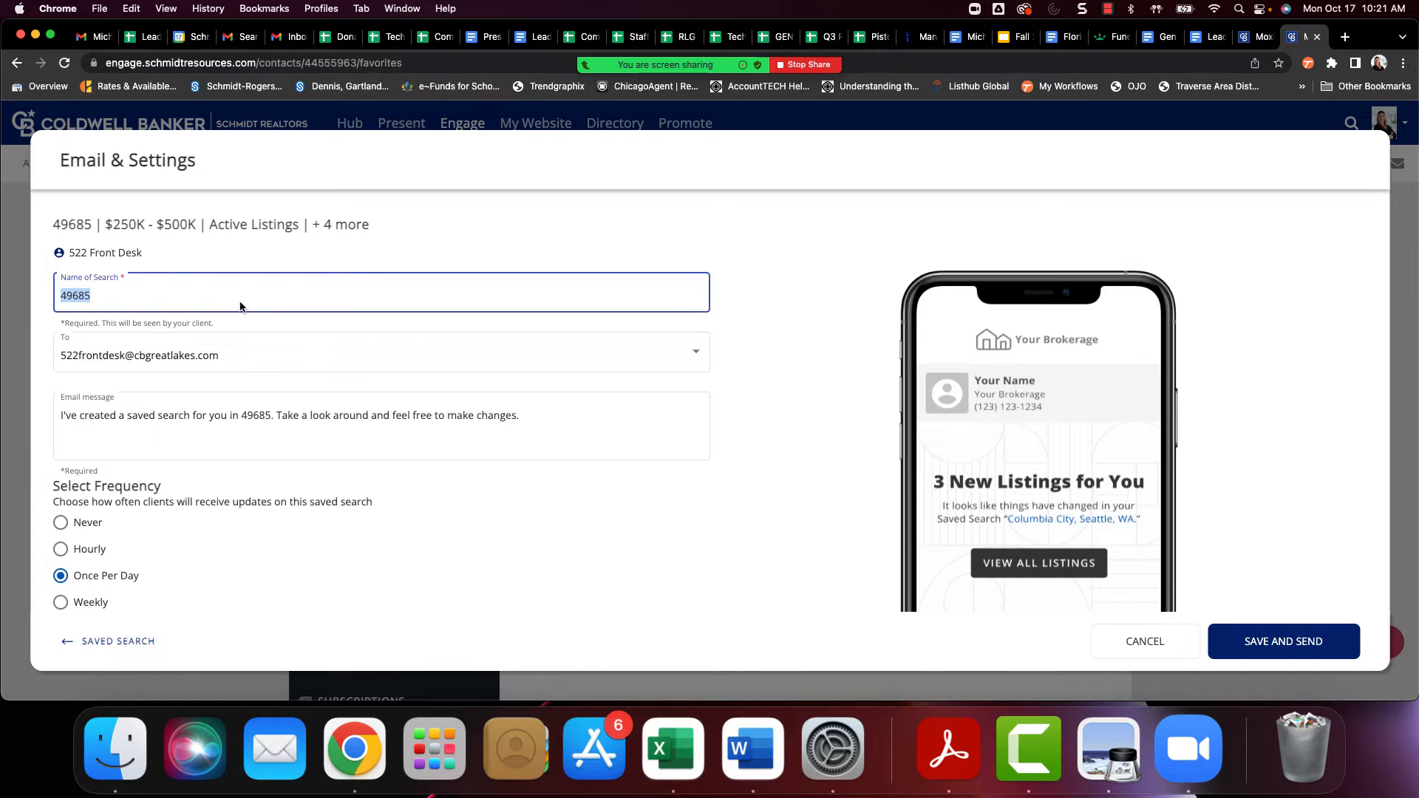
type("Long Lake $250 - $500K")
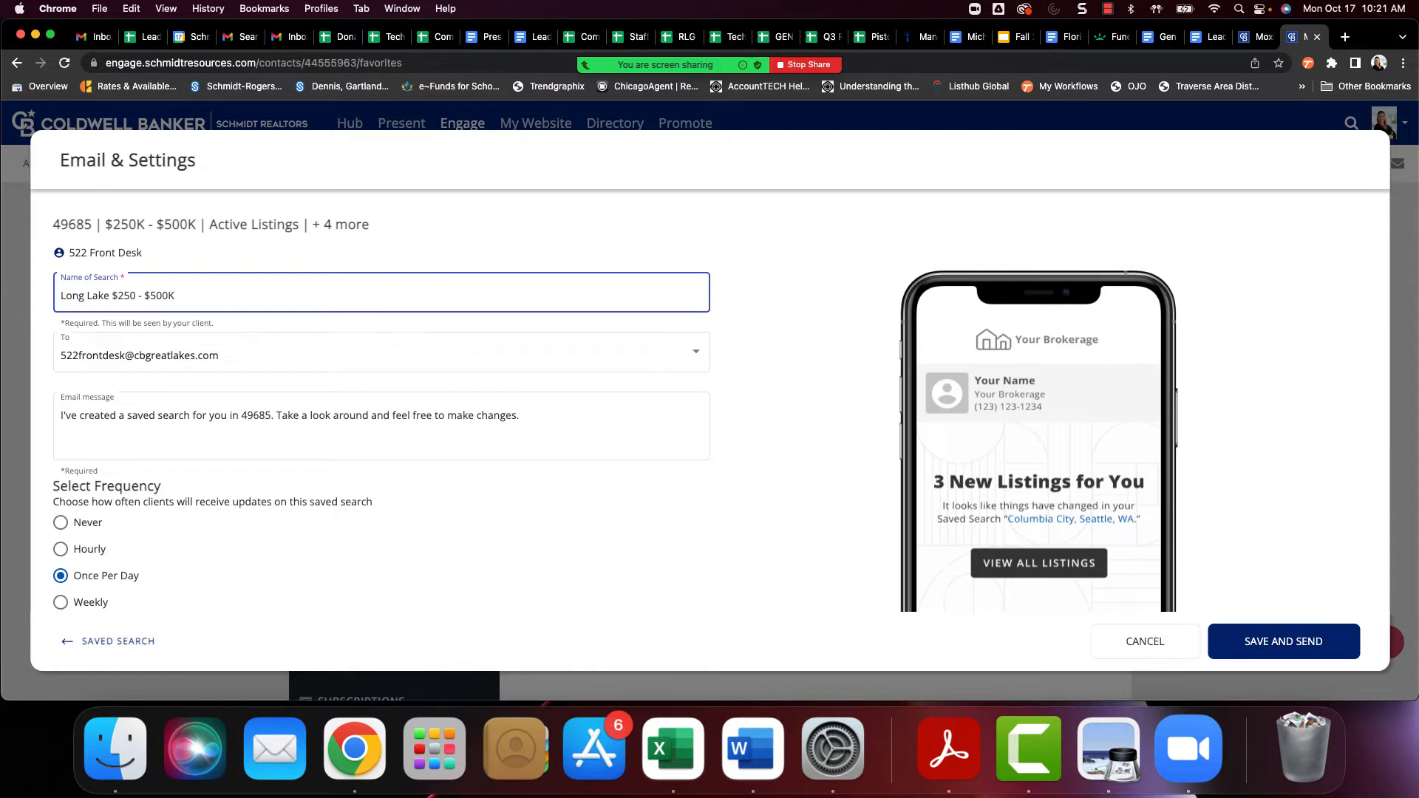
Select the contact's e-mail as recipient and append "Let me know if you want to see any of these properties." to the message
left_click(198, 358)
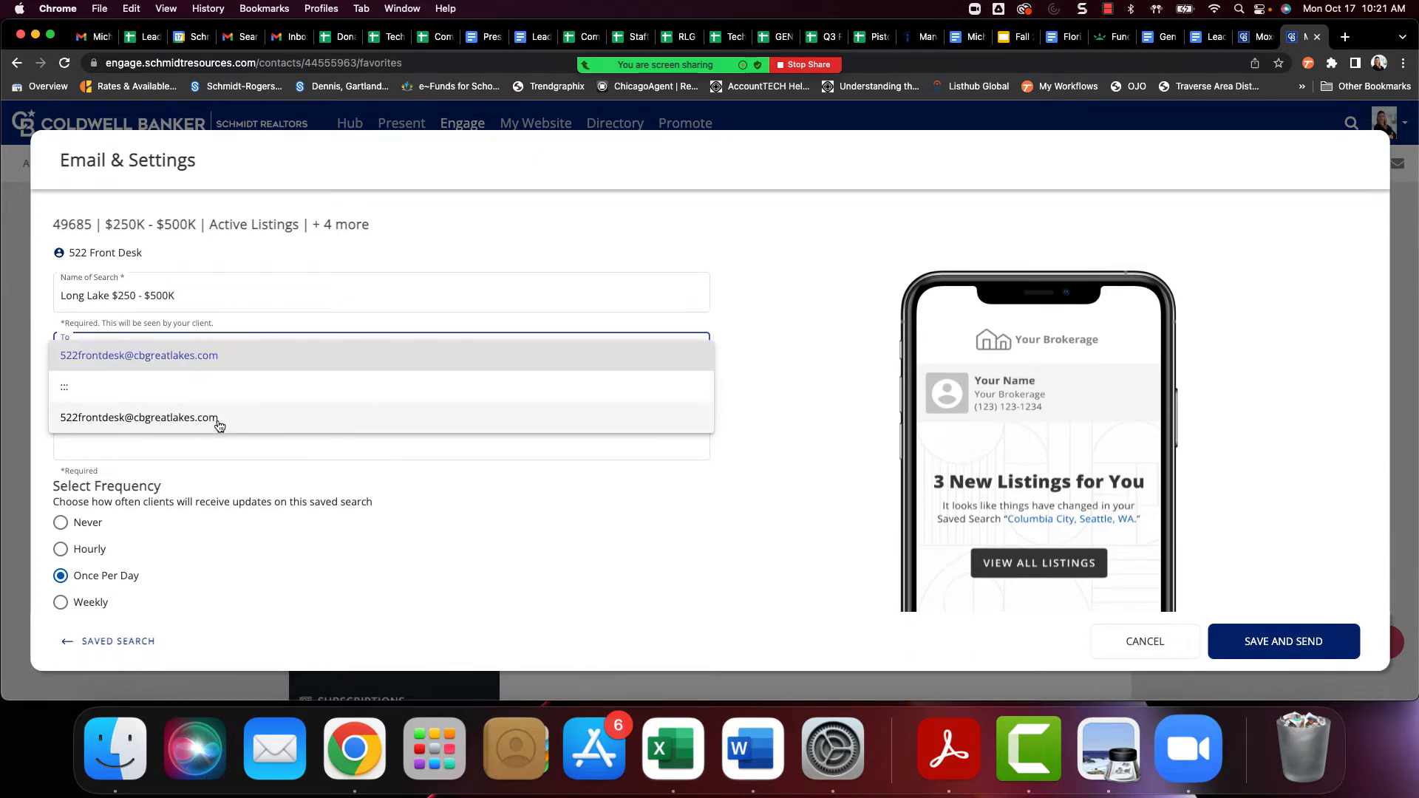
left_click(216, 365)
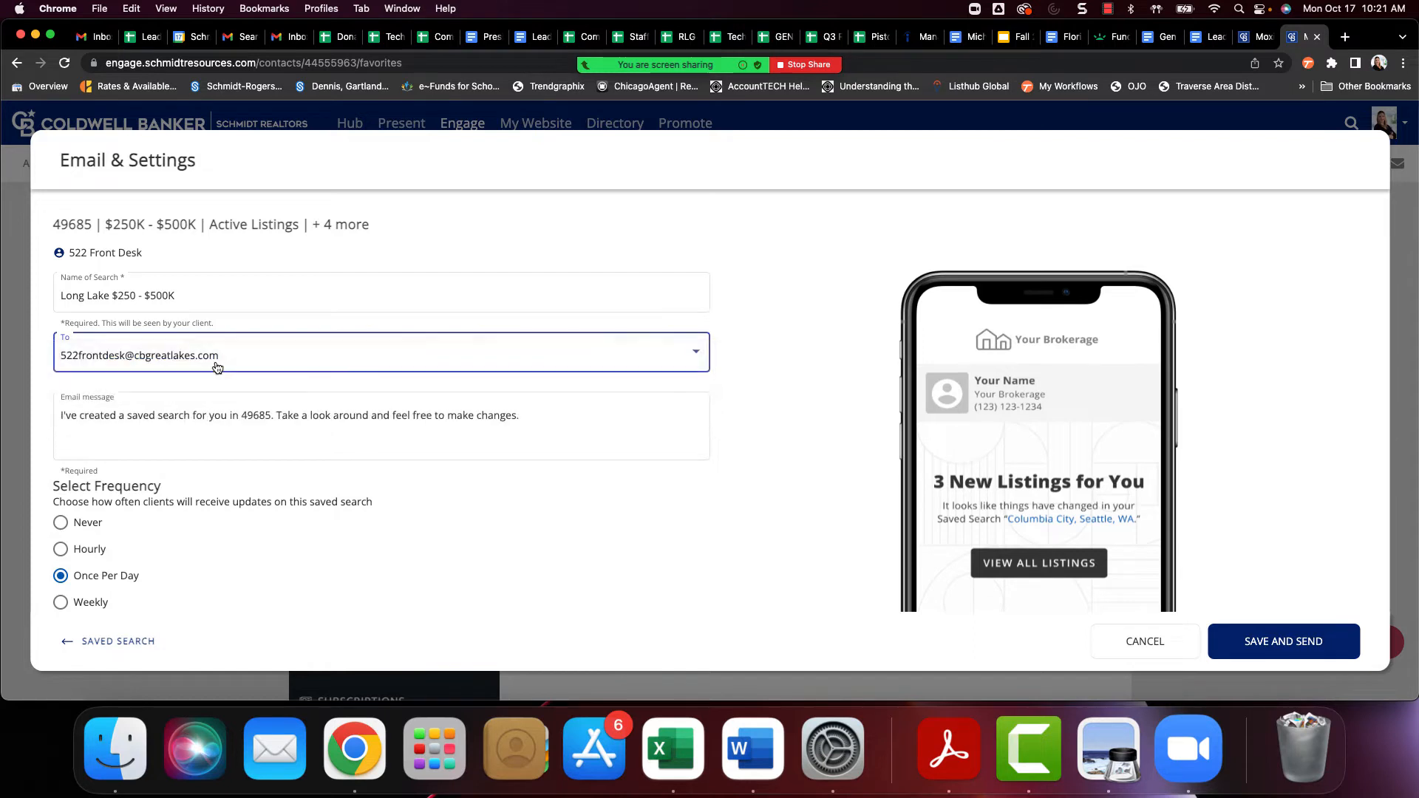
left_click(182, 447)
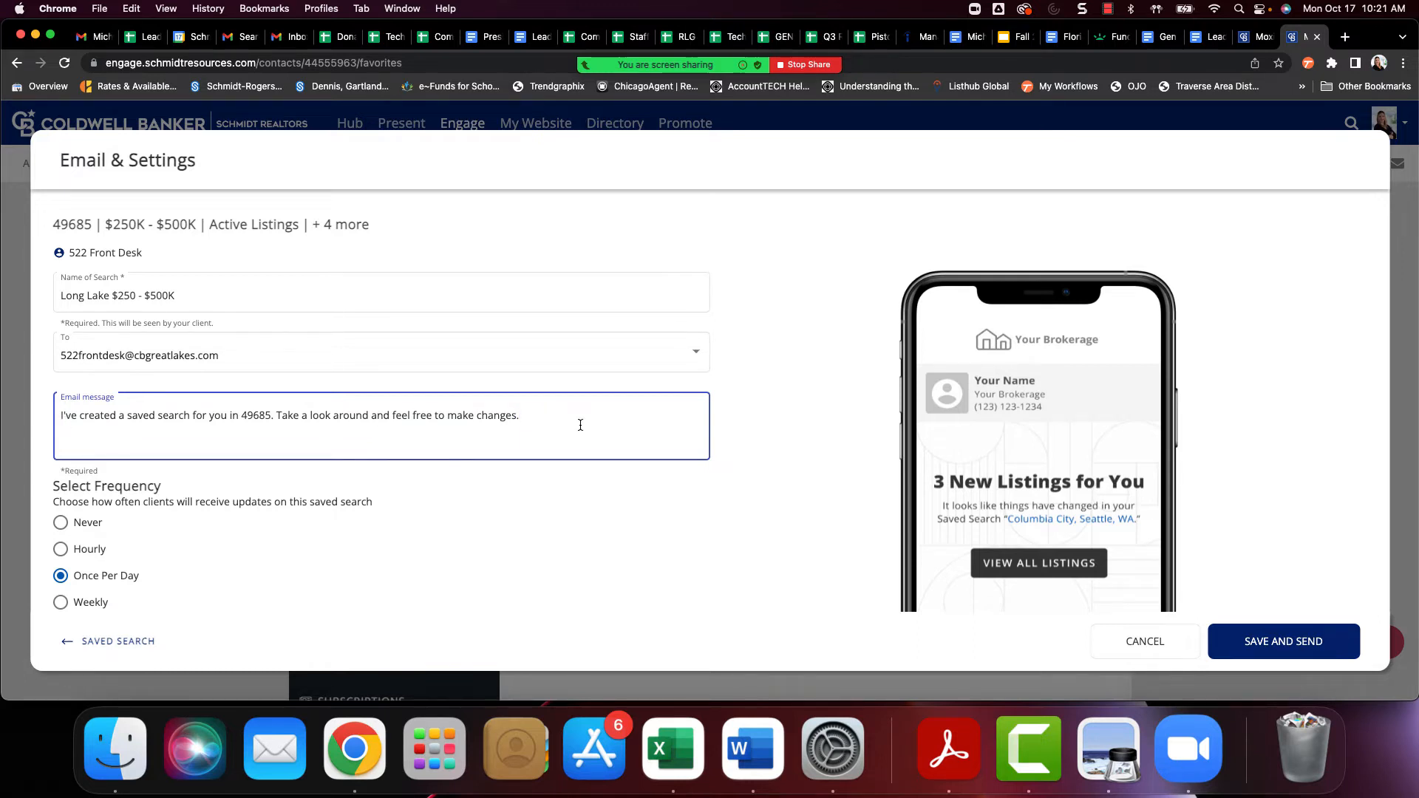
type("Let me know if you want to see any of these properties.")
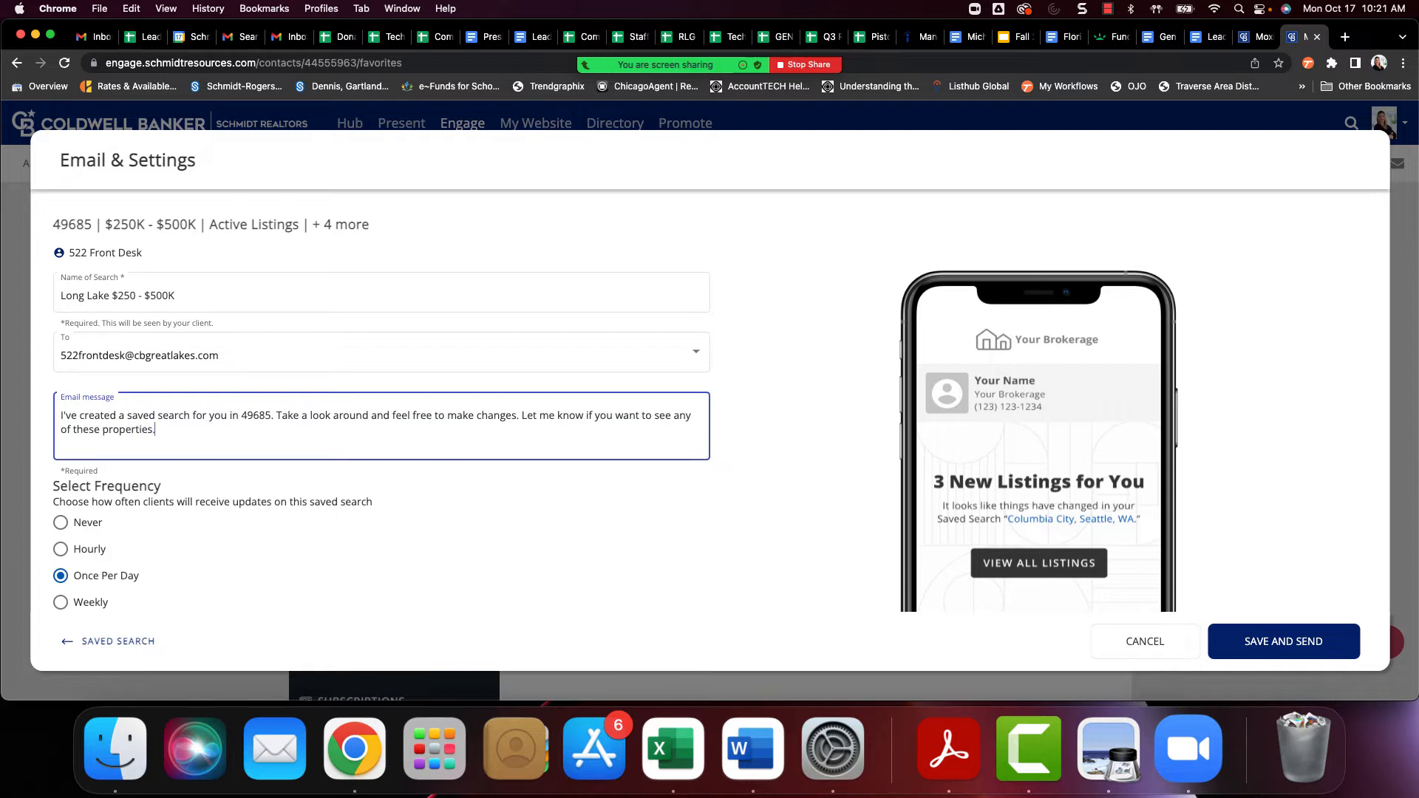
Save and send the Long Lake search to the contact and decline the Neighborhood News subscription
scroll(466, 523, "down", 2)
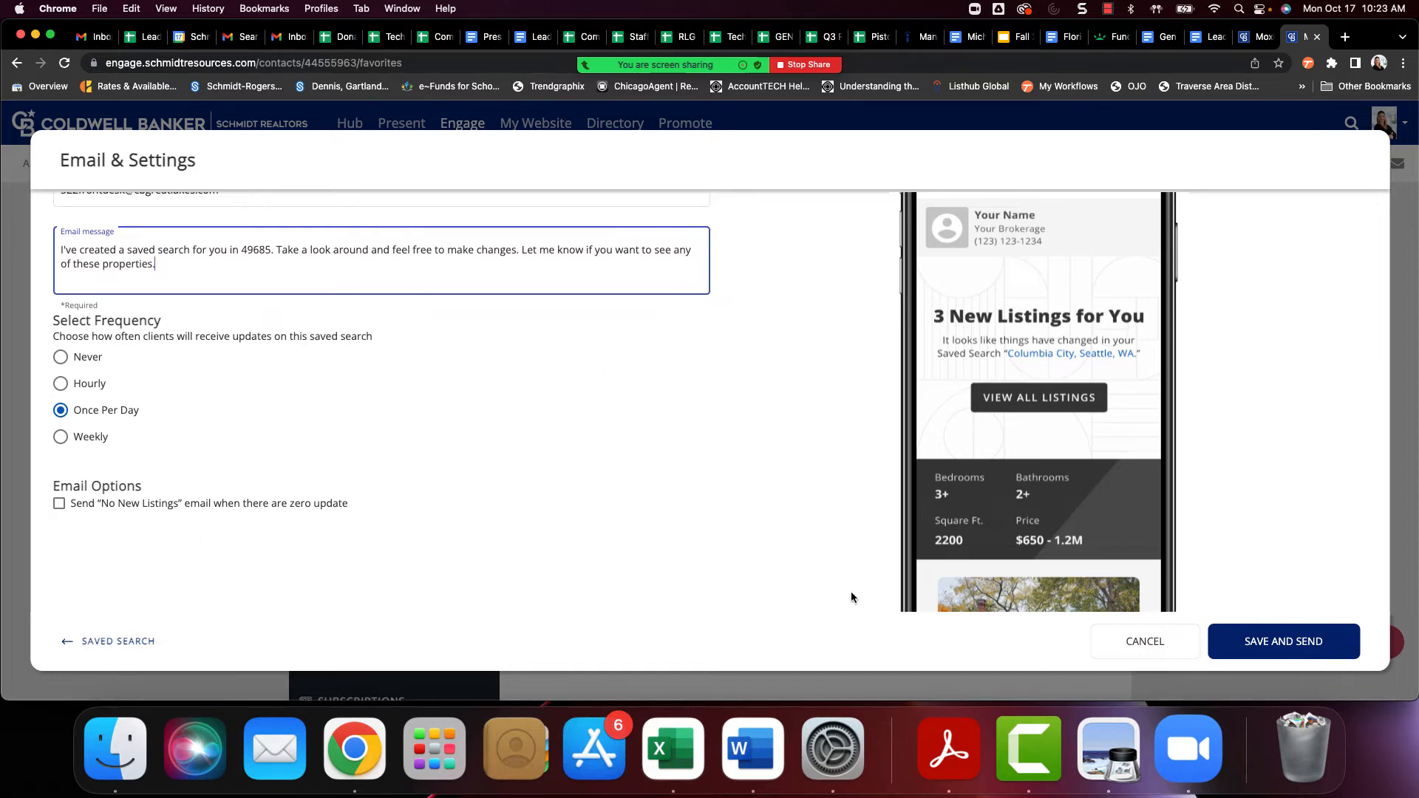
left_click(1239, 639)
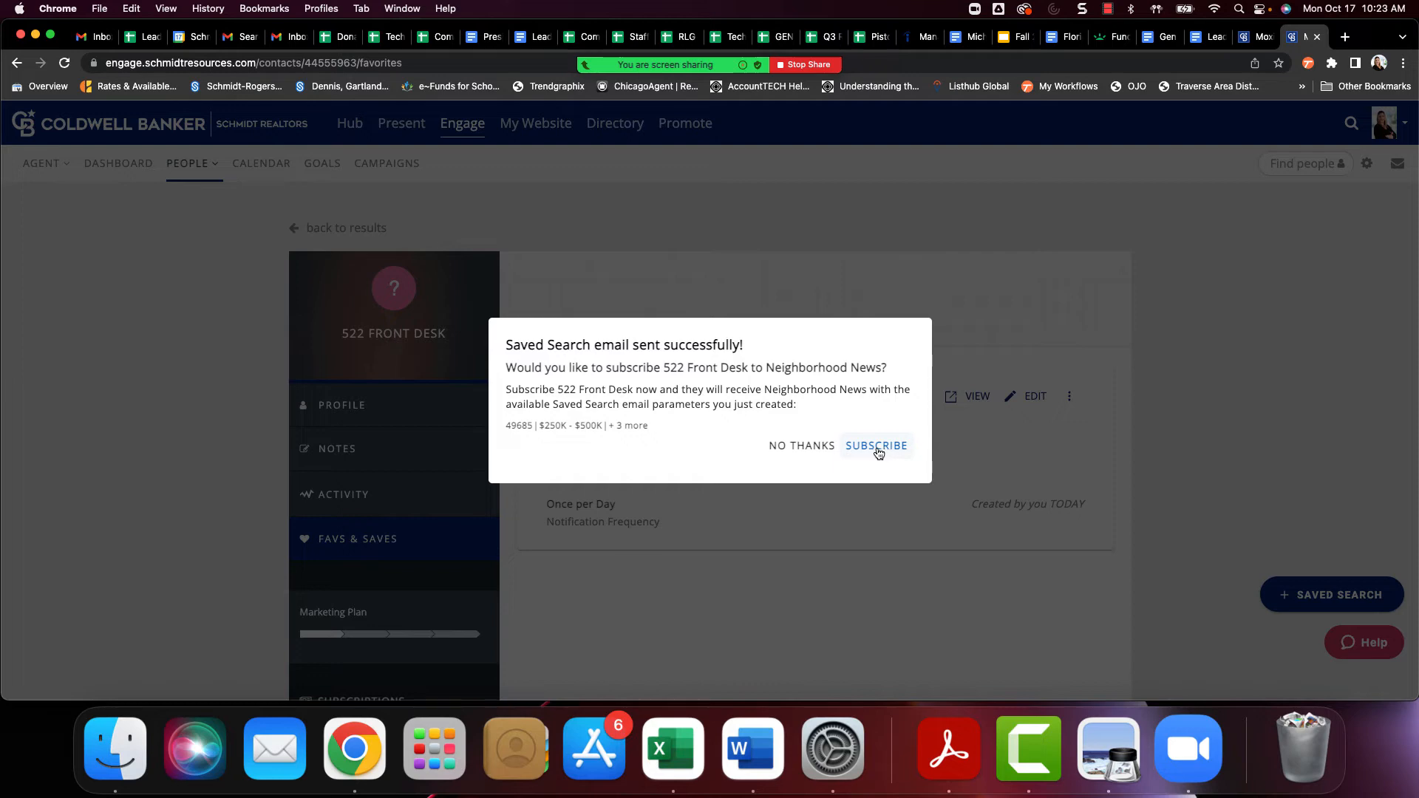
left_click(826, 449)
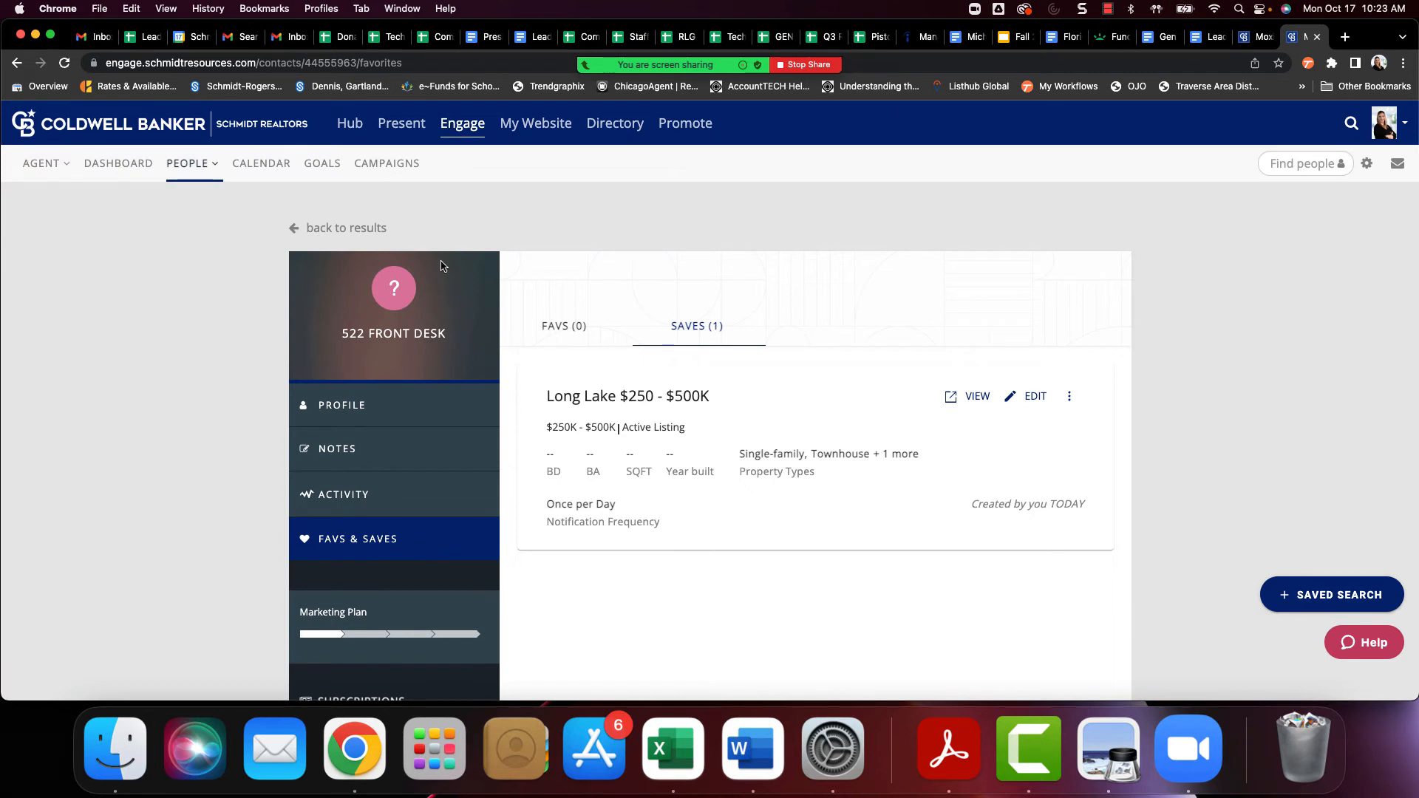
Check the additional options available for the Long Lake saved search without choosing any
mouse_move(197, 167)
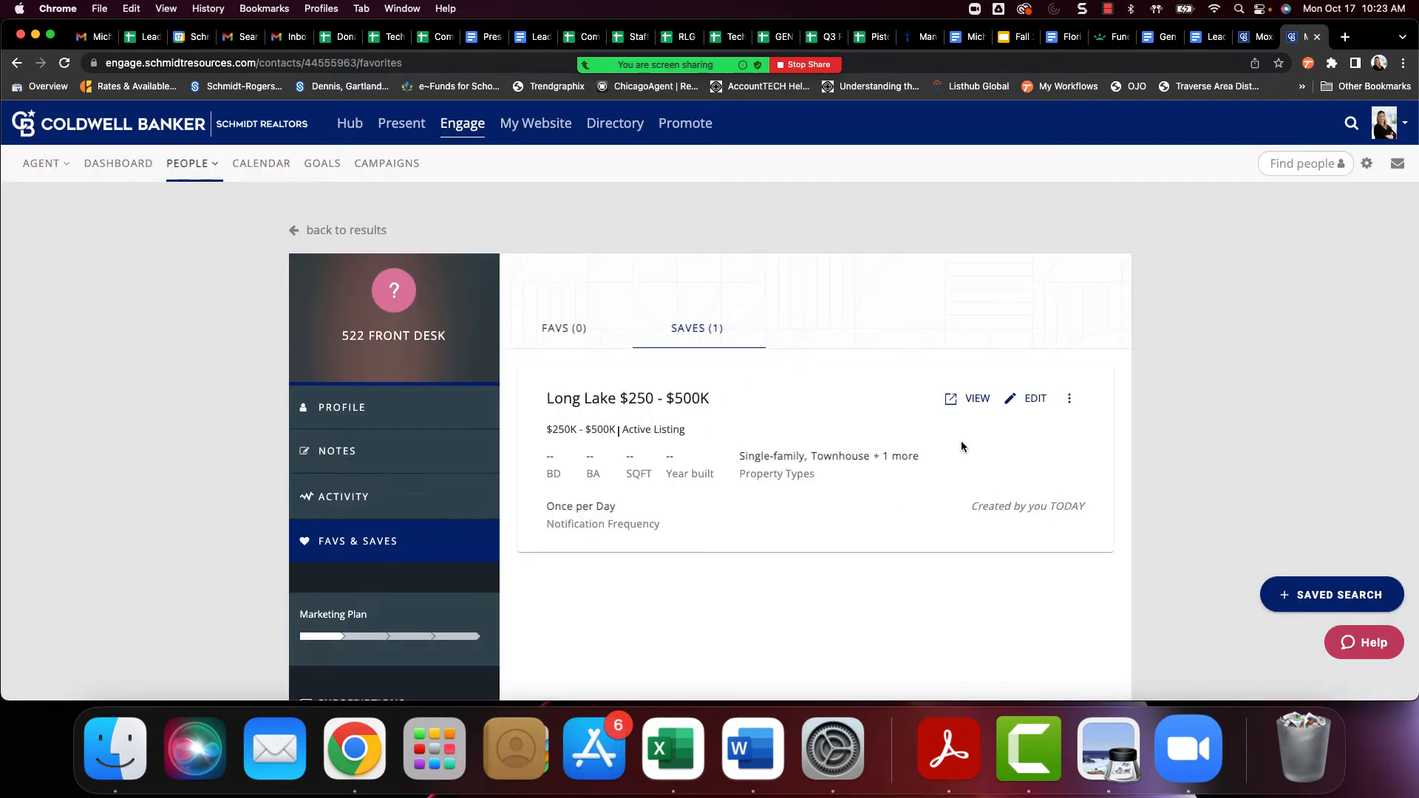
scroll(976, 404, "down", 1)
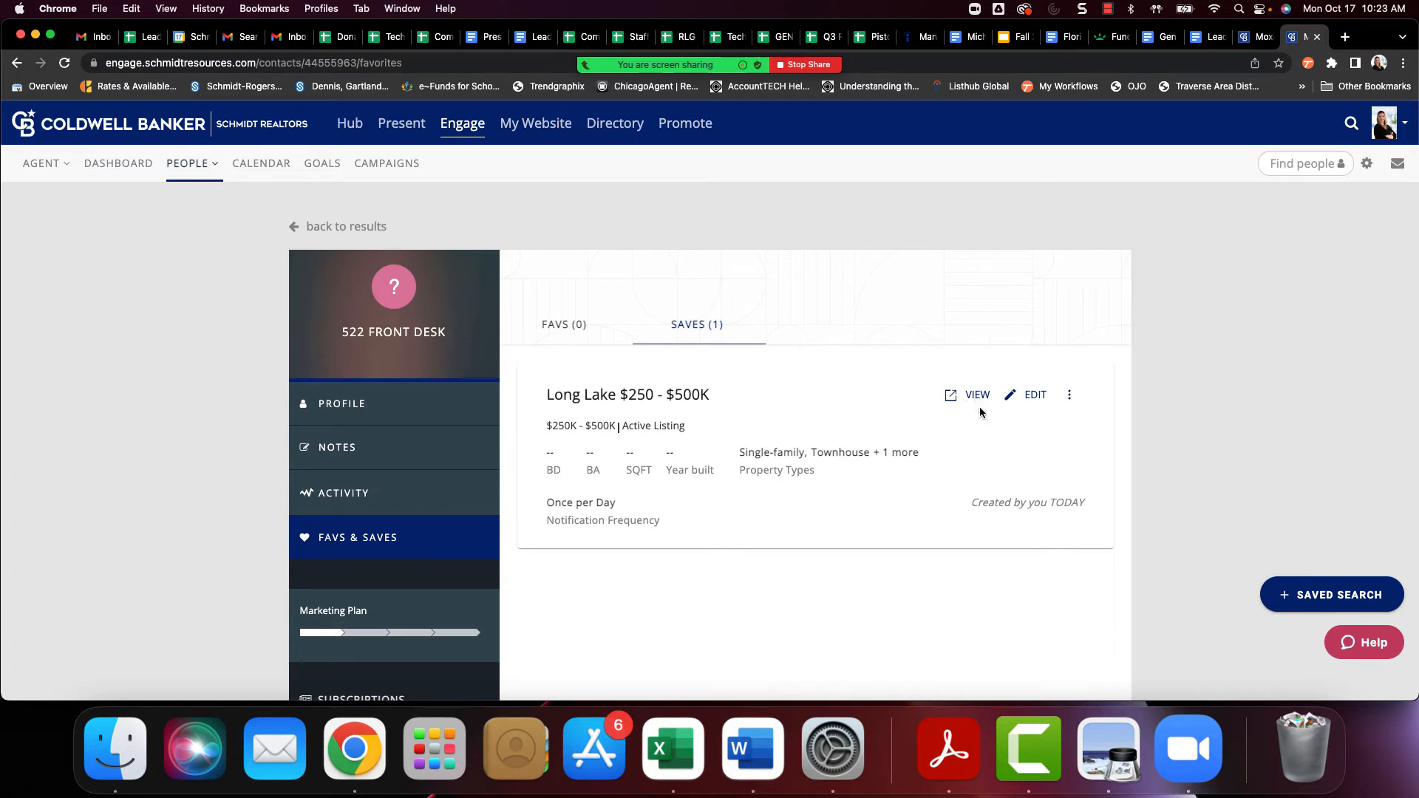
left_click(1066, 401)
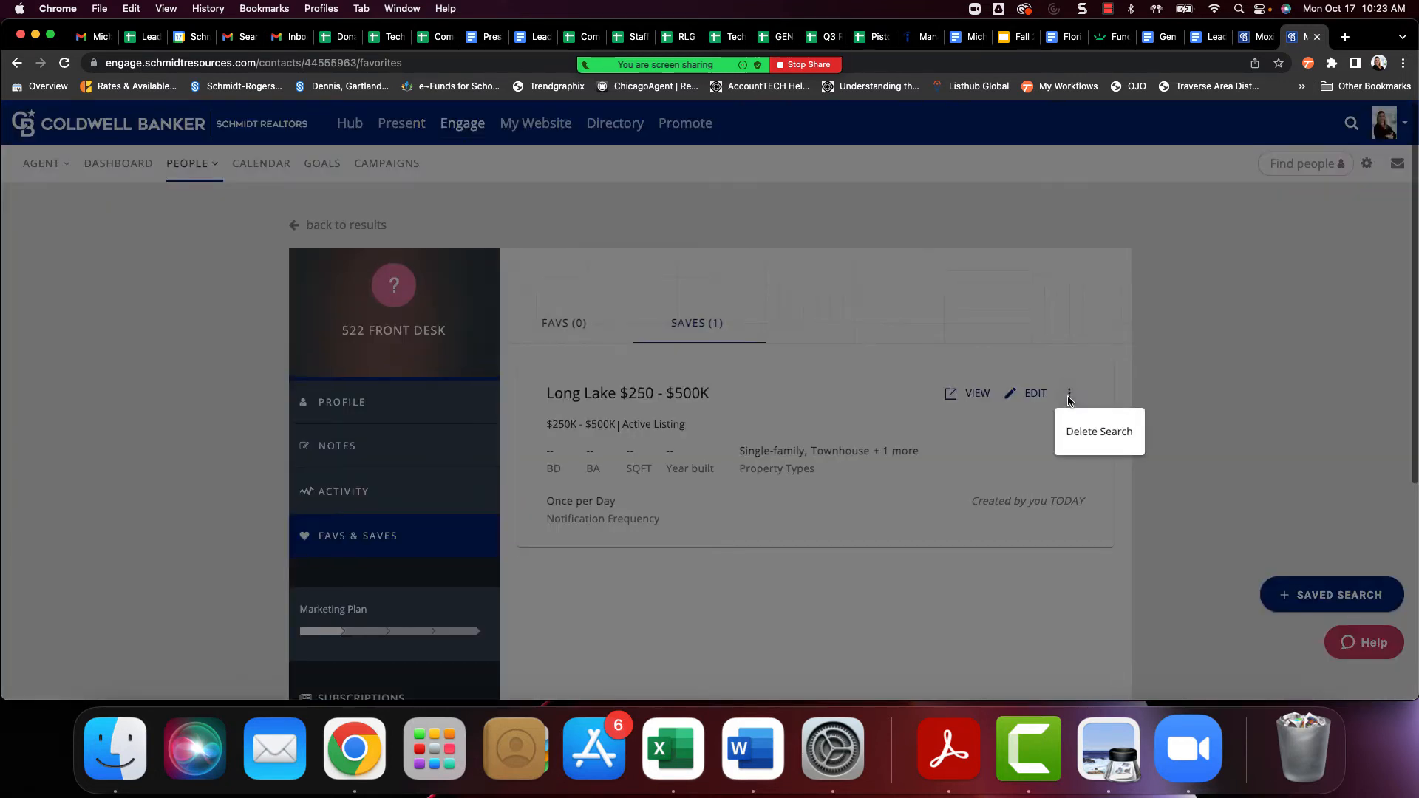
scroll(1085, 436, "down", 1)
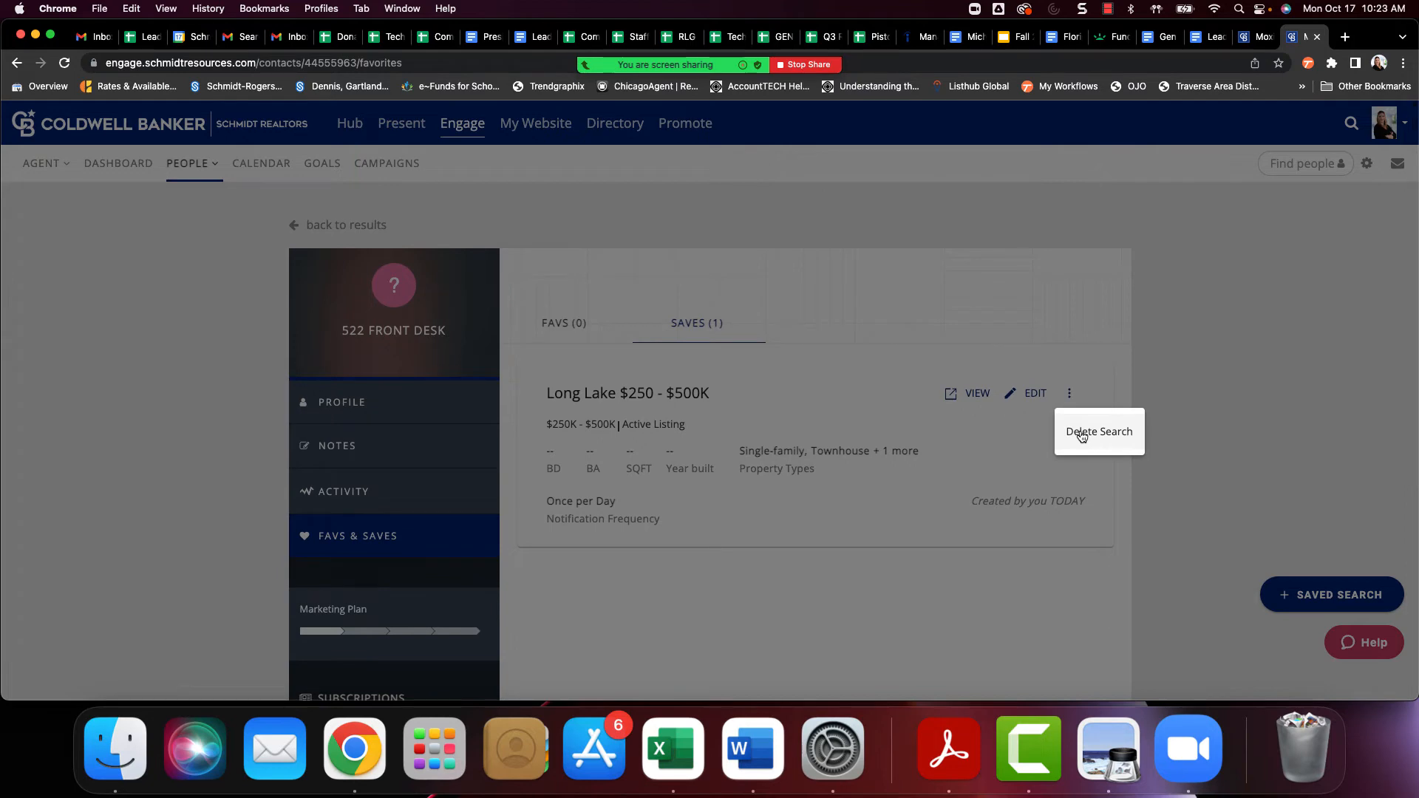
scroll(1150, 430, "down", 2)
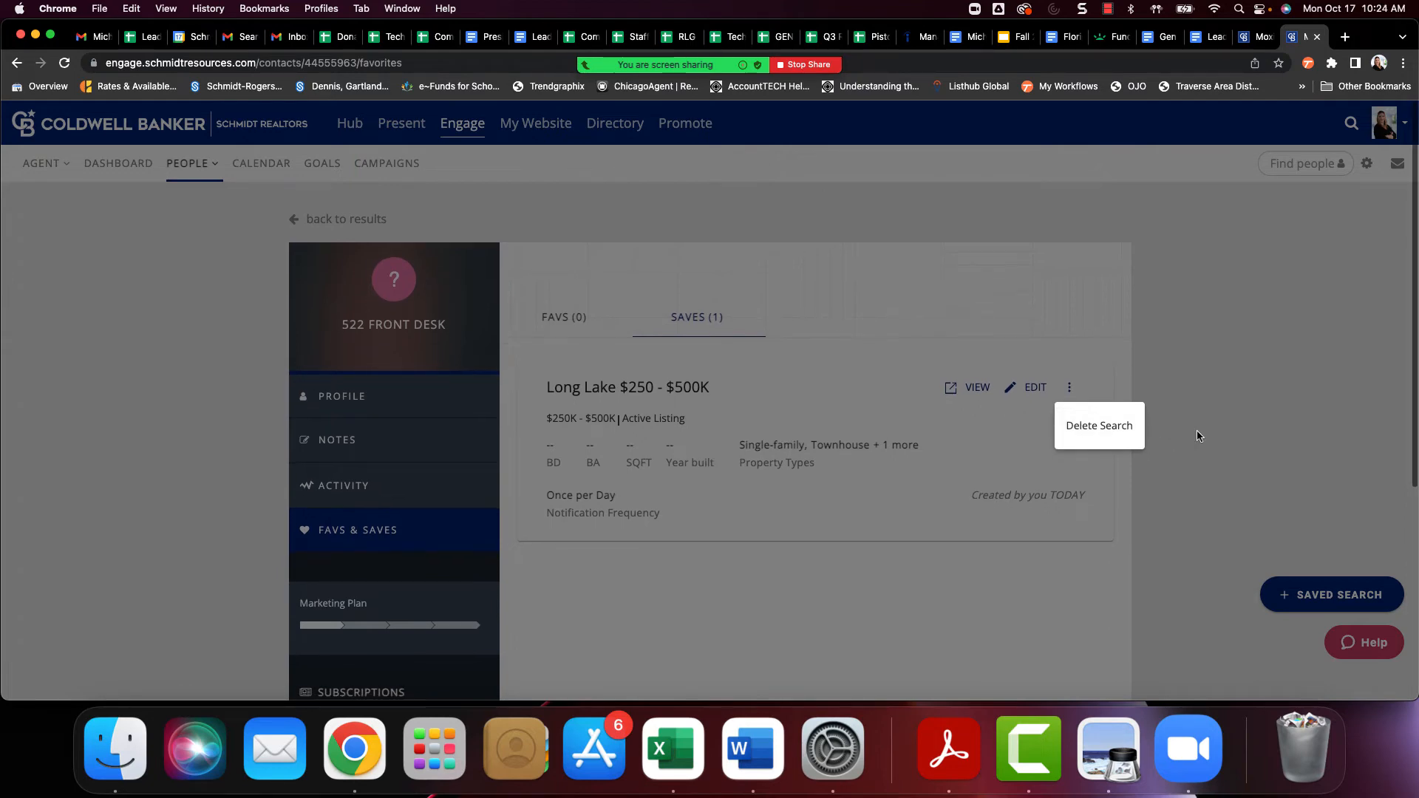
left_click(1195, 430)
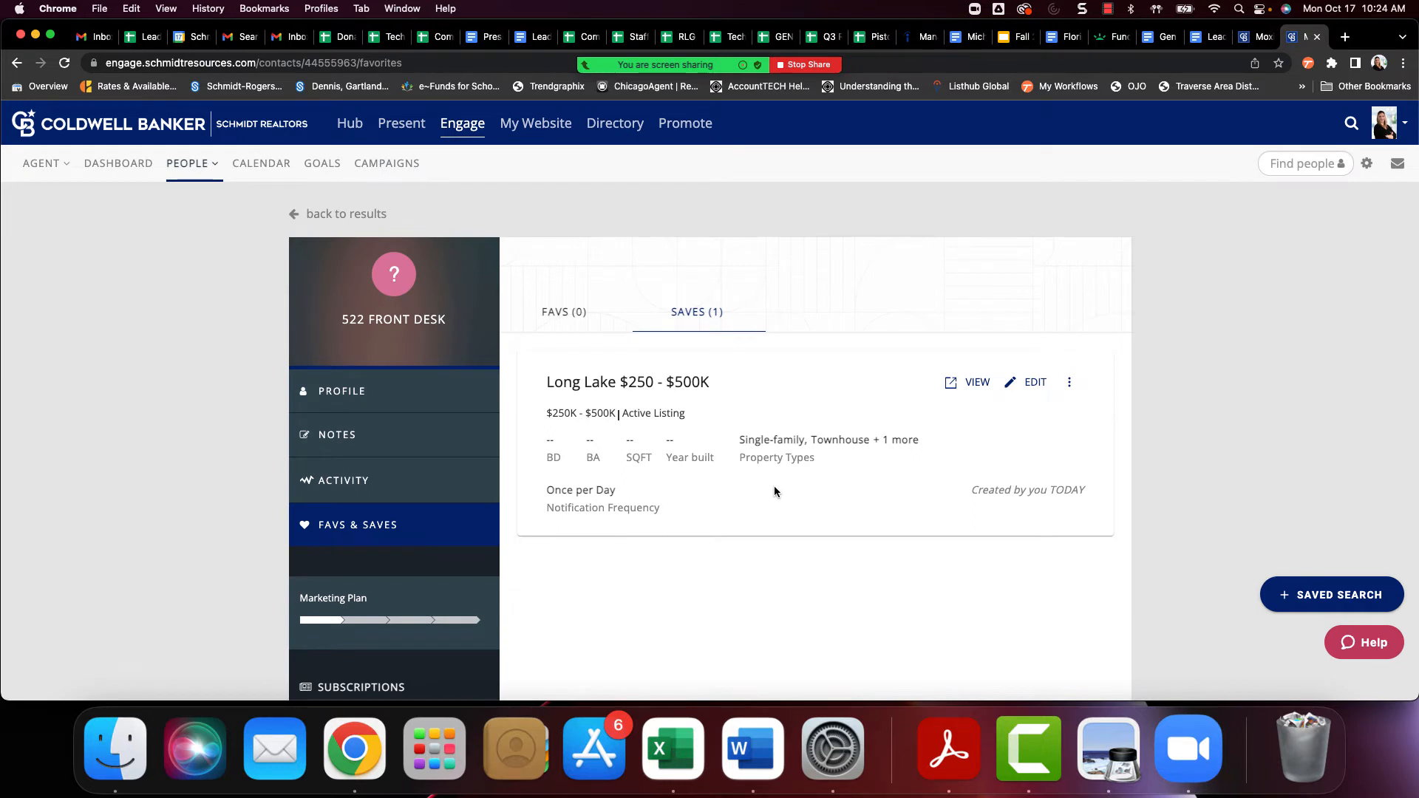
scroll(774, 485, "up", 2)
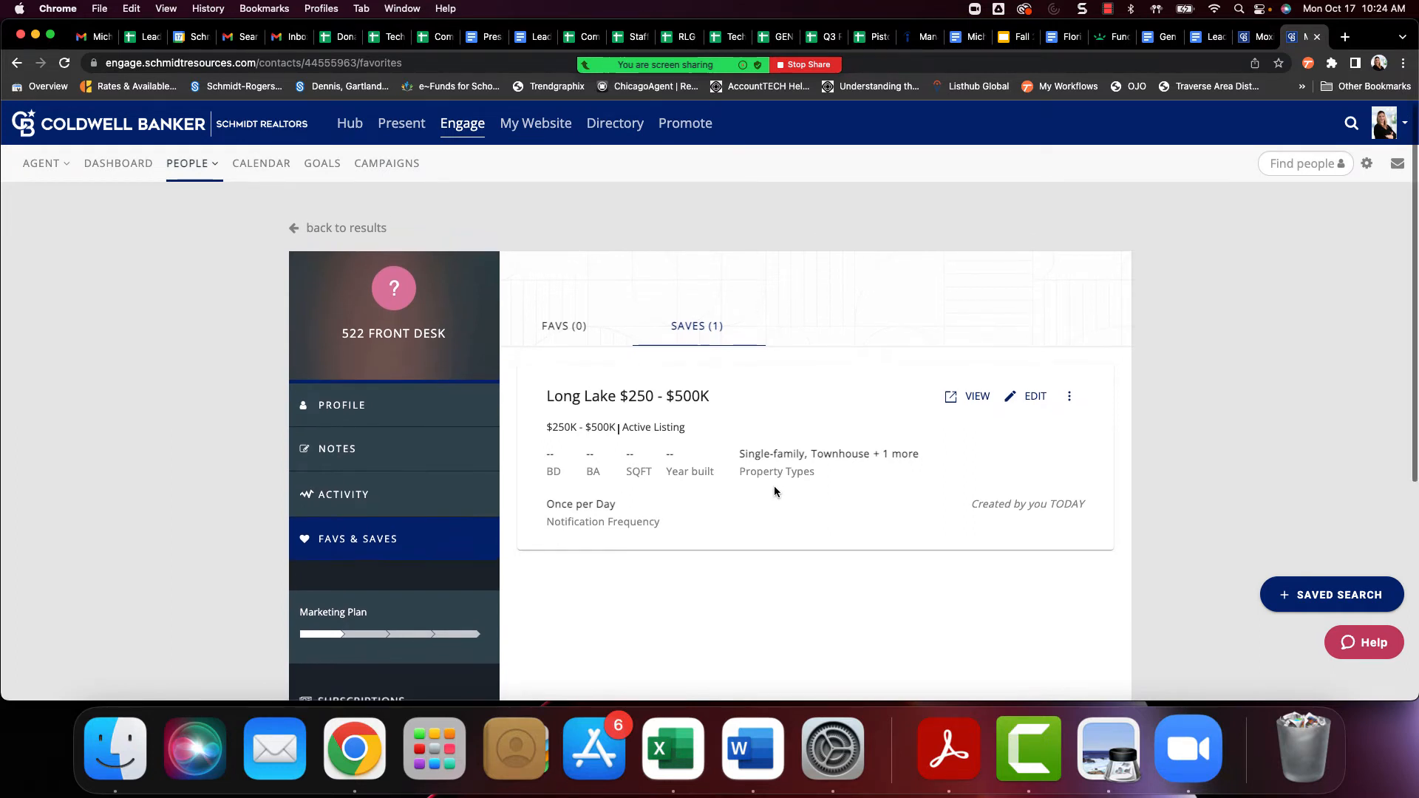
Start another saved search for the contact and draw a closed Quick Draw boundary around Boardman Lake
left_click(1331, 597)
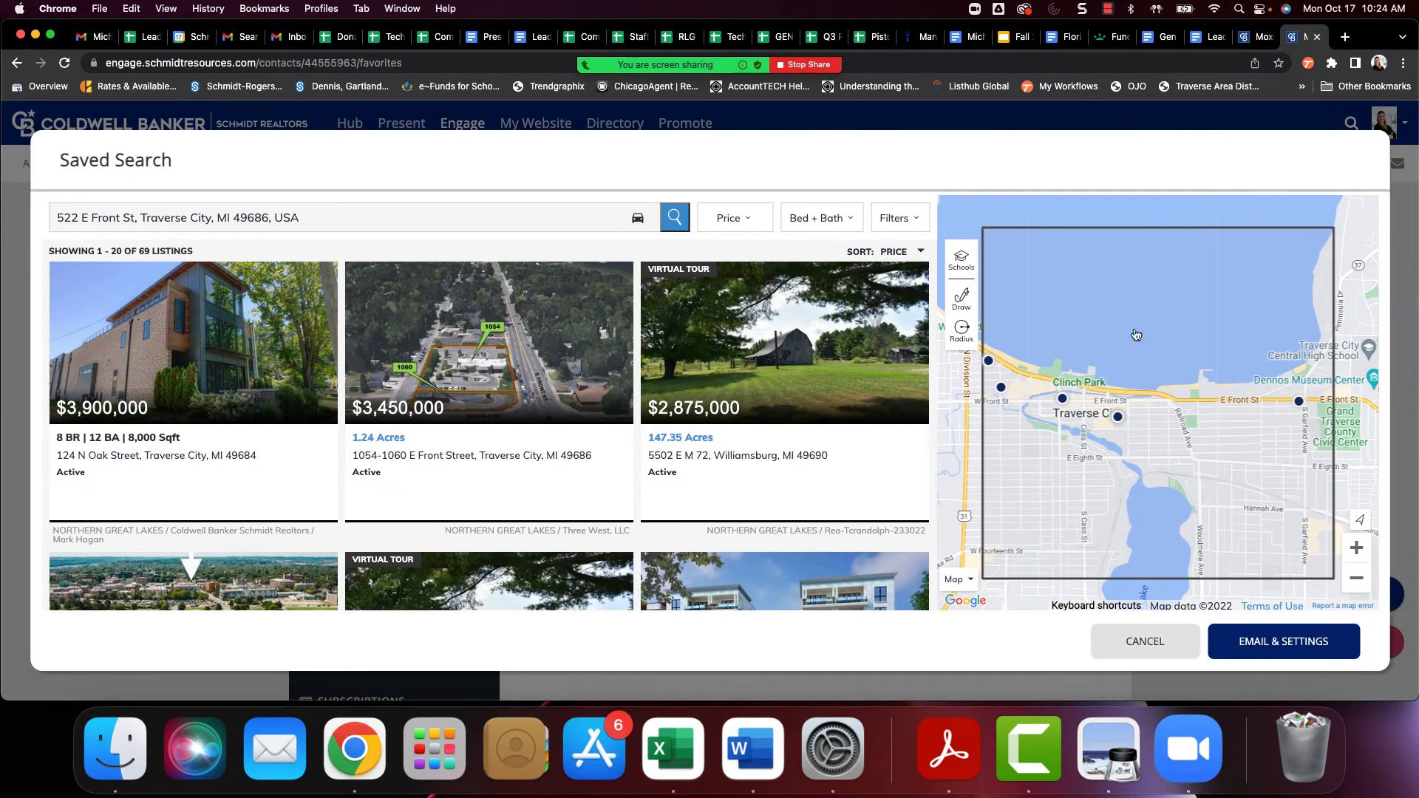
left_click(1356, 577)
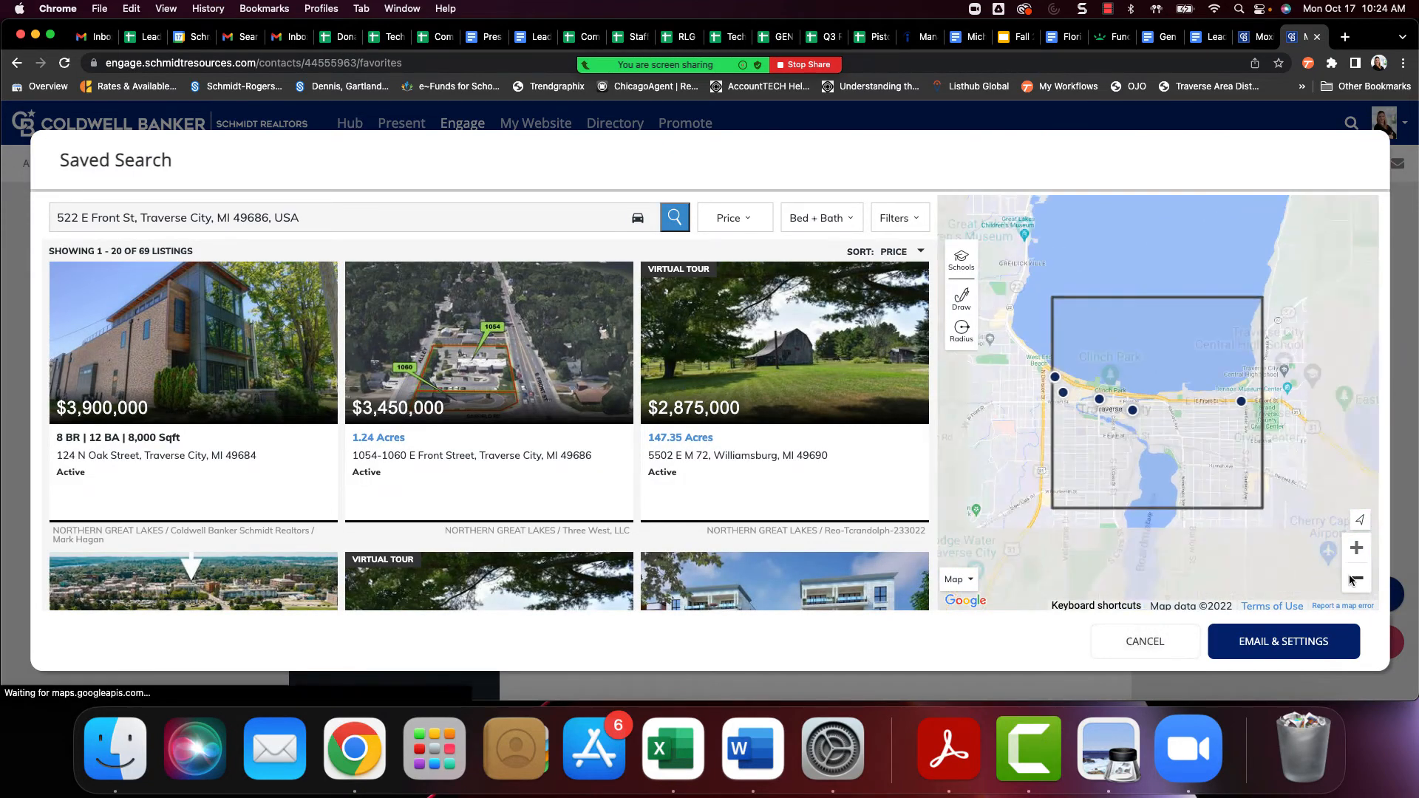
left_click(963, 300)
left_click(1009, 289)
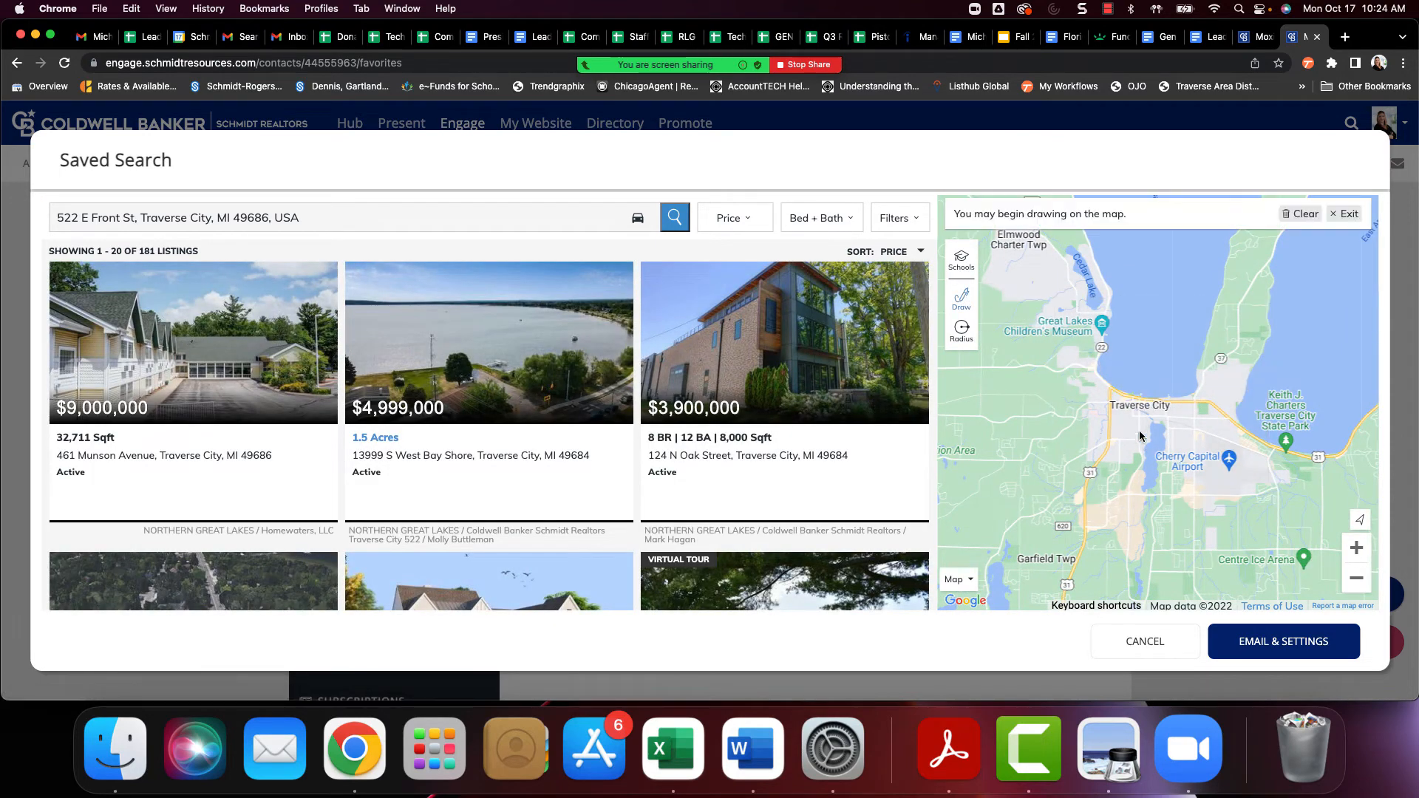
mouse_move(1131, 409)
left_mouse_down()
mouse_move(1187, 434)
mouse_move(1118, 509)
mouse_move(1140, 408)
left_mouse_up()
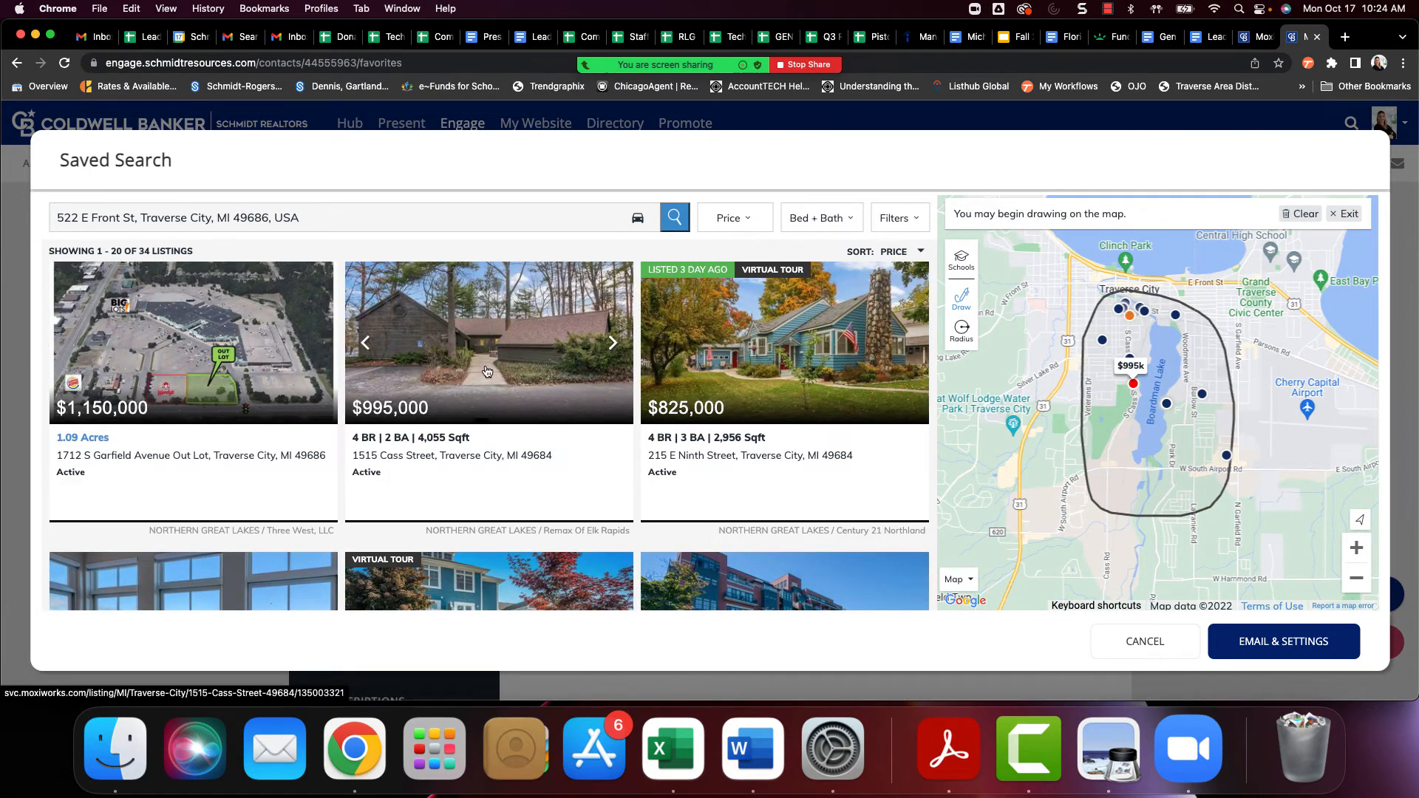
Set the new search's price range to 250,000 to 500,000 and apply it
left_click(732, 218)
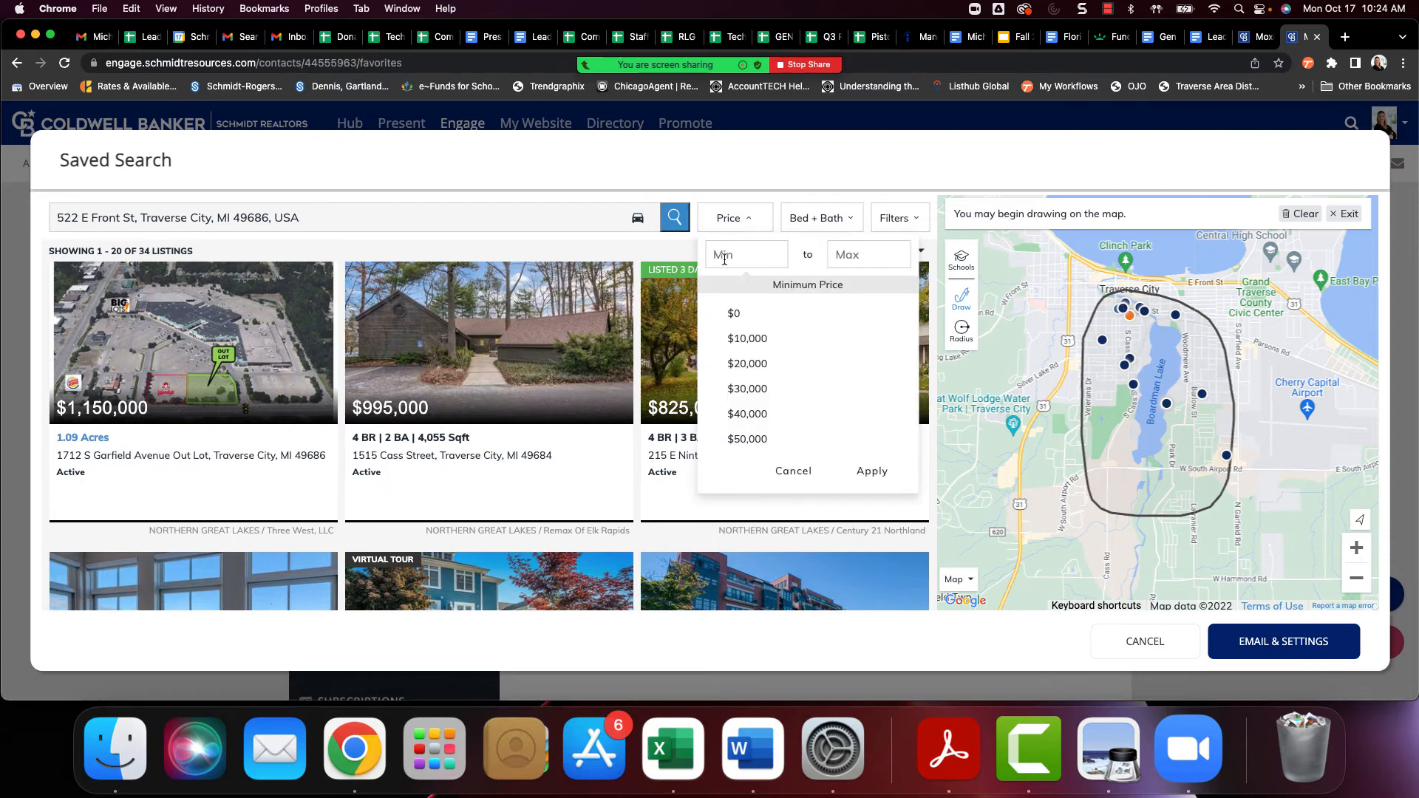
left_click(725, 258)
type("250,000")
key("Tab")
type("500000")
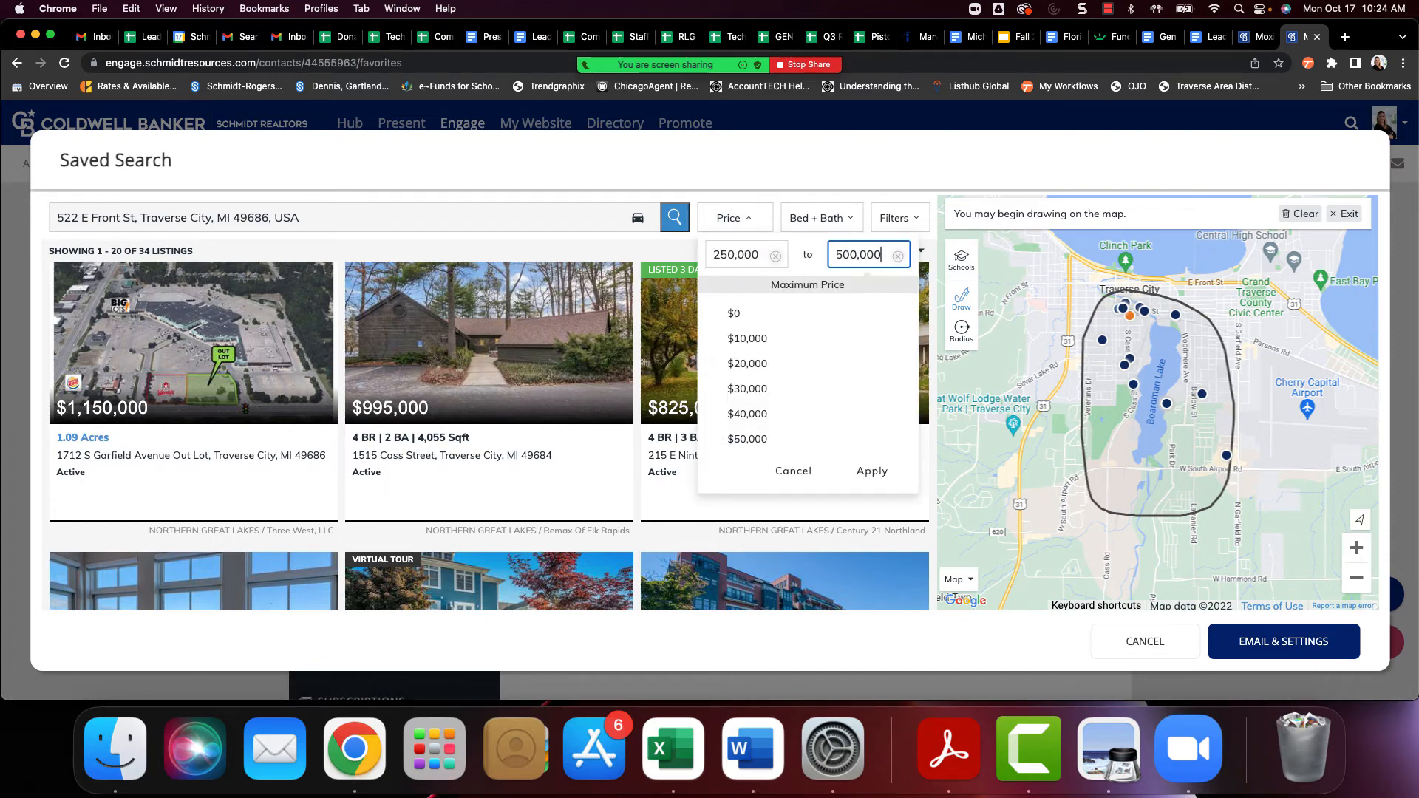
left_click(871, 473)
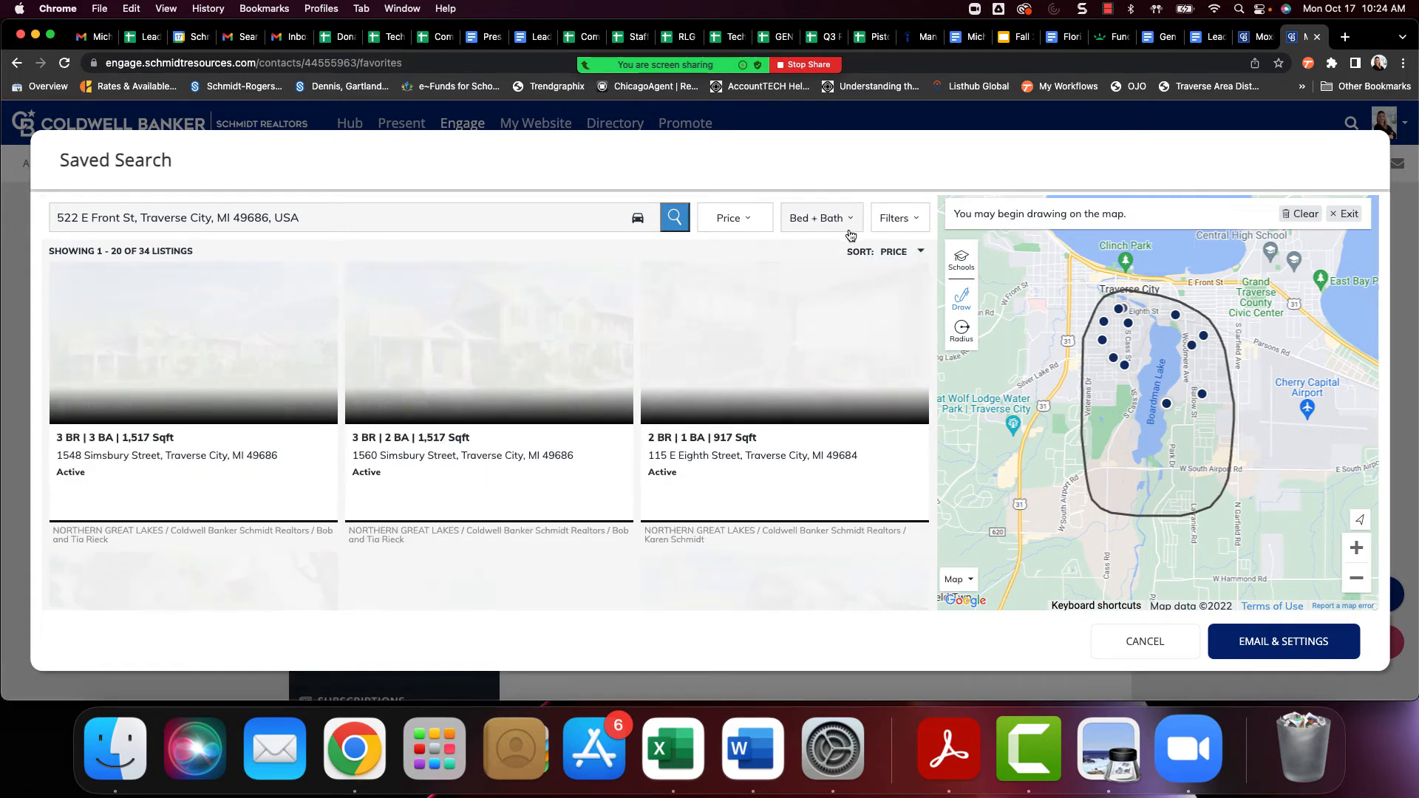
Limit the property types to Single-Family, Condo and Townhouse, apply the filters, and open the new search's email settings
left_click(921, 222)
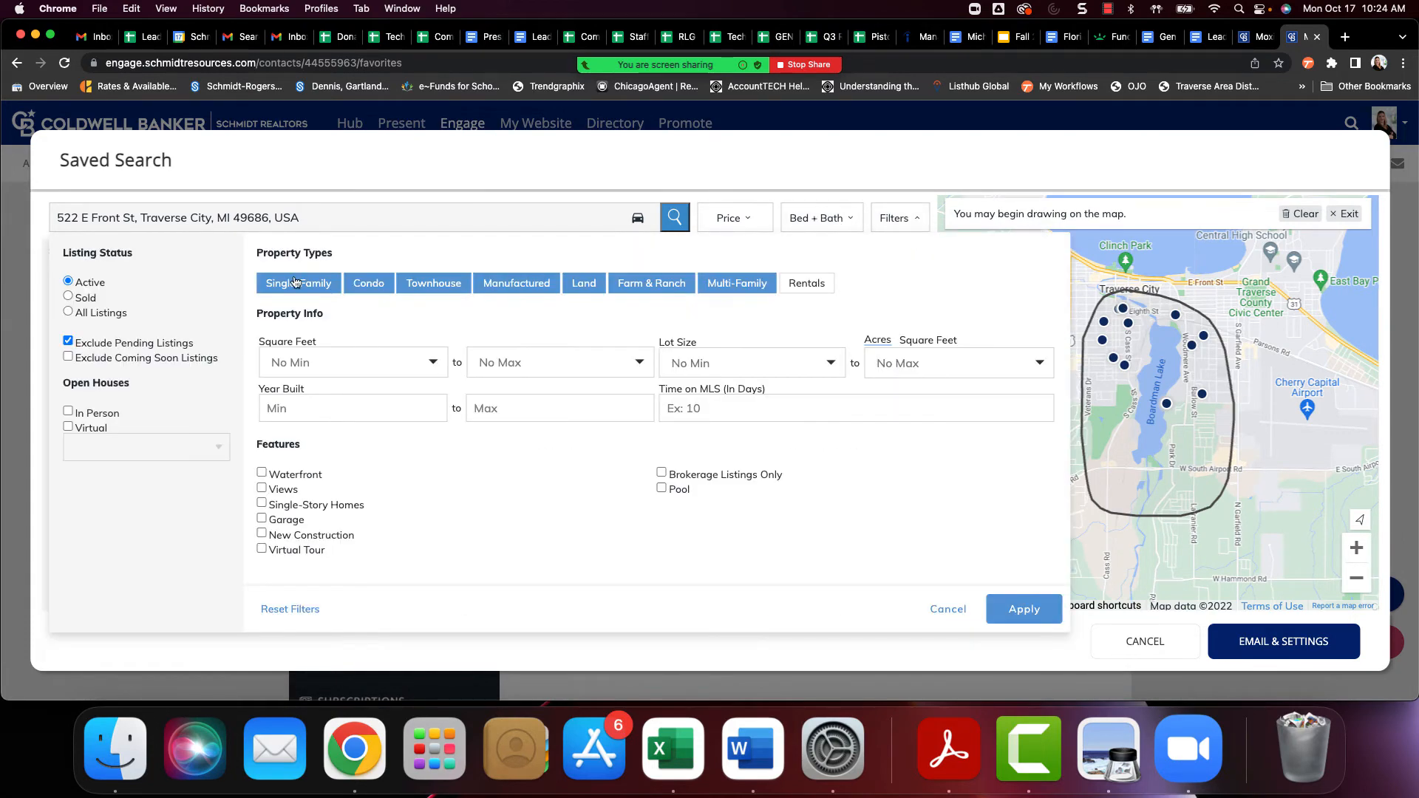
left_click(517, 283)
left_click(583, 283)
left_click(669, 283)
left_click(737, 283)
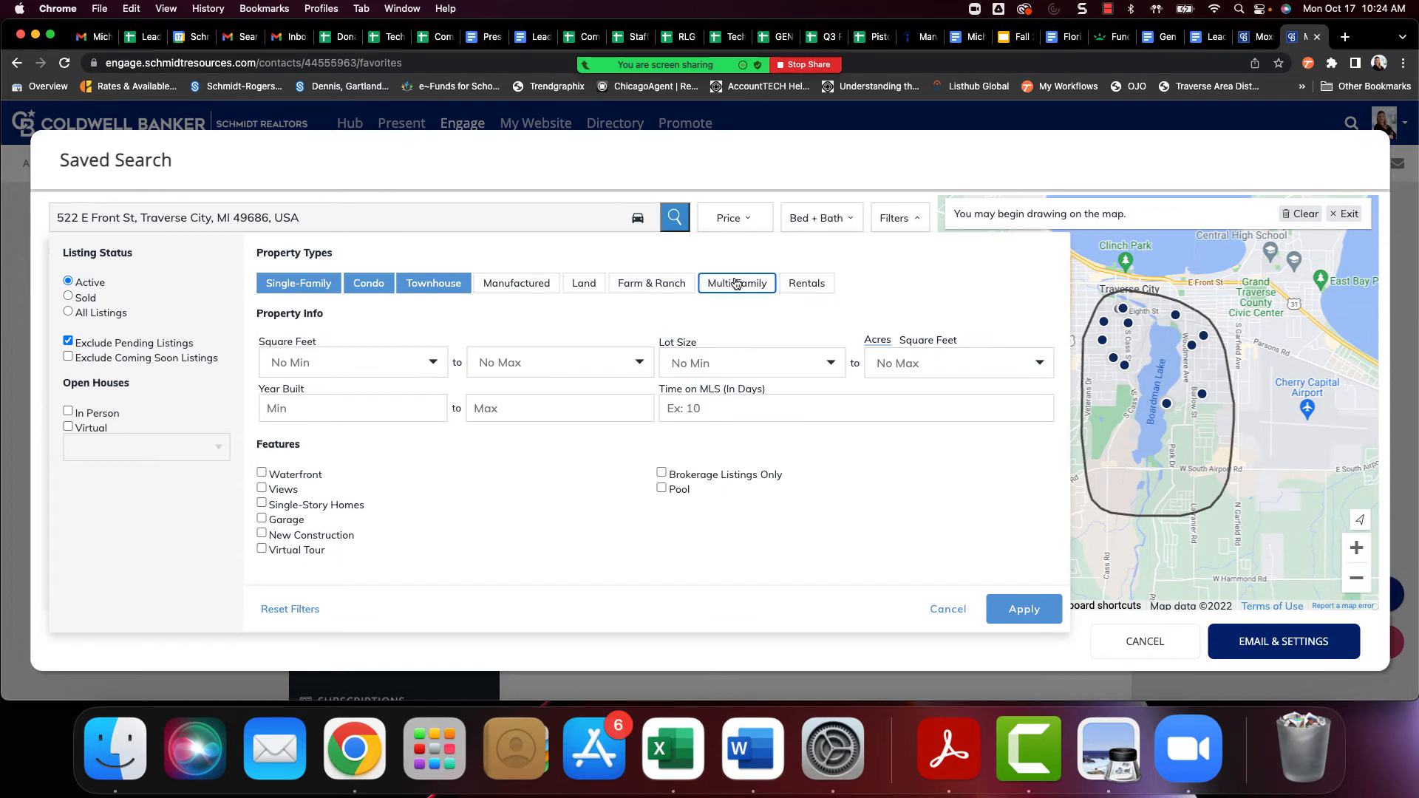
left_click(1011, 612)
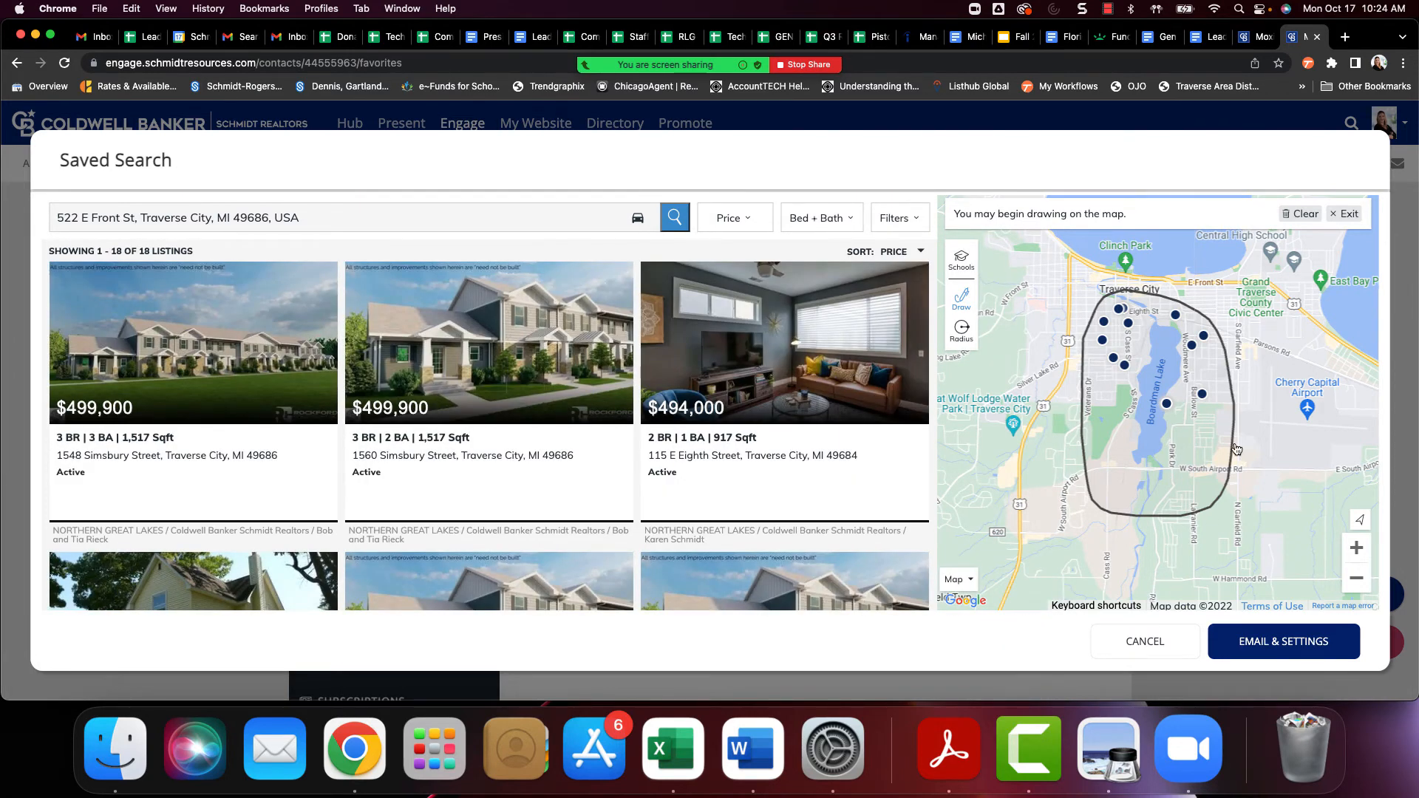
left_click(1286, 648)
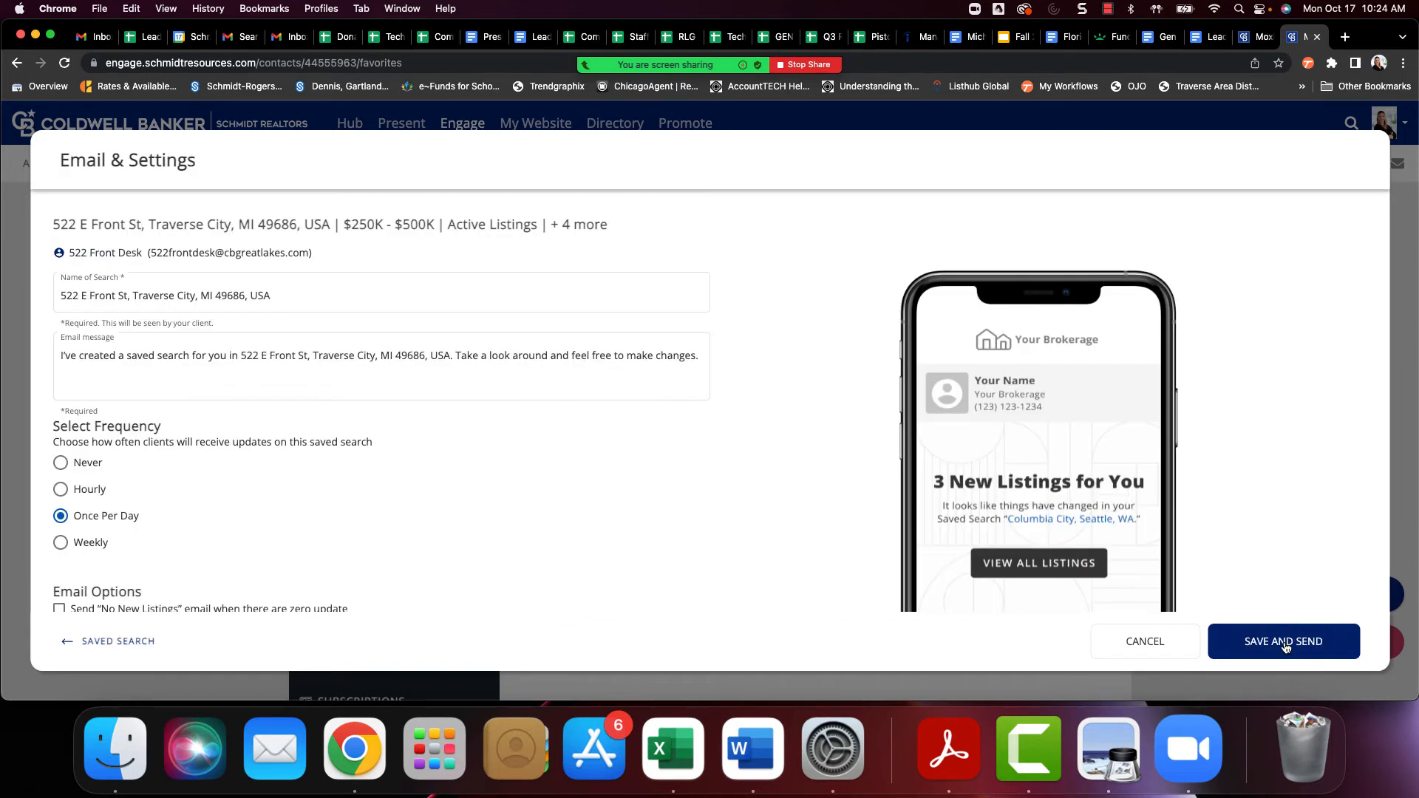
Name the search Boardman Lake with update frequency Never, and save and send it without a Neighborhood News subscription
triple_click(134, 295)
type("B")
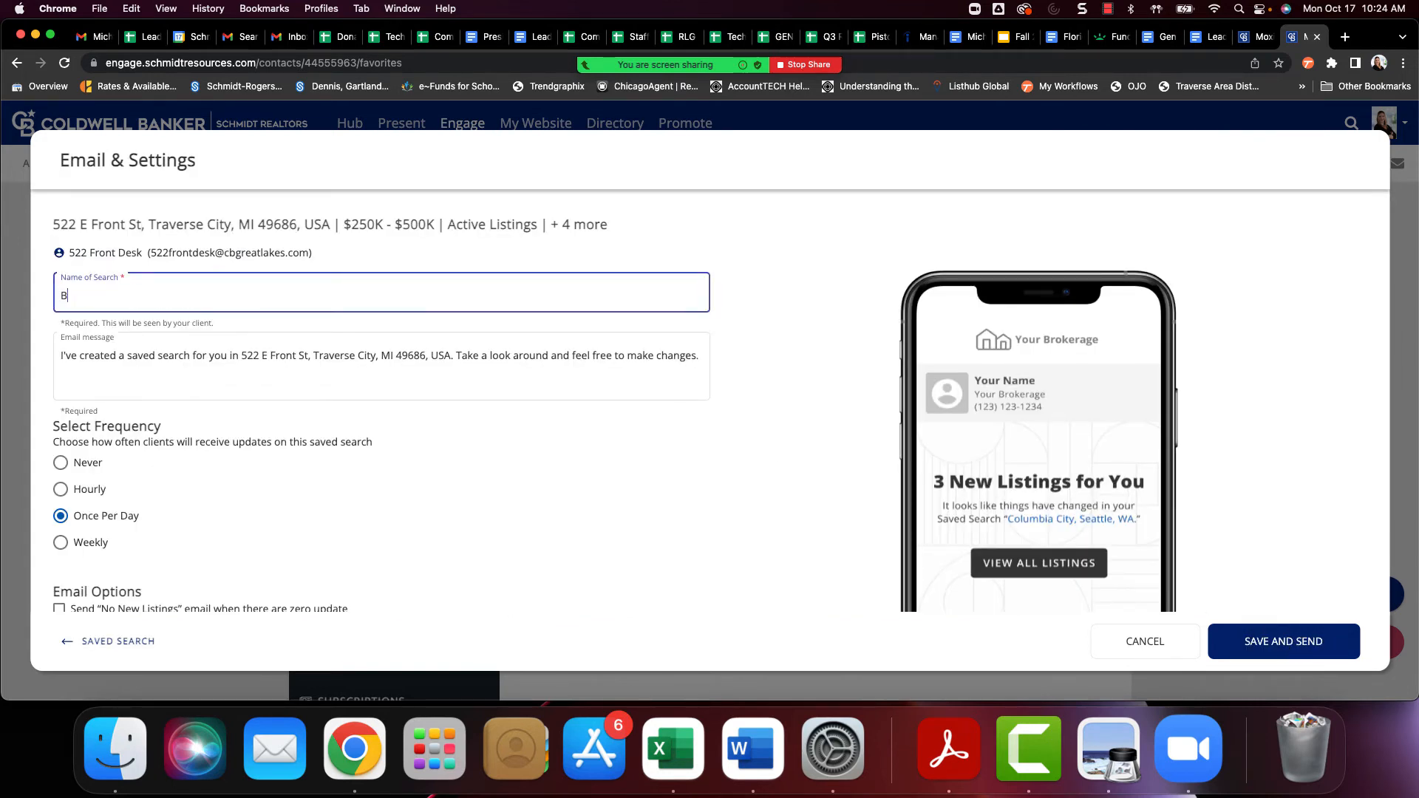
type("oardman Lake")
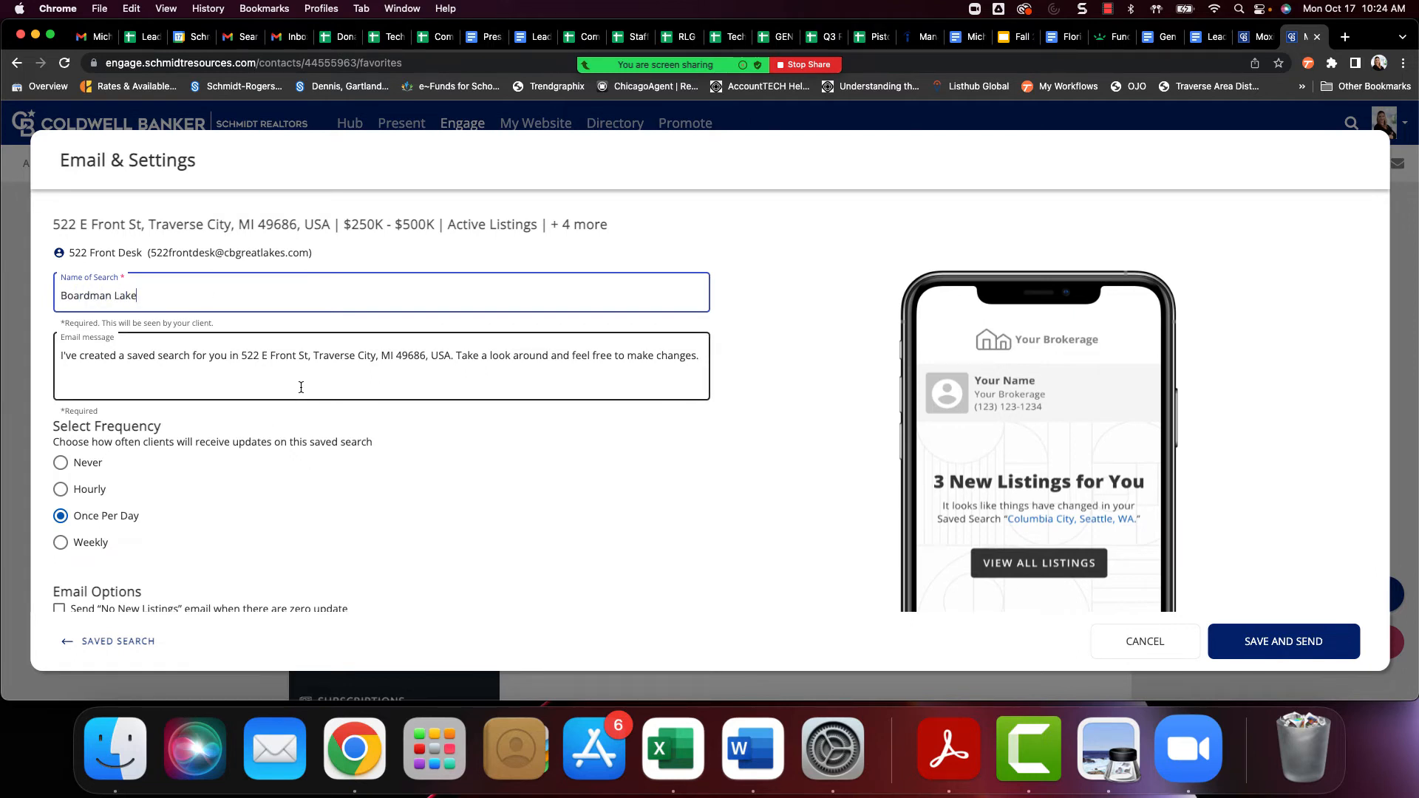
left_click(59, 463)
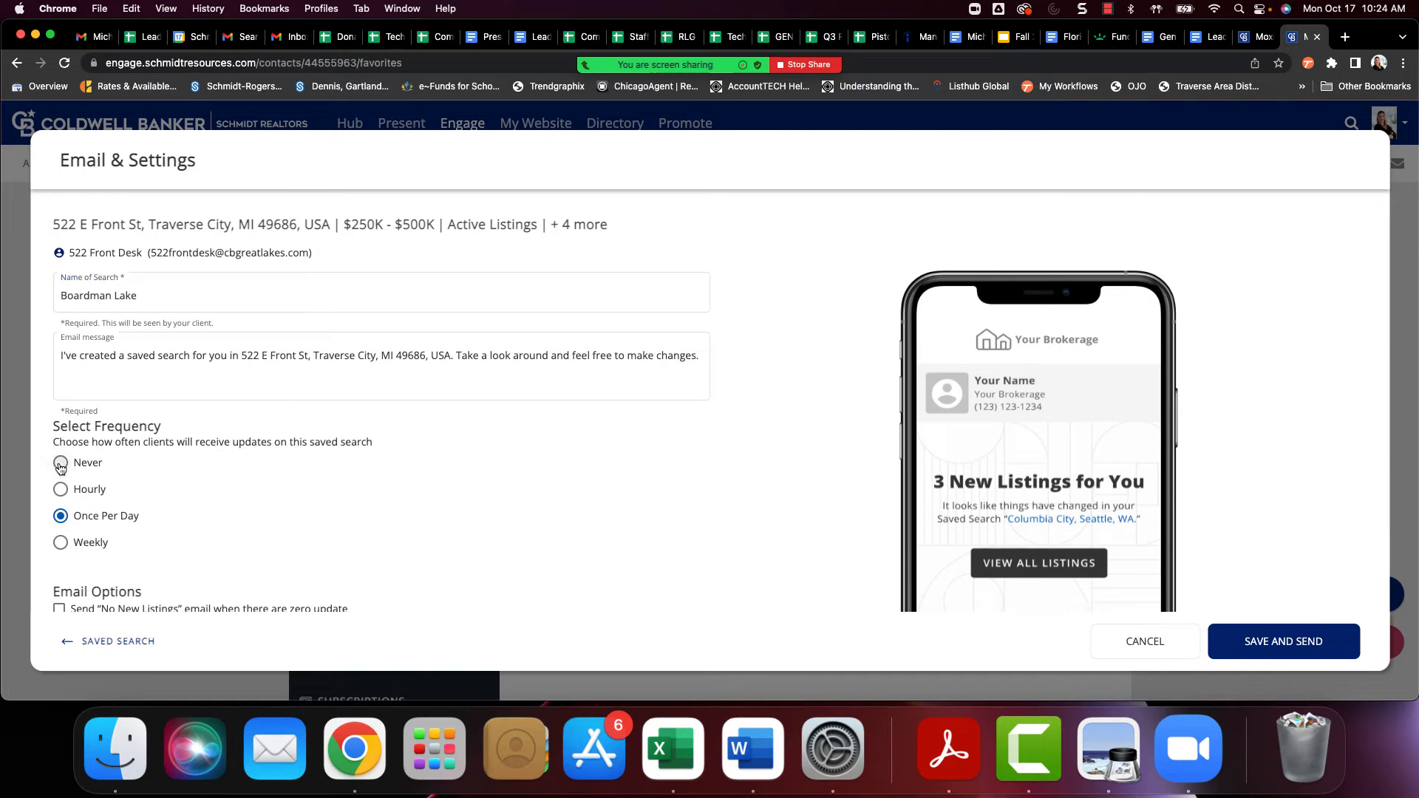
scroll(55, 455, "down", 3)
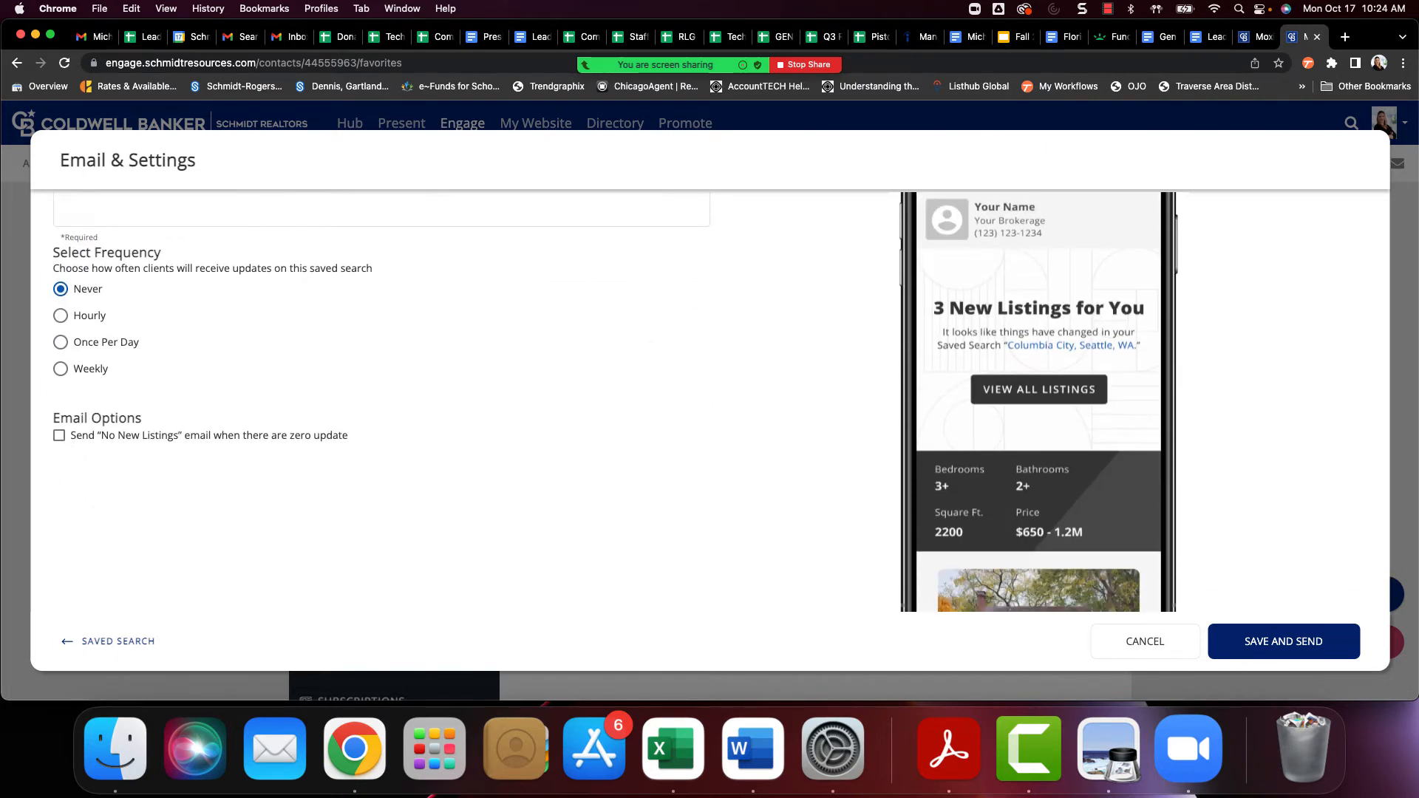
left_click(1302, 644)
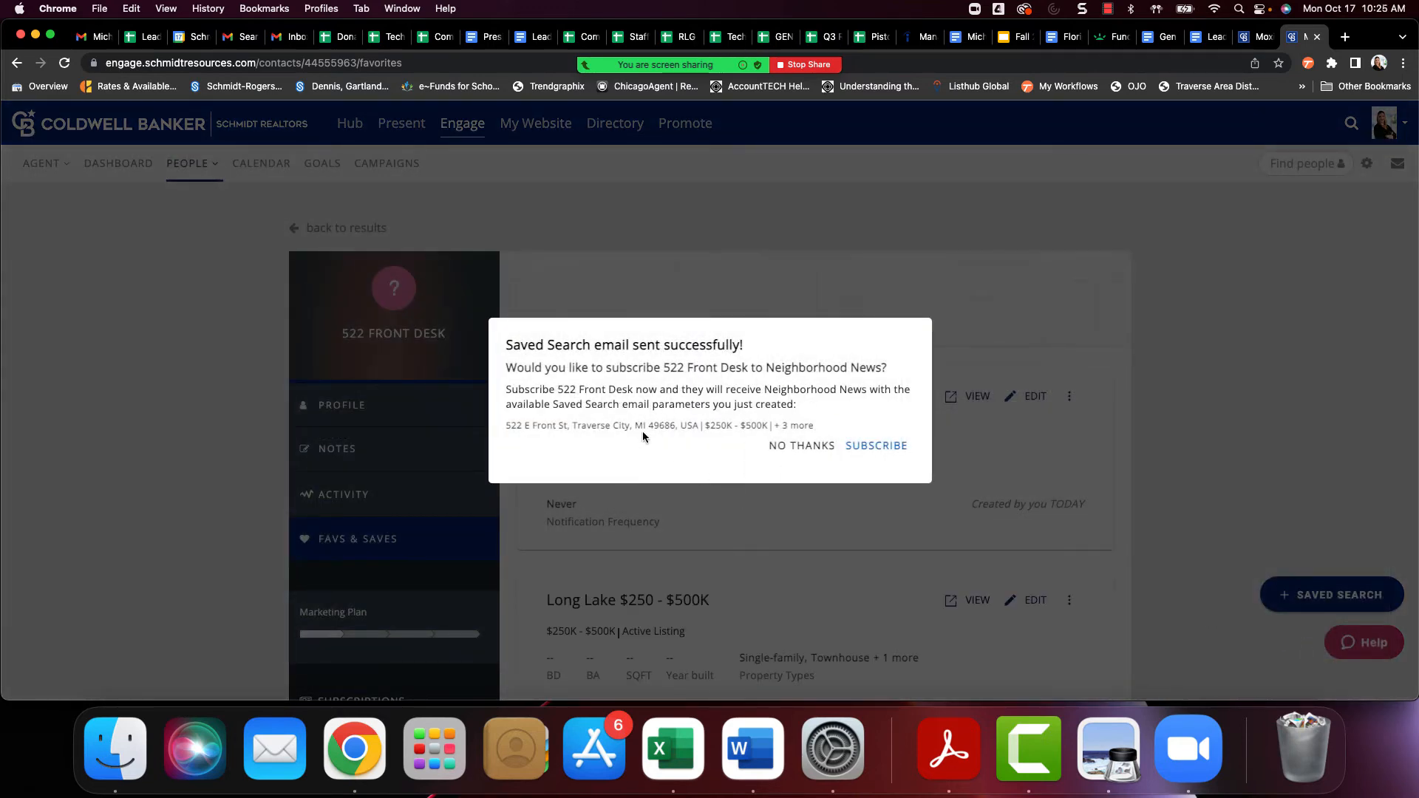
left_click(806, 449)
Set the Long Lake saved search's update frequency to Never and send the update, declining the Neighborhood News subscription
scroll(806, 478, "down", 2)
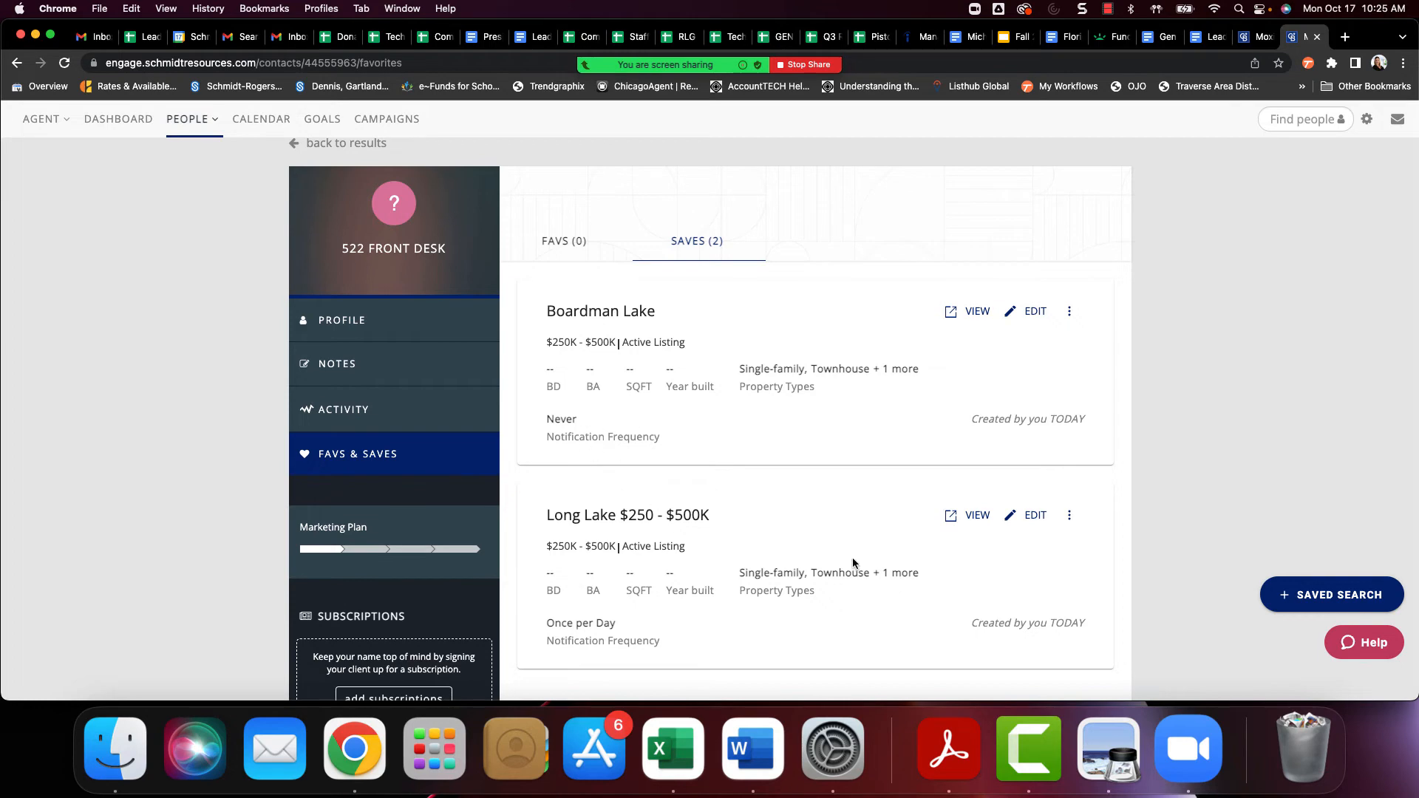
left_click(1036, 516)
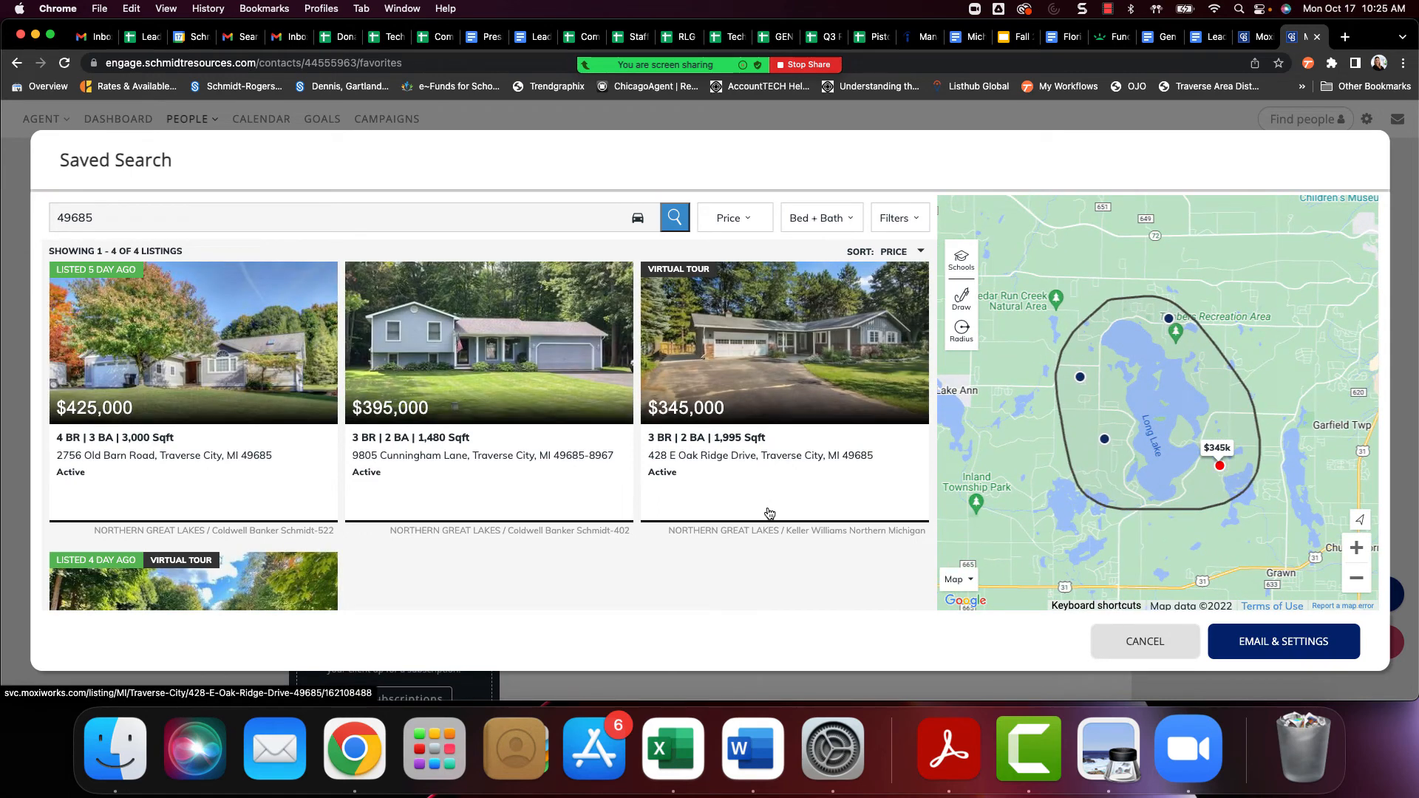
left_click(1243, 641)
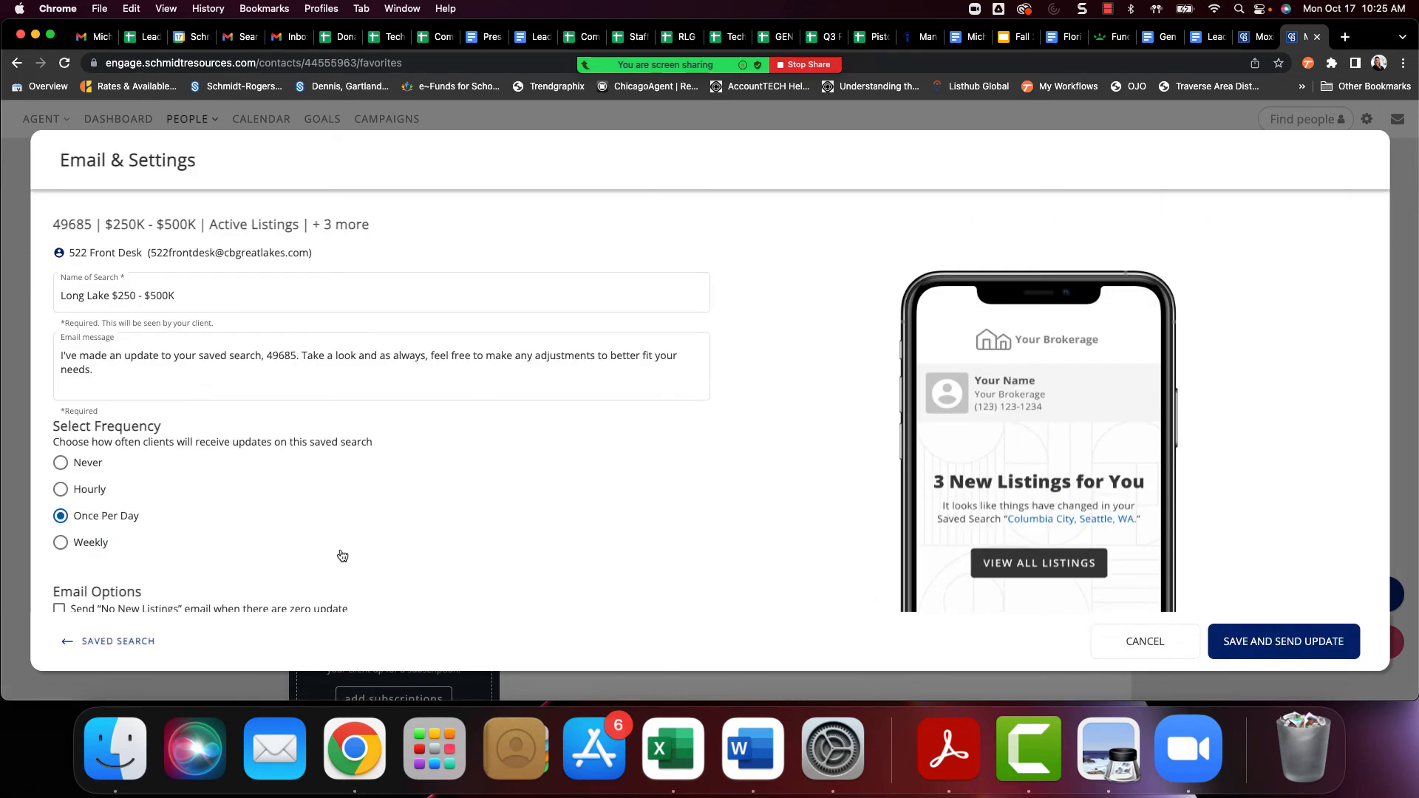
scroll(82, 410, "down", 3)
left_click(61, 367)
scroll(443, 517, "down", 2)
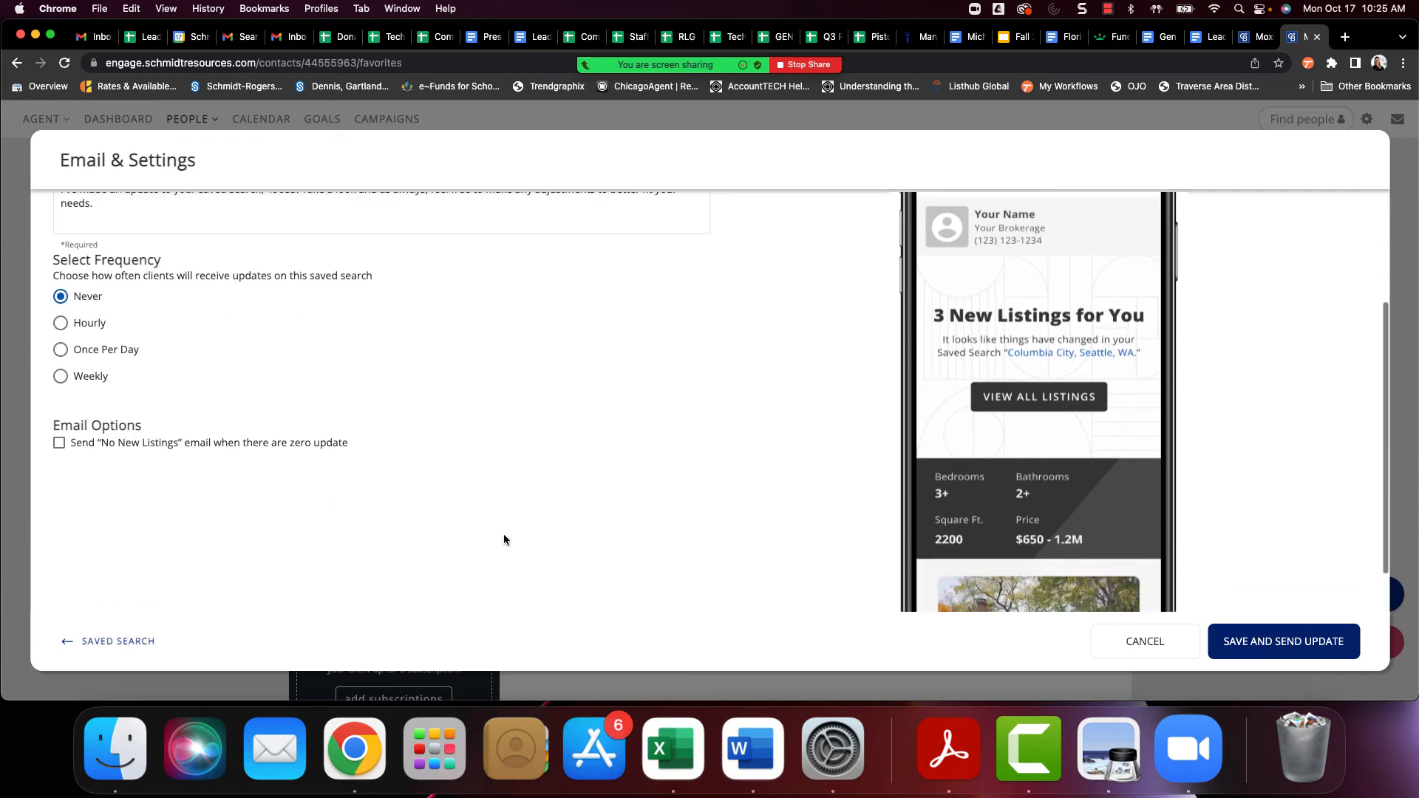
left_click(1273, 648)
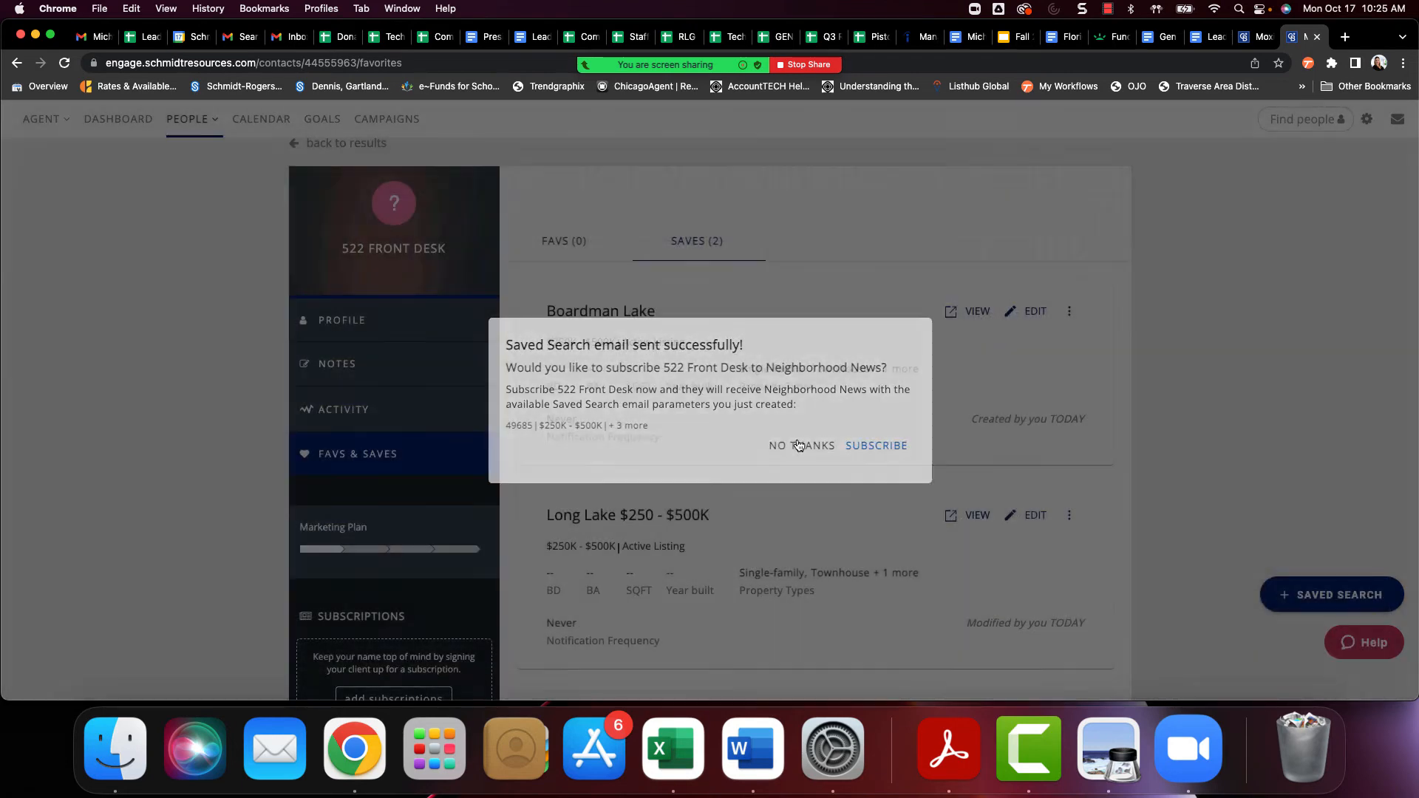
left_click(798, 445)
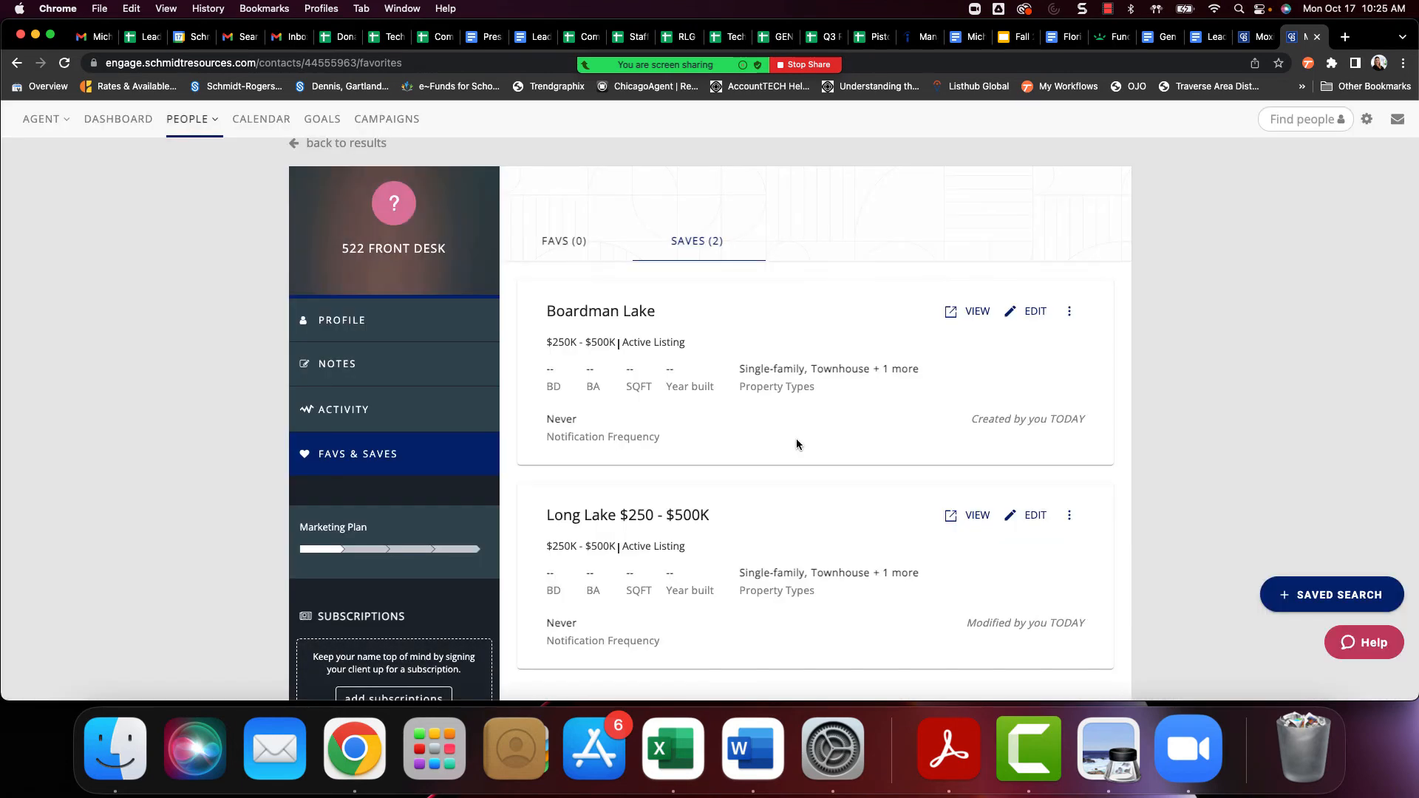
View the Long Lake search as the client sees it on the website, and check the contact's favorites
left_click(976, 517)
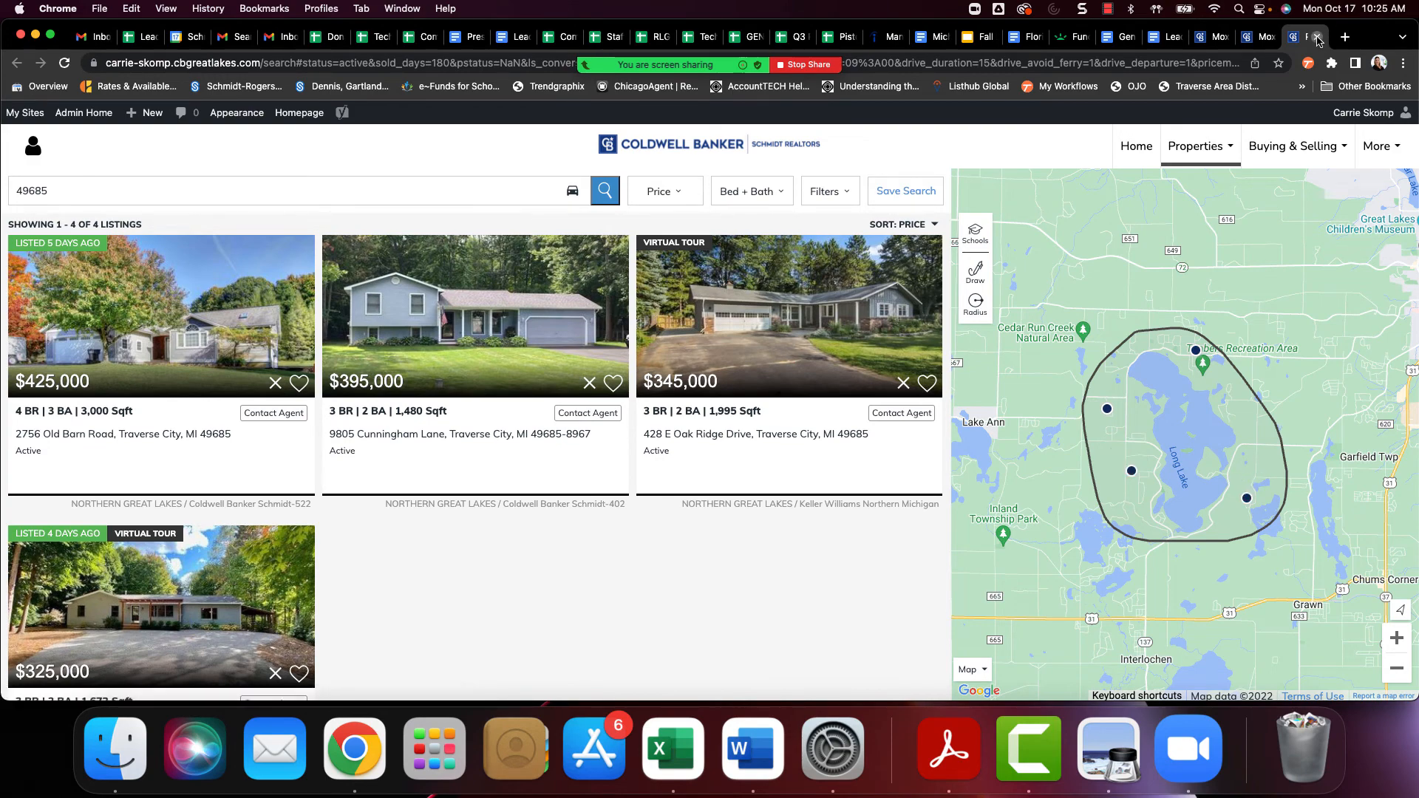
left_click(1317, 37)
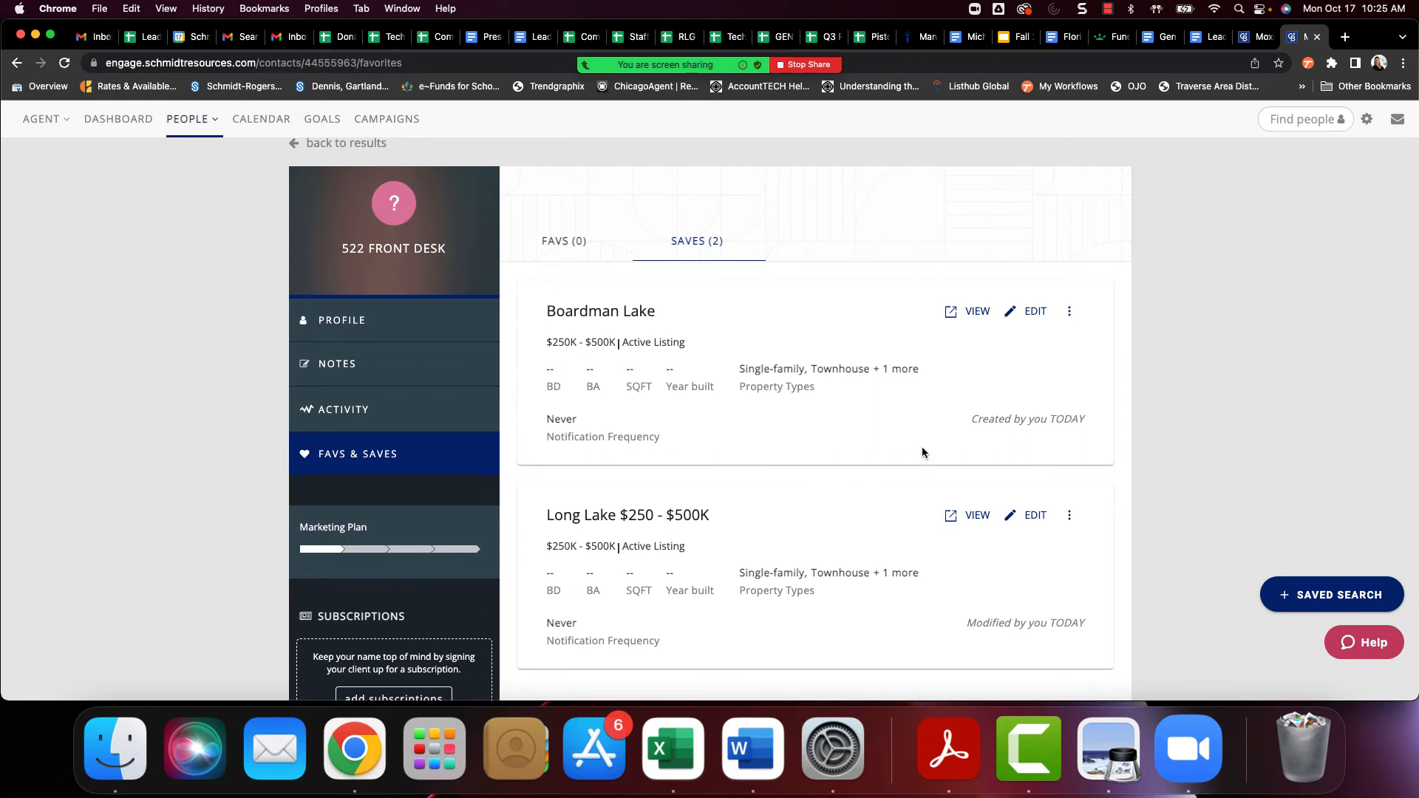
left_click(565, 246)
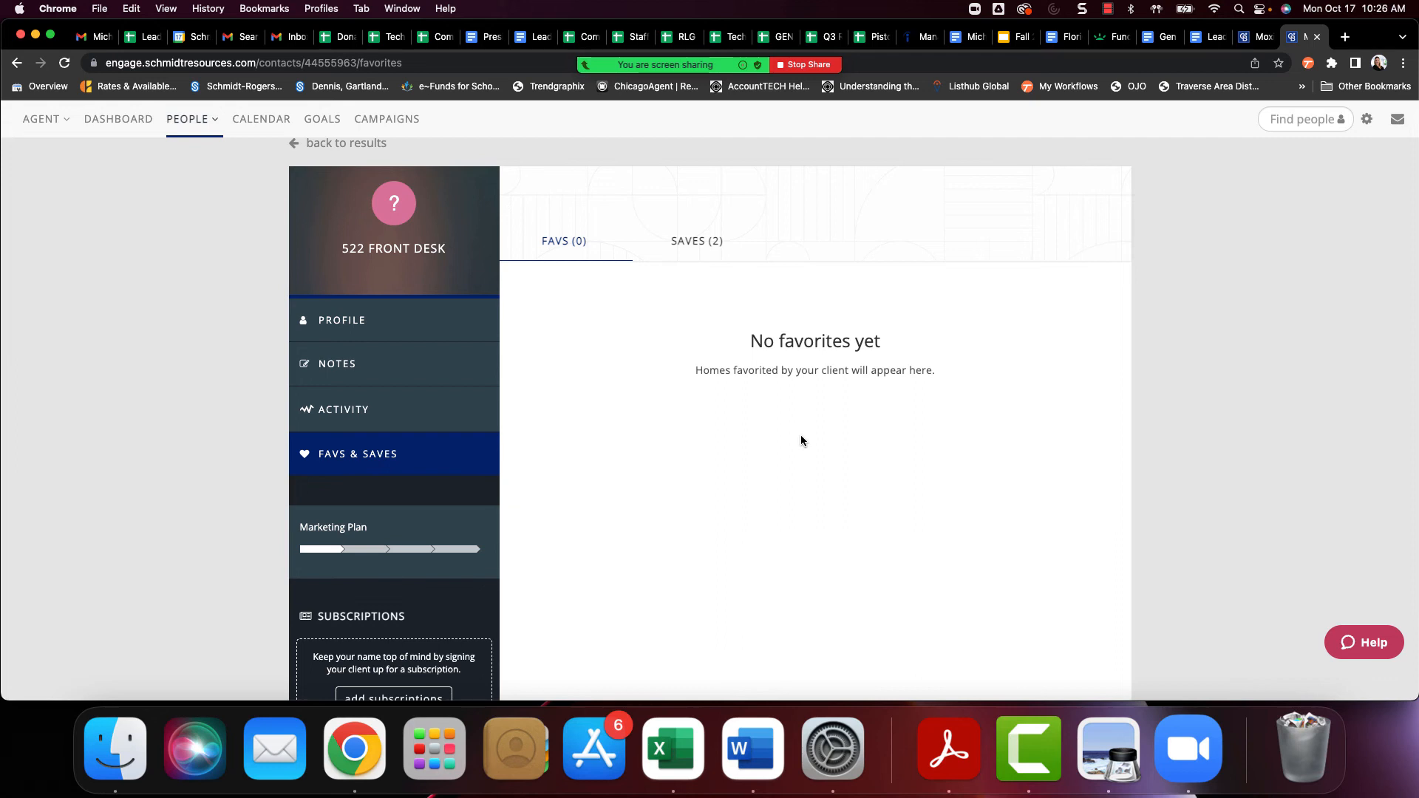
left_click(711, 255)
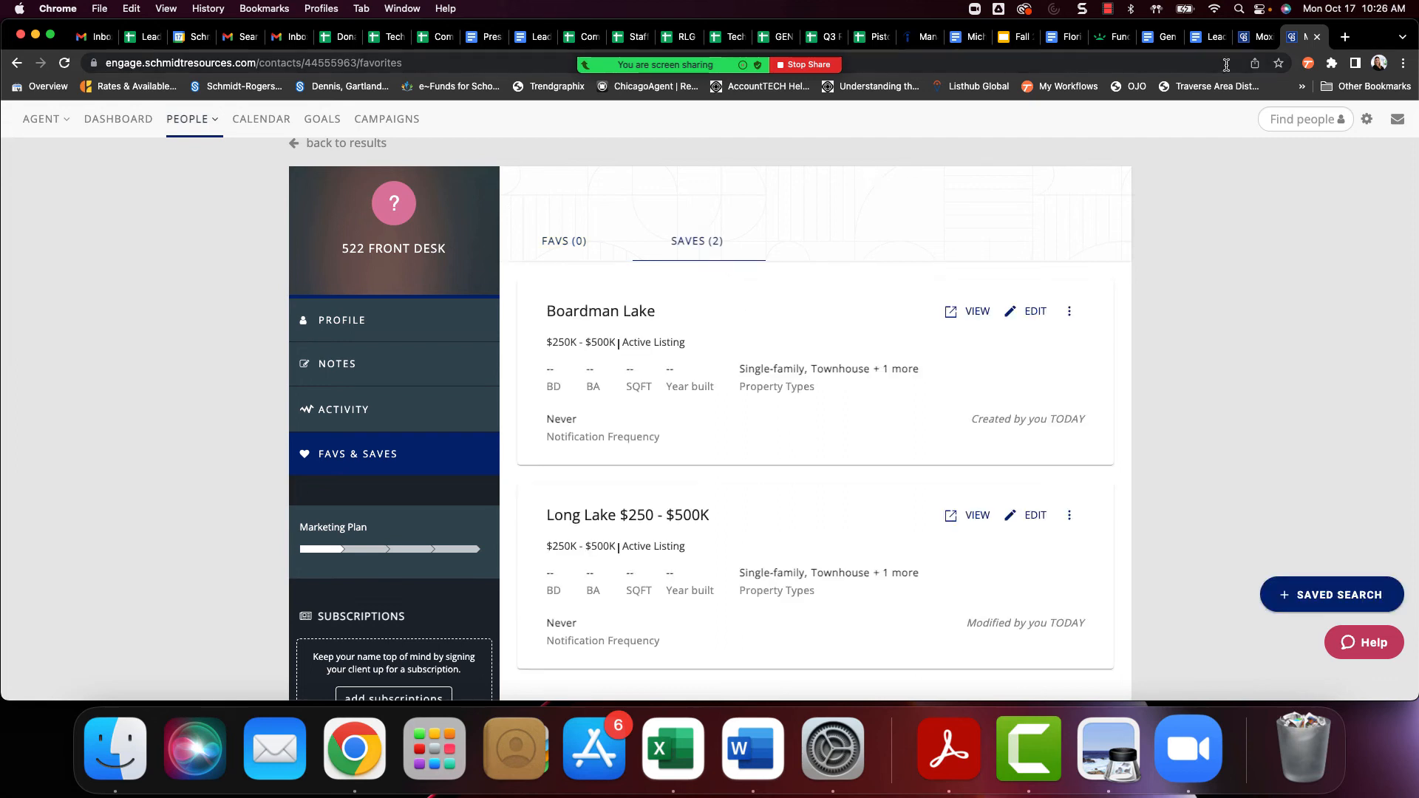
Look at the People options from the Engage dashboard and return to the contact's saved searches
left_click(1256, 37)
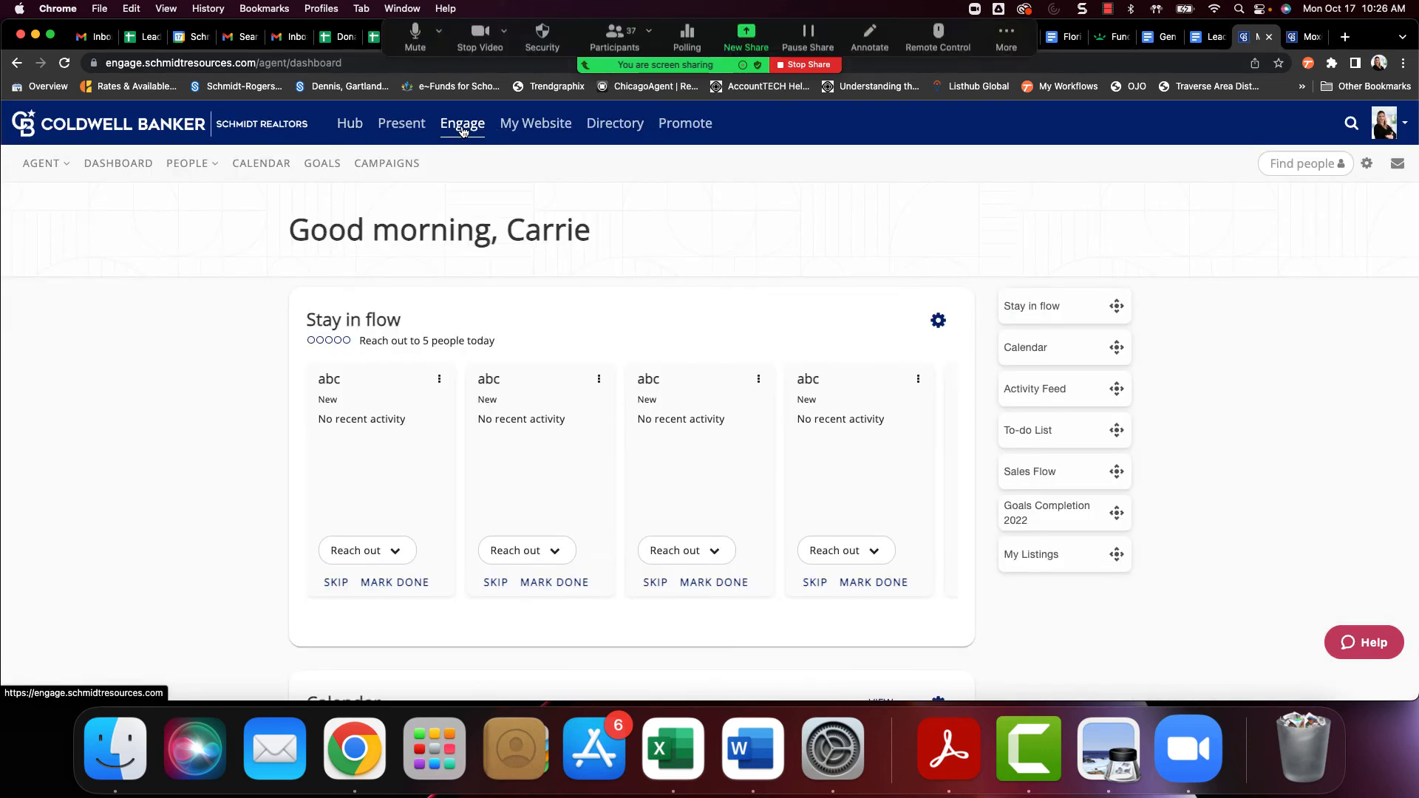
left_click(187, 163)
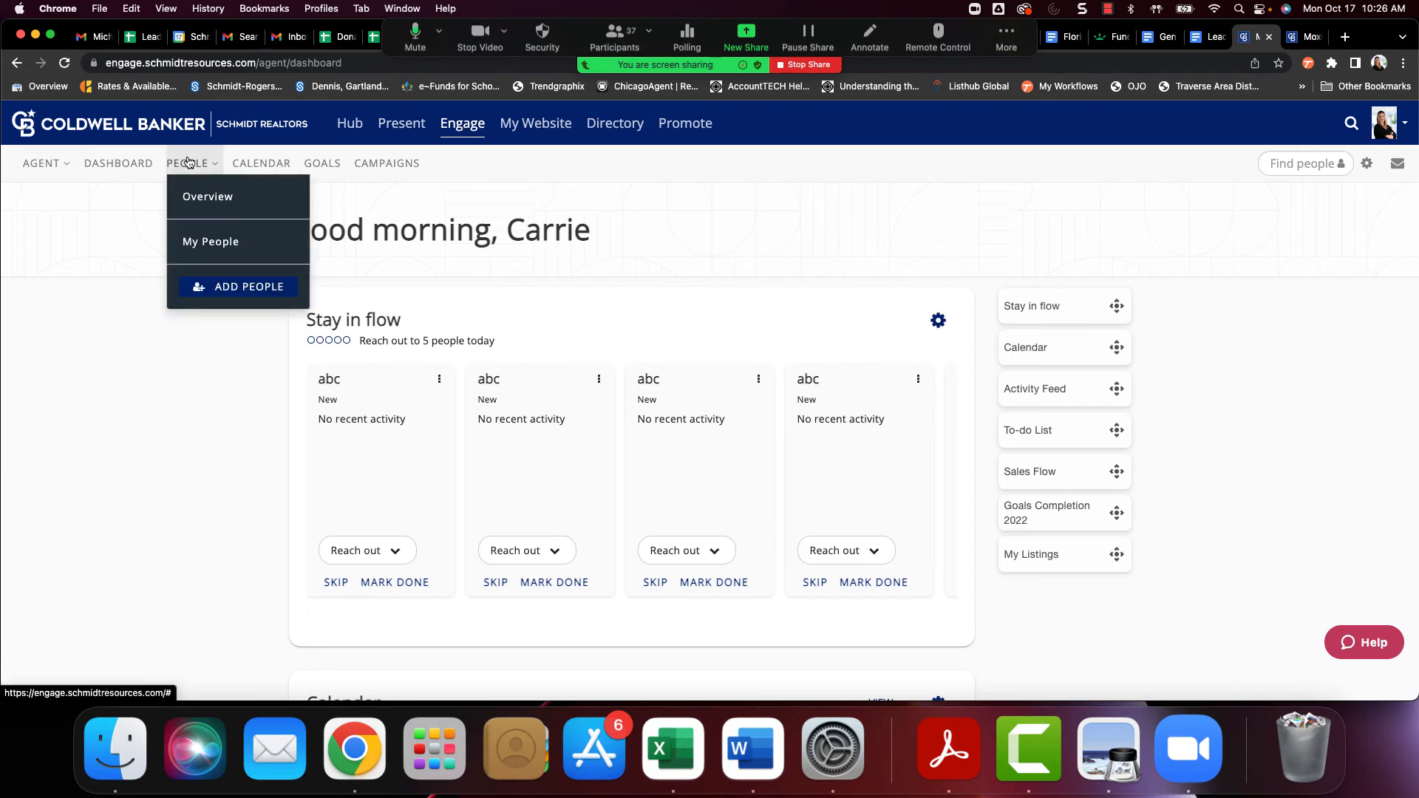
left_click(1301, 37)
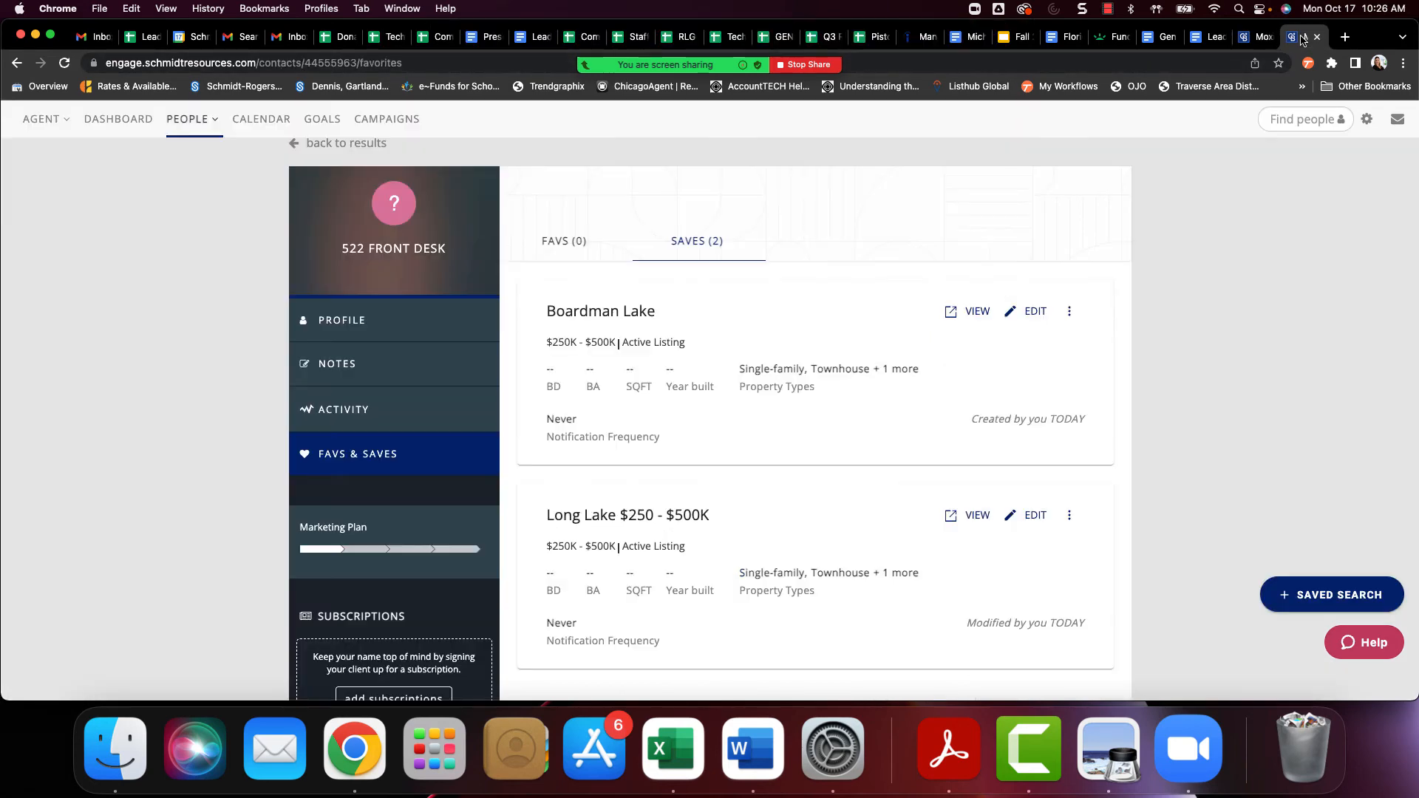
Go back to the My People list and examine the available contact filters without applying any
left_click(296, 144)
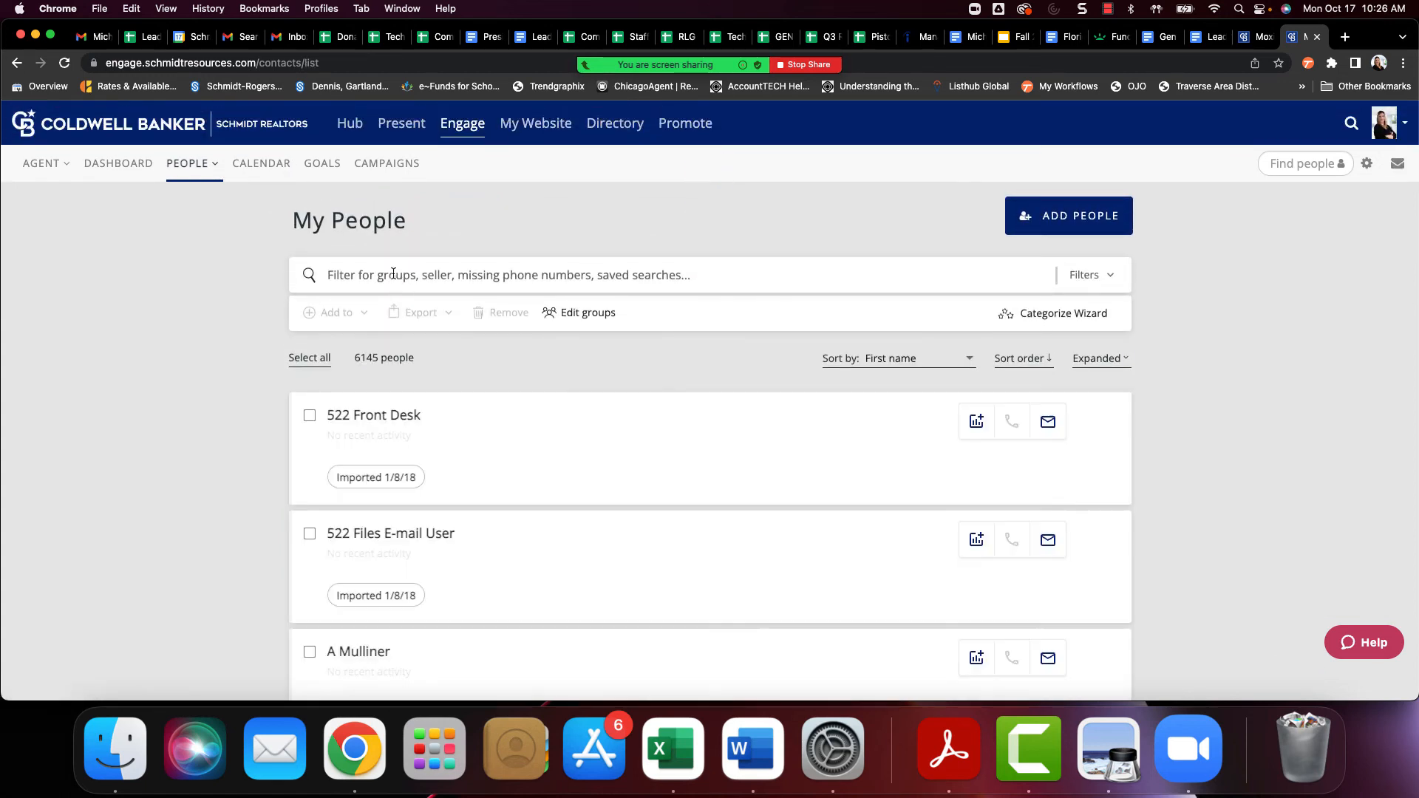
left_click(1082, 287)
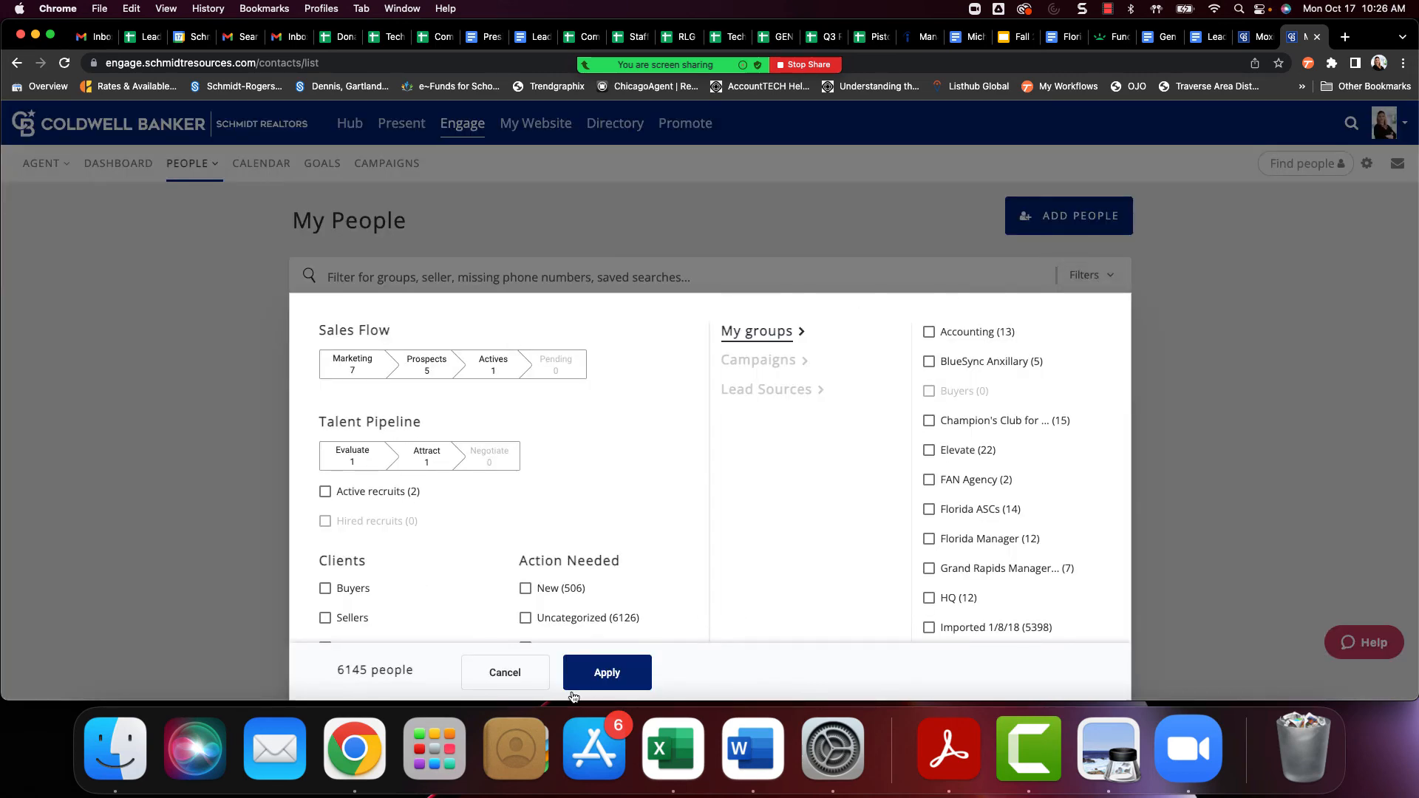
left_click(526, 681)
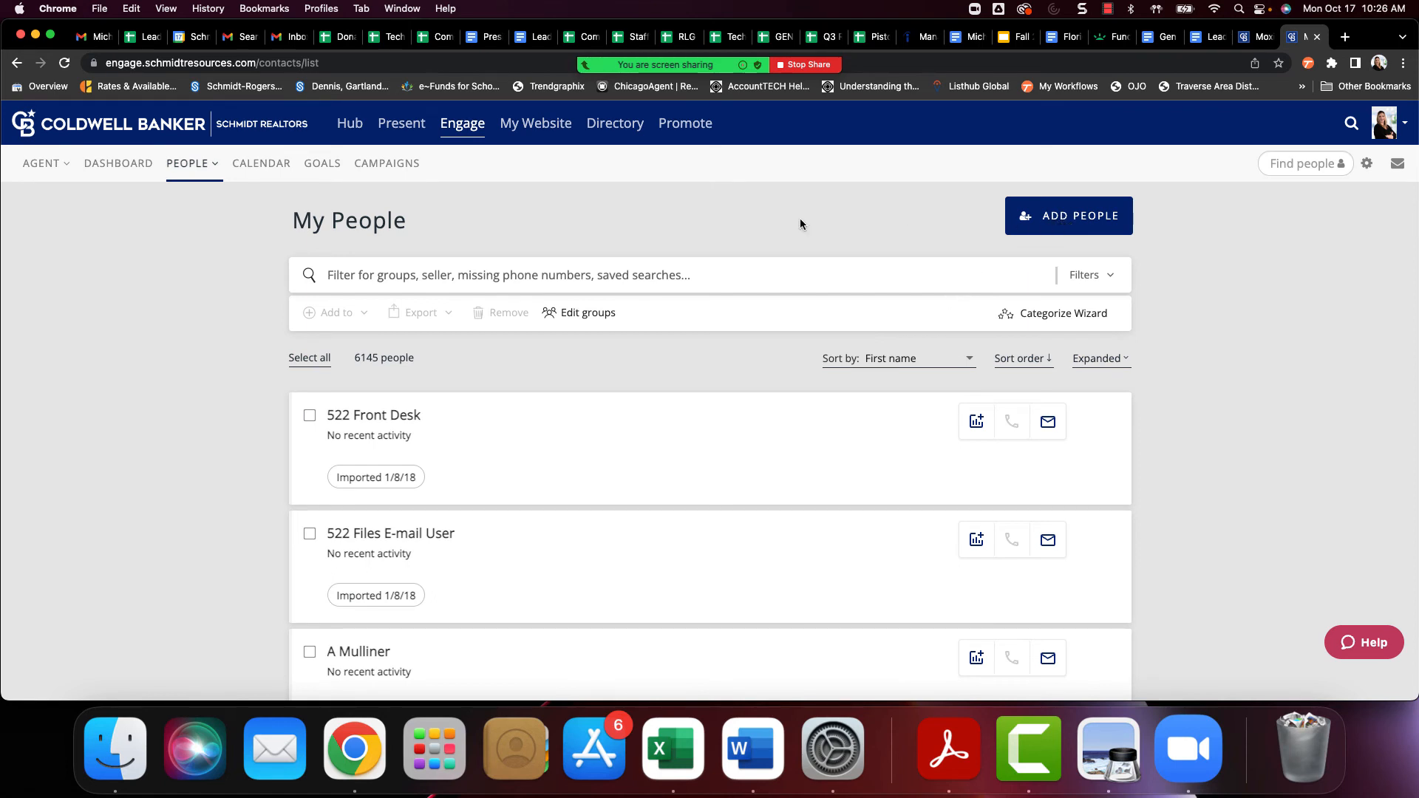
Reopen the 522 front desk contact's saved searches and delete the Boardman Lake search
left_click(381, 416)
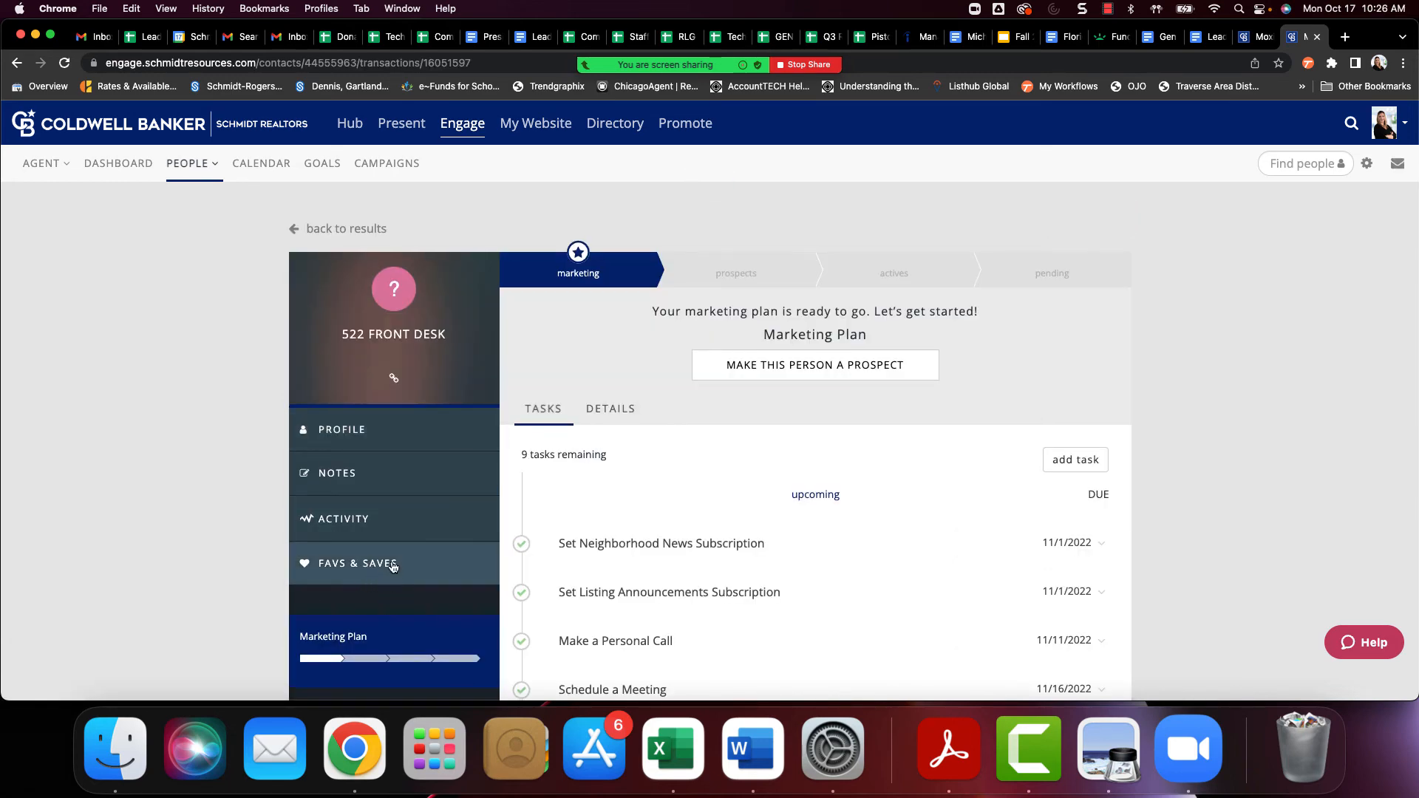
left_click(391, 566)
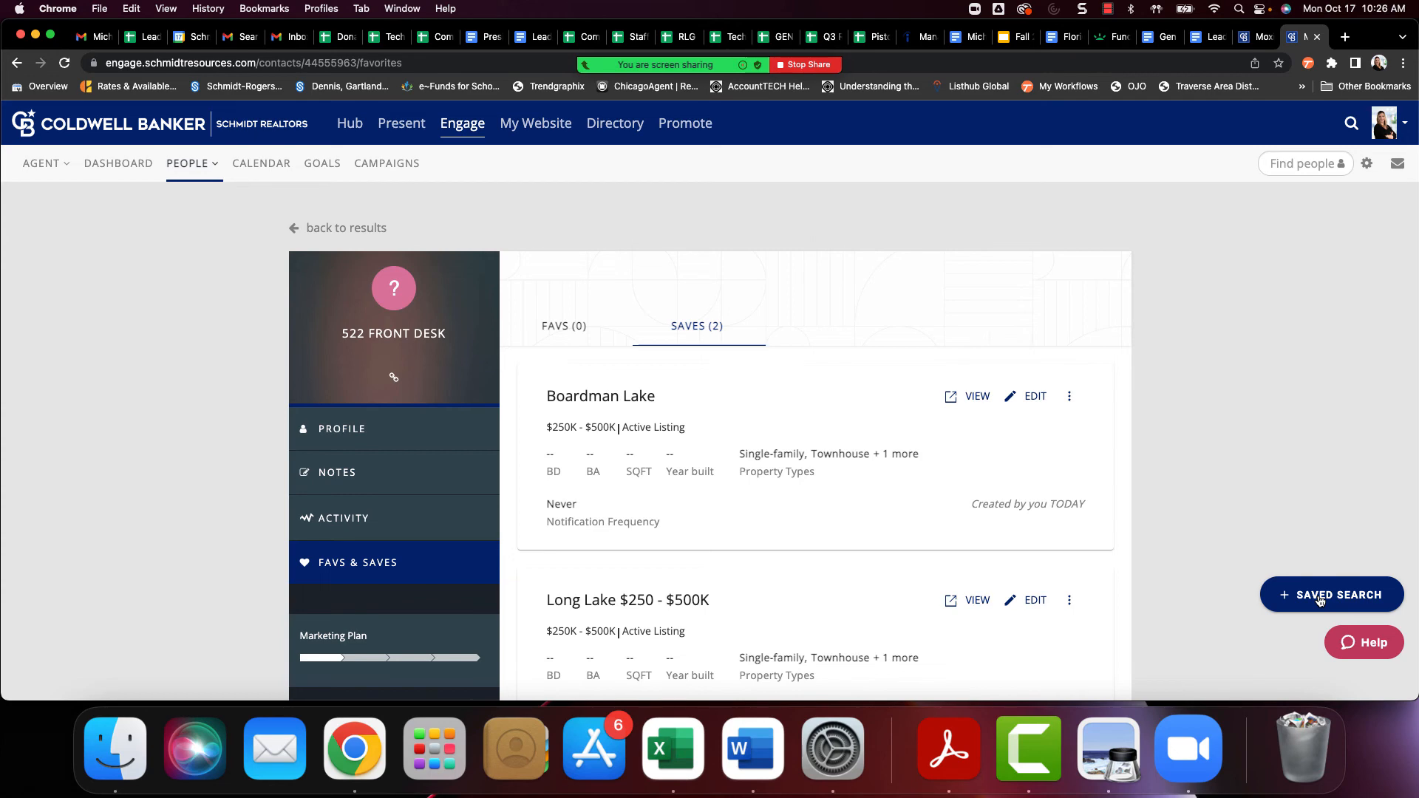
left_click(1069, 396)
left_click(1089, 436)
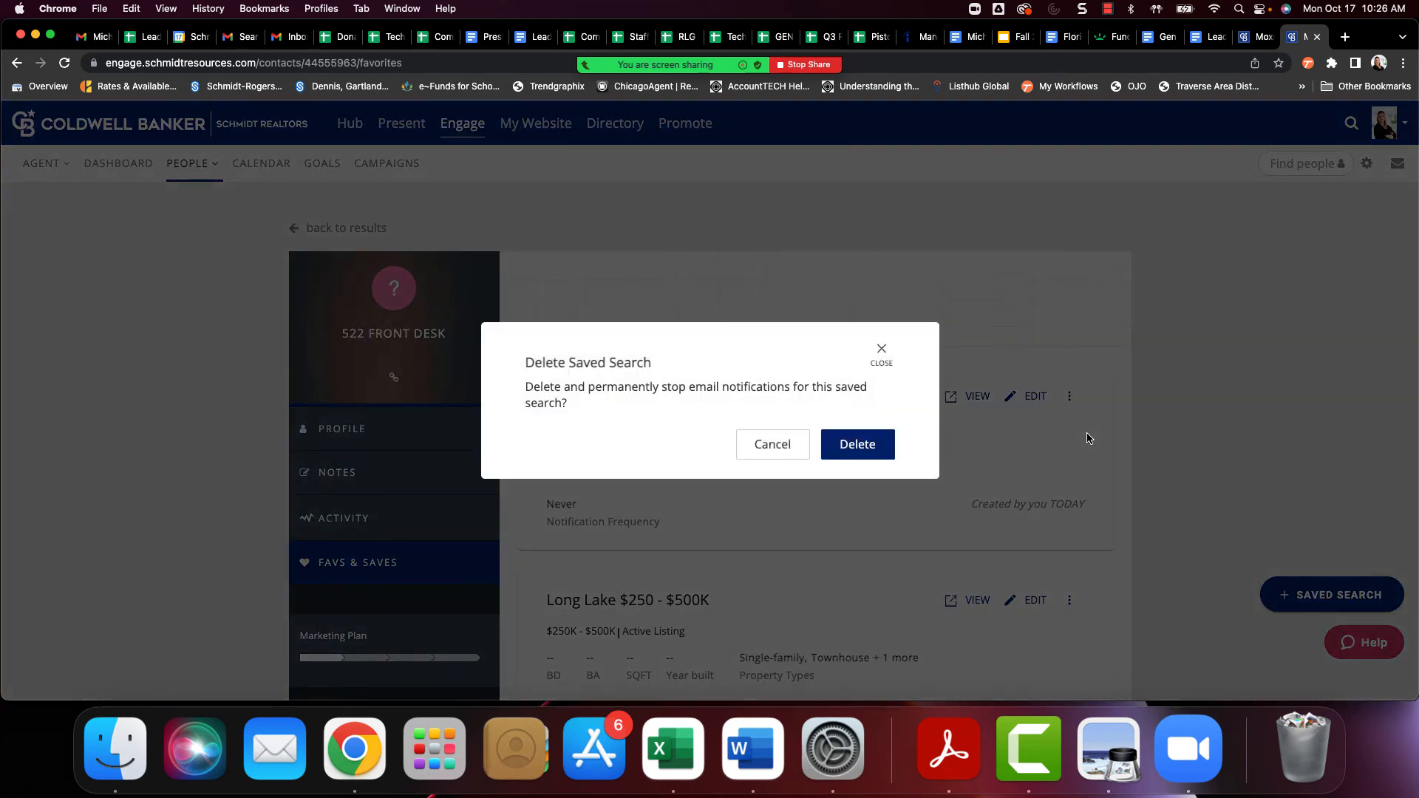
left_click(857, 449)
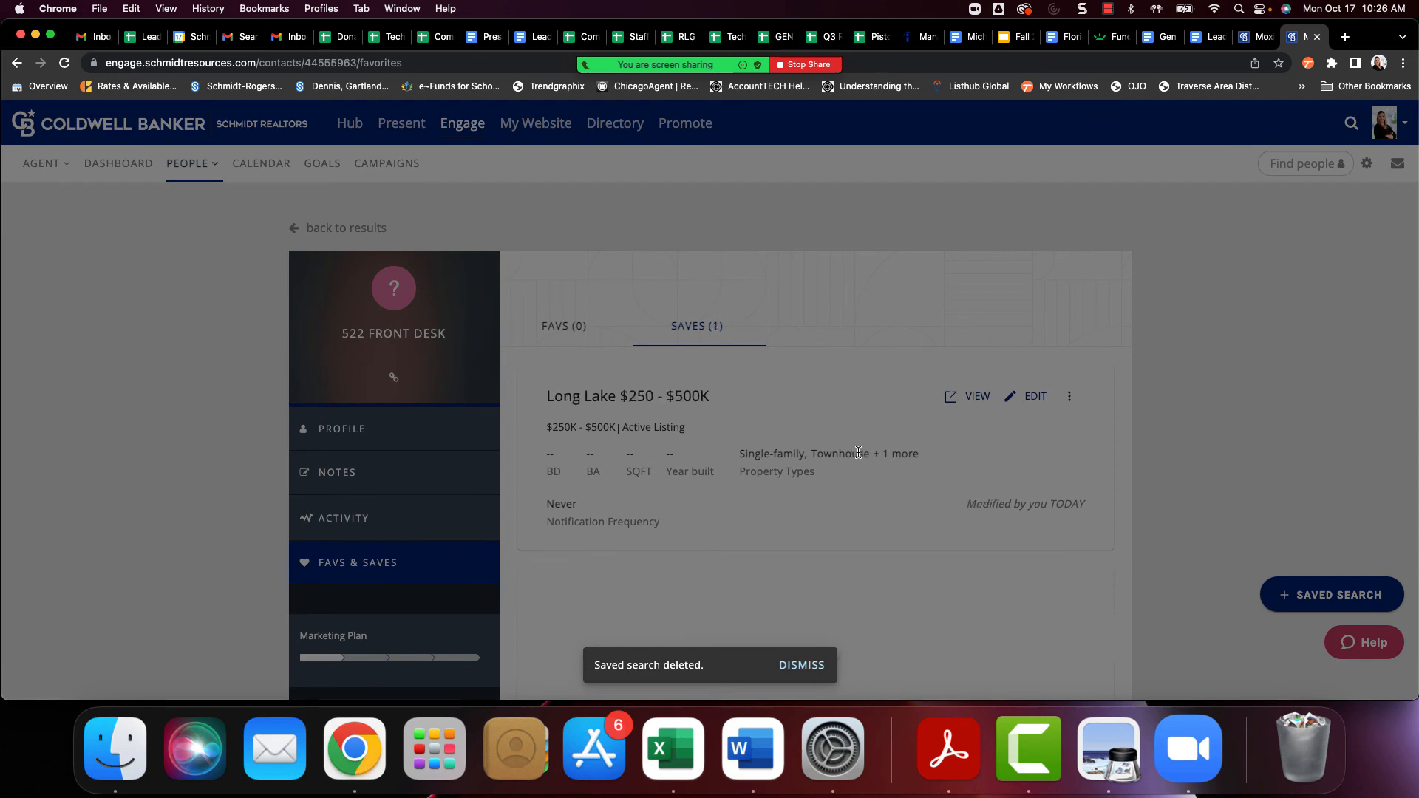